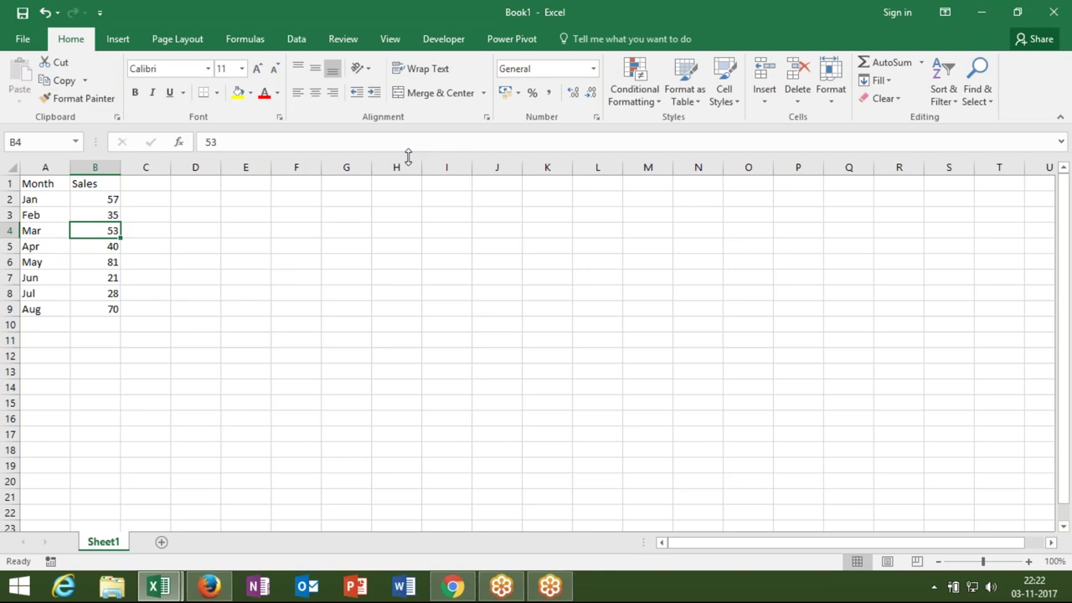
# Step: Select cell A1 on the Month/Sales sheet and show the Developer ribbon tools
pyautogui.click(64, 185)
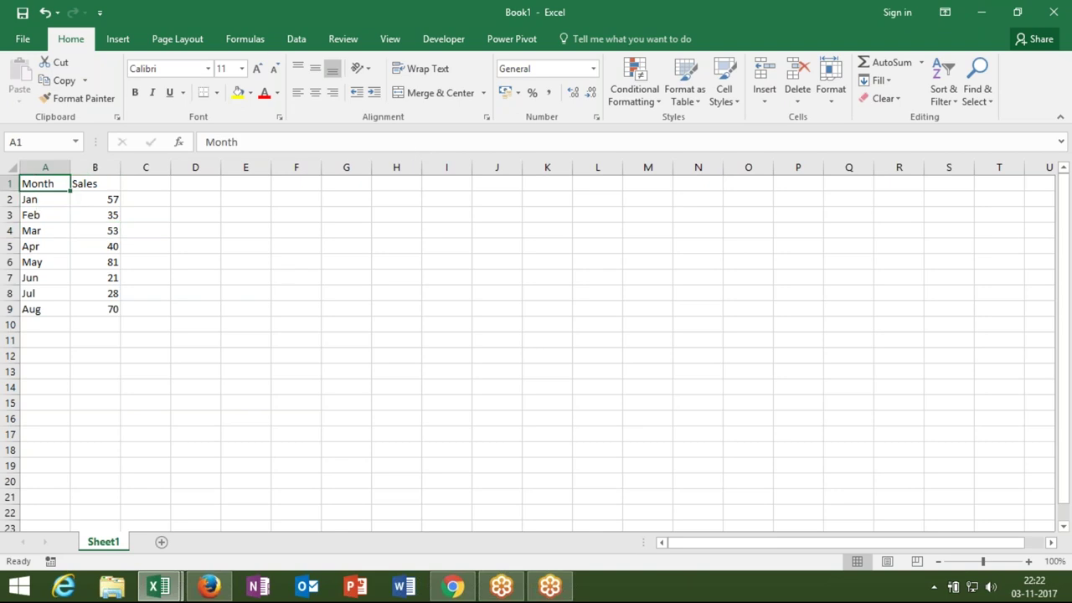
pyautogui.click(125, 42)
pyautogui.click(442, 40)
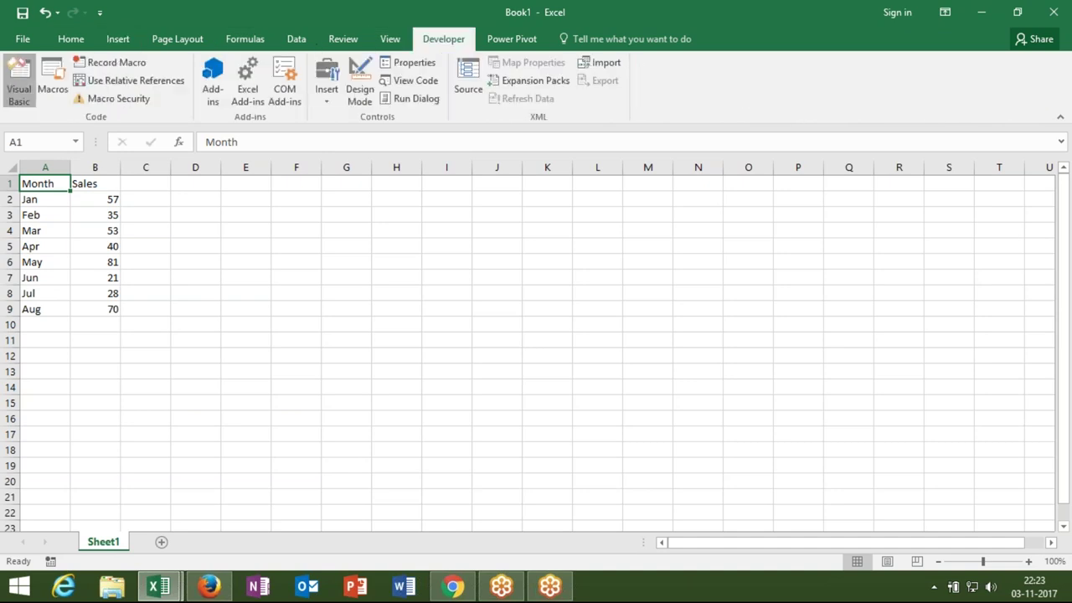
# Step: Open the Visual Basic editor, restore its window, then close it
pyautogui.click(19, 79)
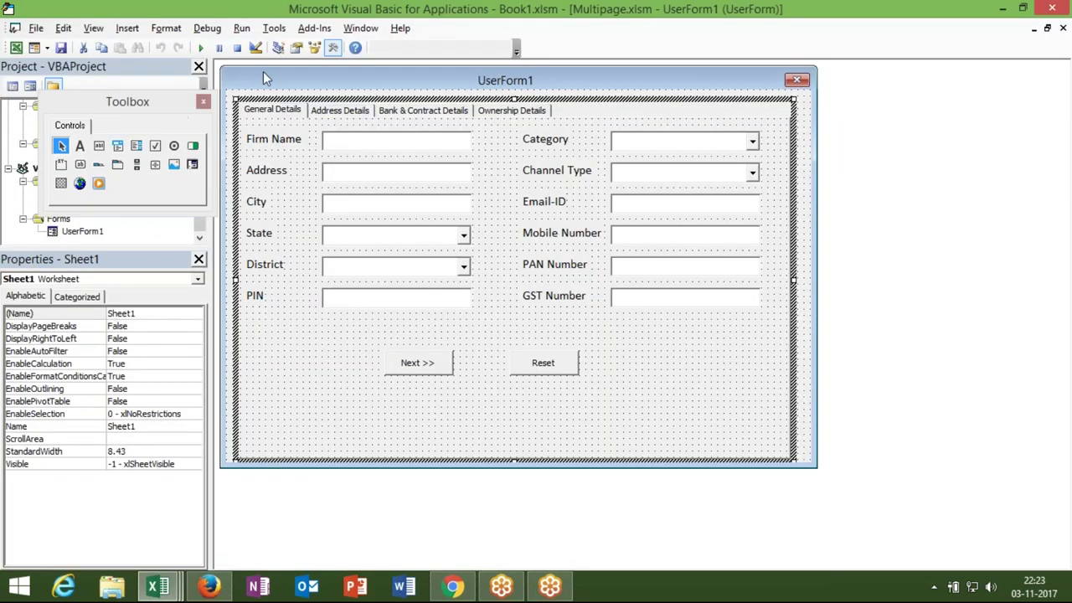
pyautogui.doubleClick(428, 17)
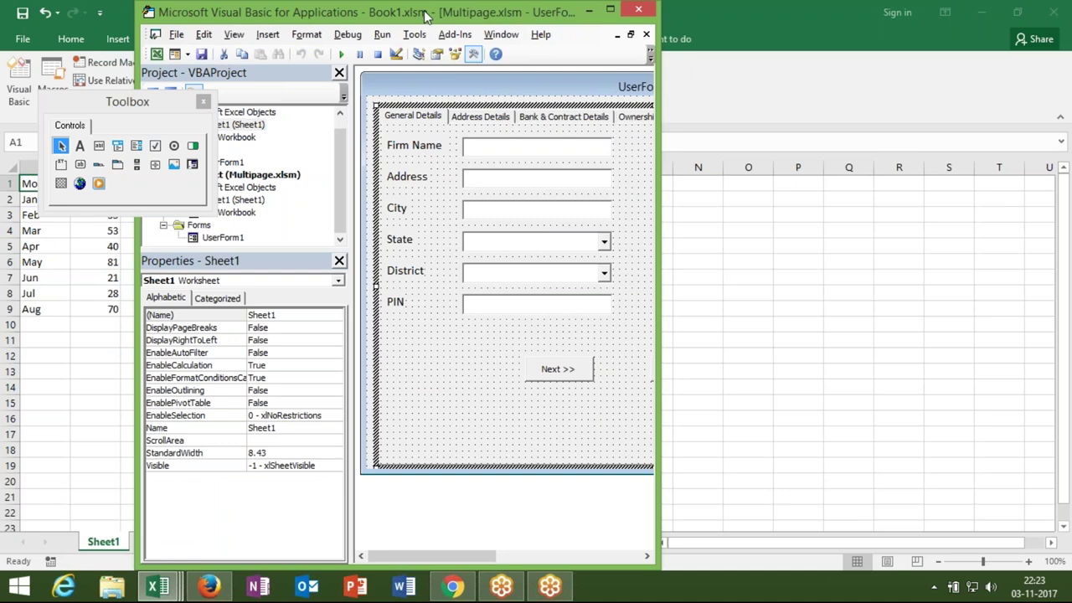
pyautogui.click(638, 10)
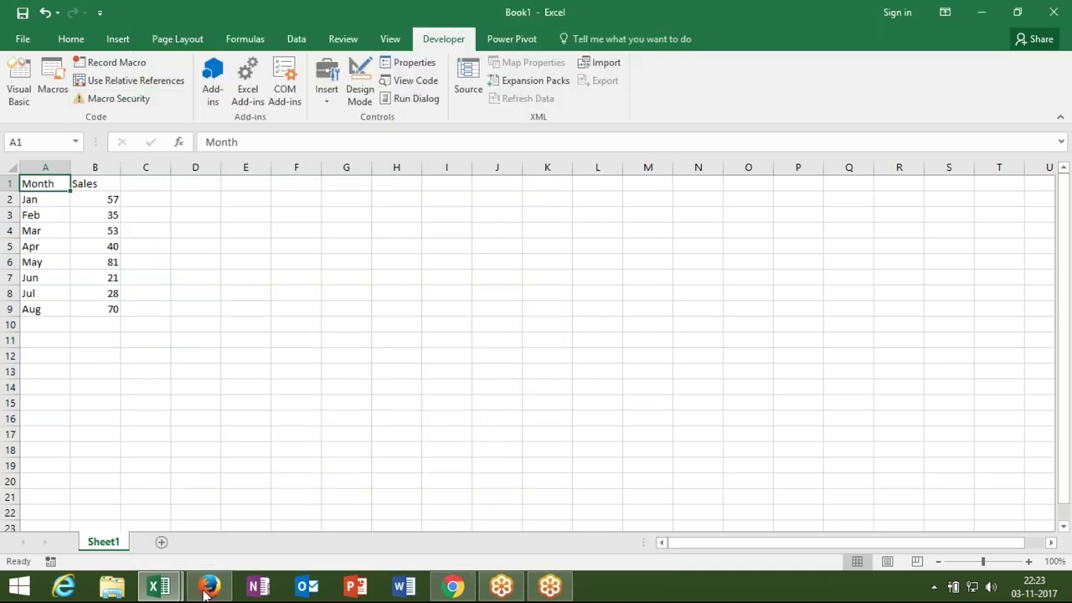
# Step: Close the Multipage workbook without saving and reopen Book1's Visual Basic editor
pyautogui.click(172, 588)
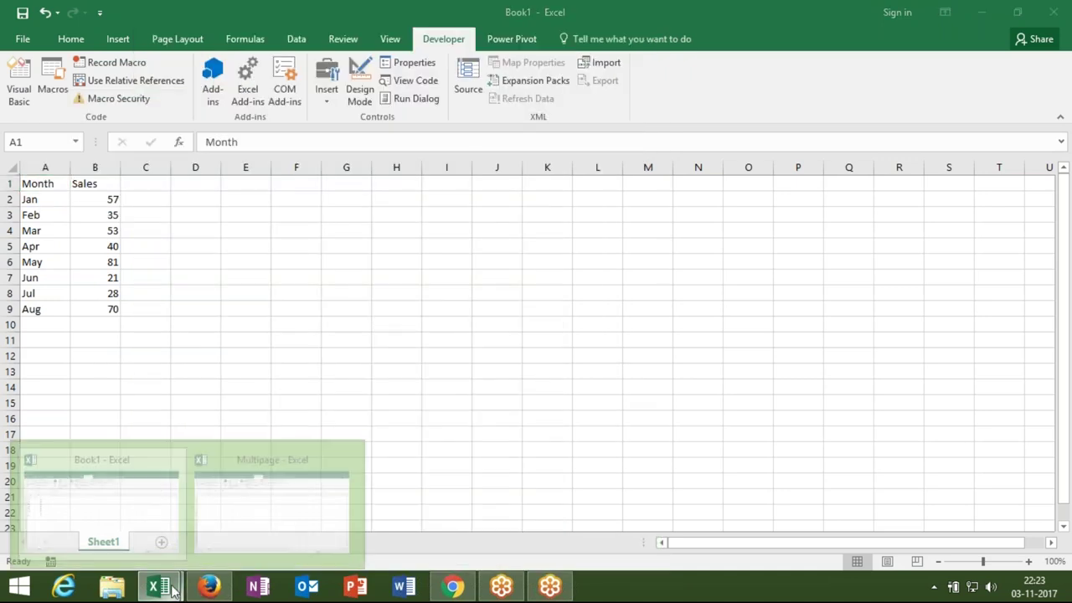
pyautogui.click(243, 540)
pyautogui.doubleClick(552, 18)
pyautogui.click(1041, 228)
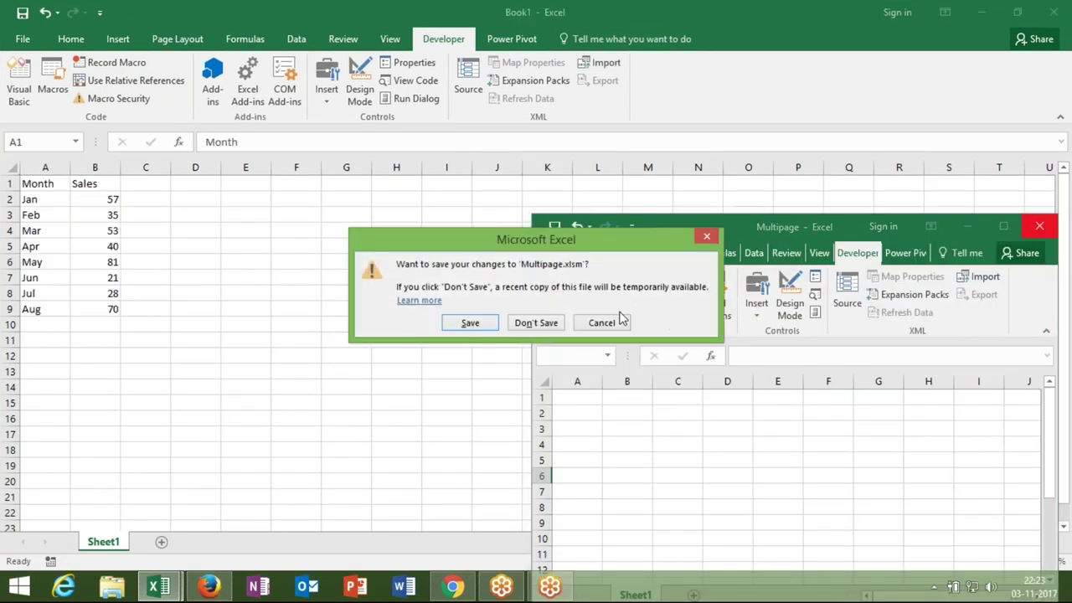
pyautogui.click(551, 324)
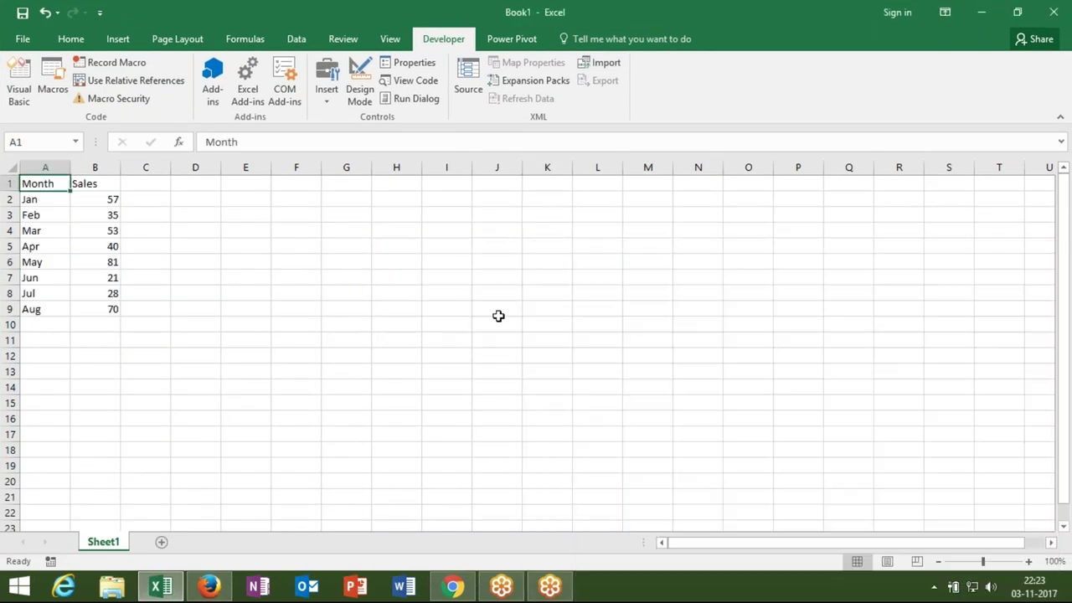
pyautogui.click(25, 96)
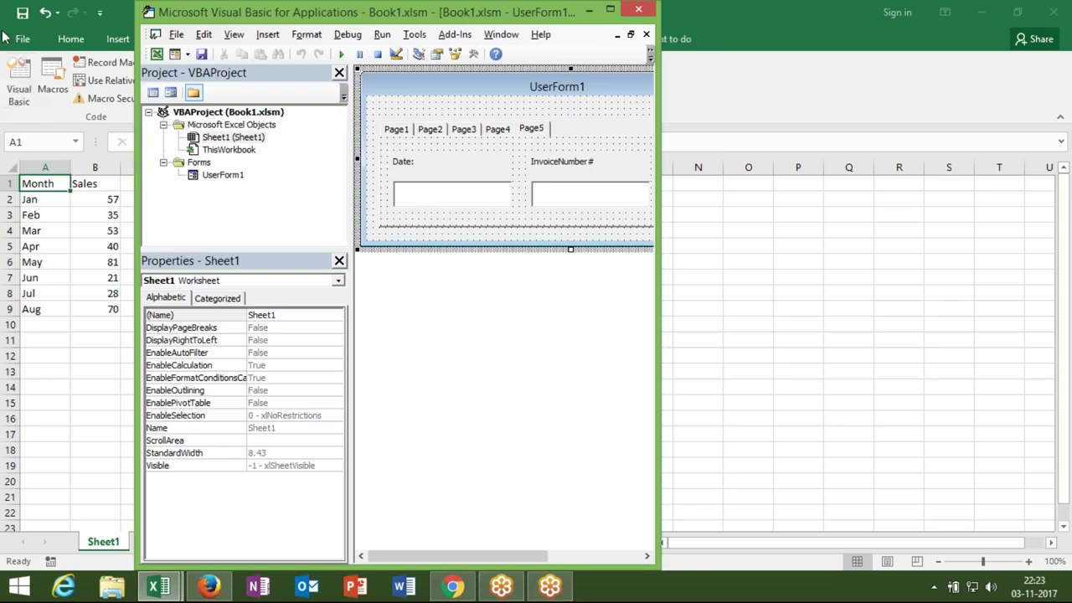
# Step: Add UserForm2, maximize the editor, then add Module1 and declare Sub rr()
pyautogui.click(268, 34)
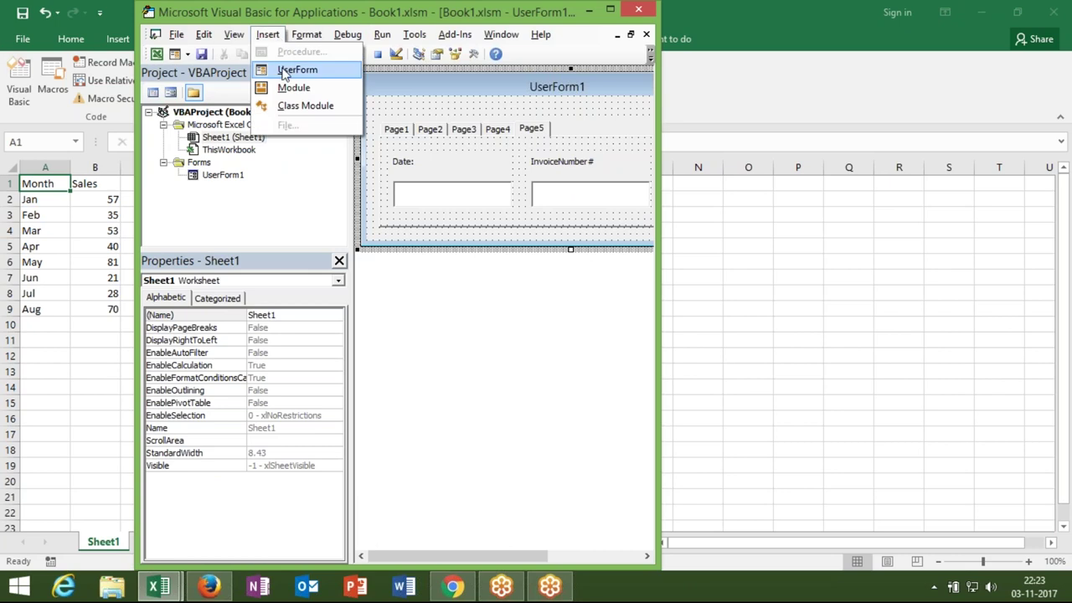
pyautogui.click(296, 71)
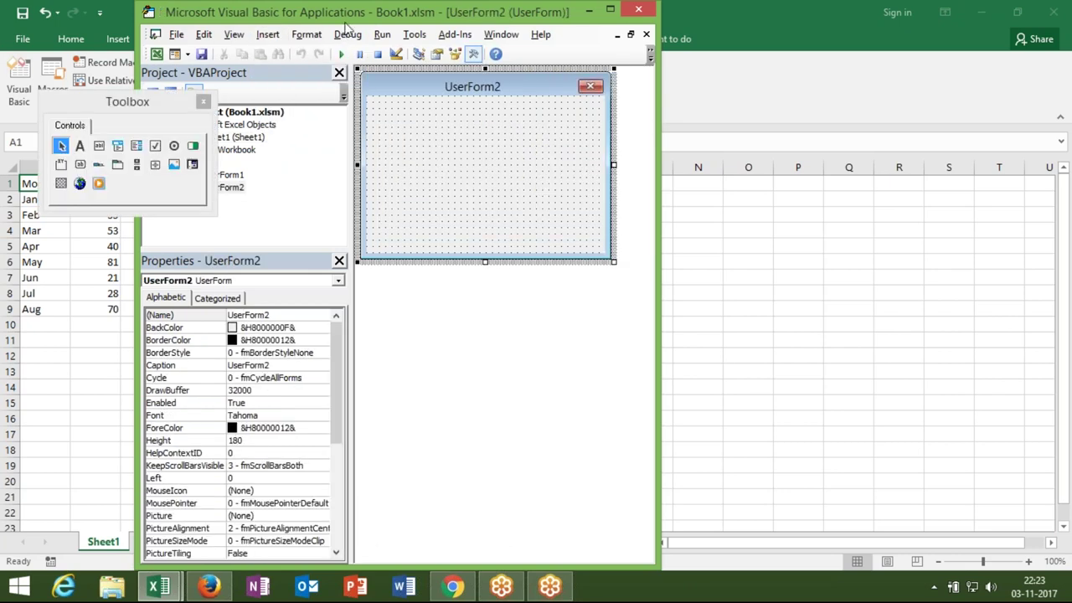
pyautogui.doubleClick(345, 22)
pyautogui.click(127, 27)
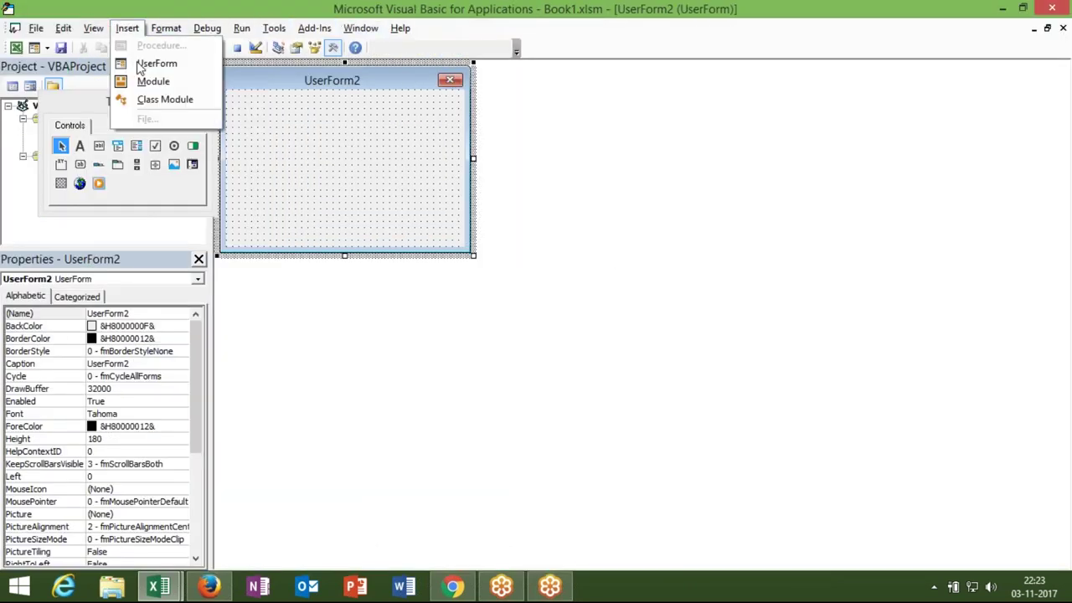
pyautogui.click(149, 83)
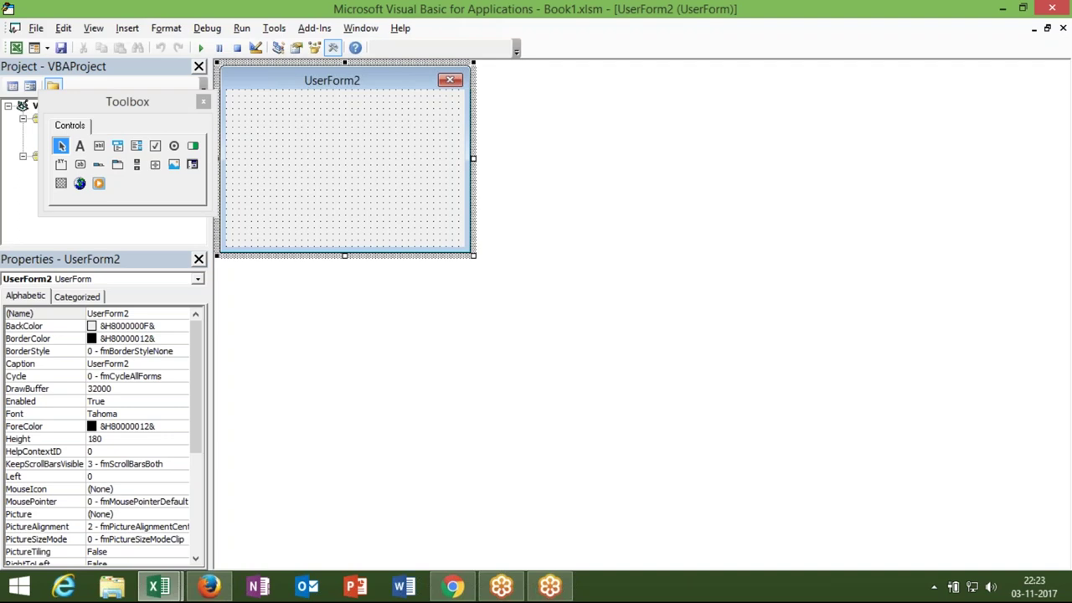
pyautogui.write('sub rr()')
pyautogui.press('Return')
pyautogui.press('Return')
pyautogui.press('Return')
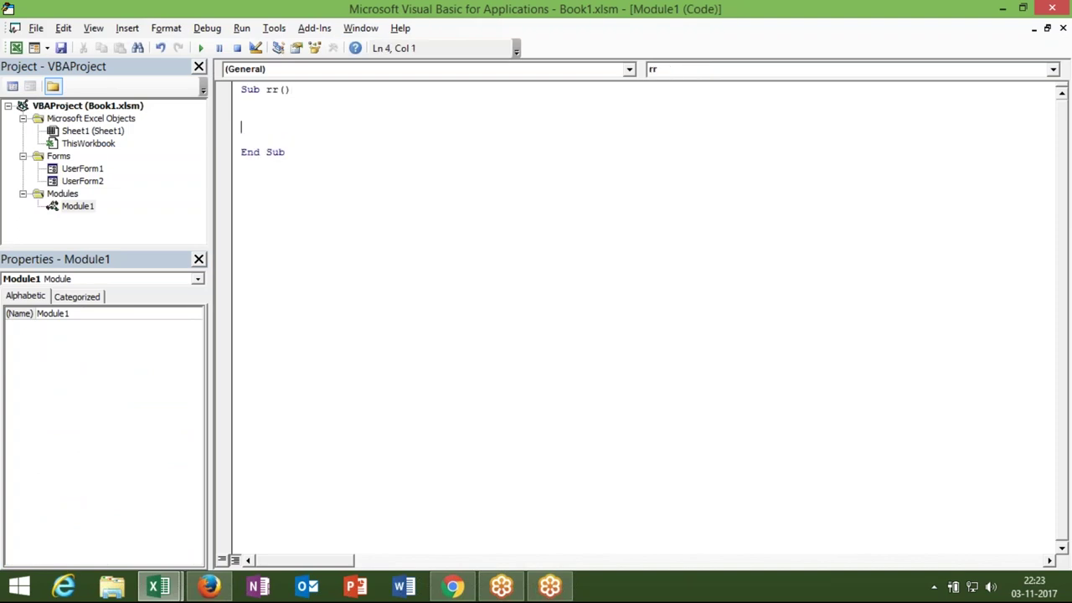
# Step: Write sheet1.Shapes.AddChart2 inside Sub rr with IntelliSense, removing the trial '(201,' arguments
pyautogui.hotkey('alt', 'F11')
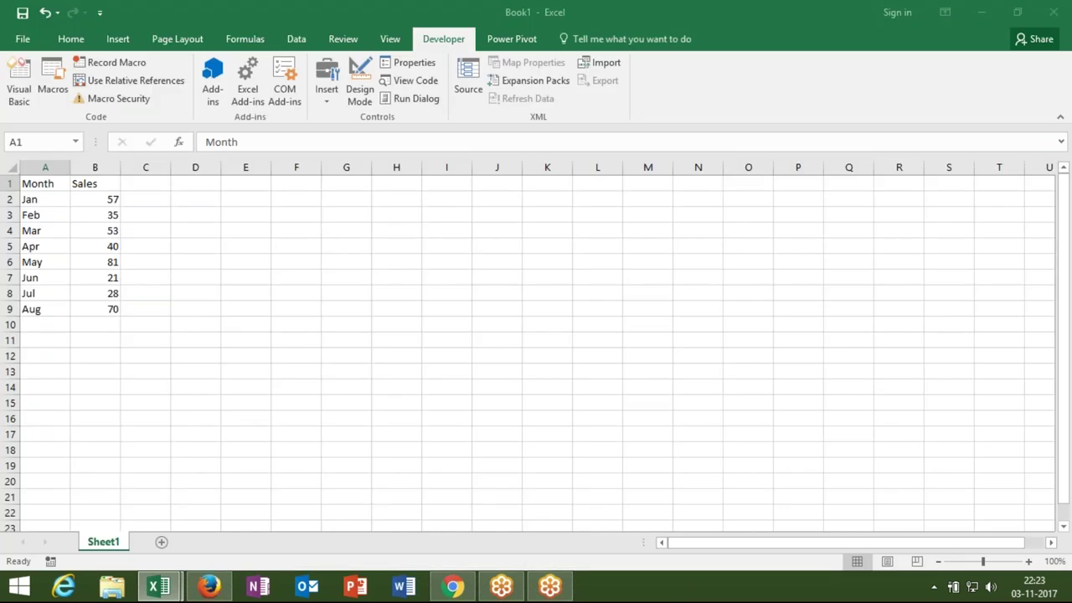
pyautogui.hotkey('alt', 'F11')
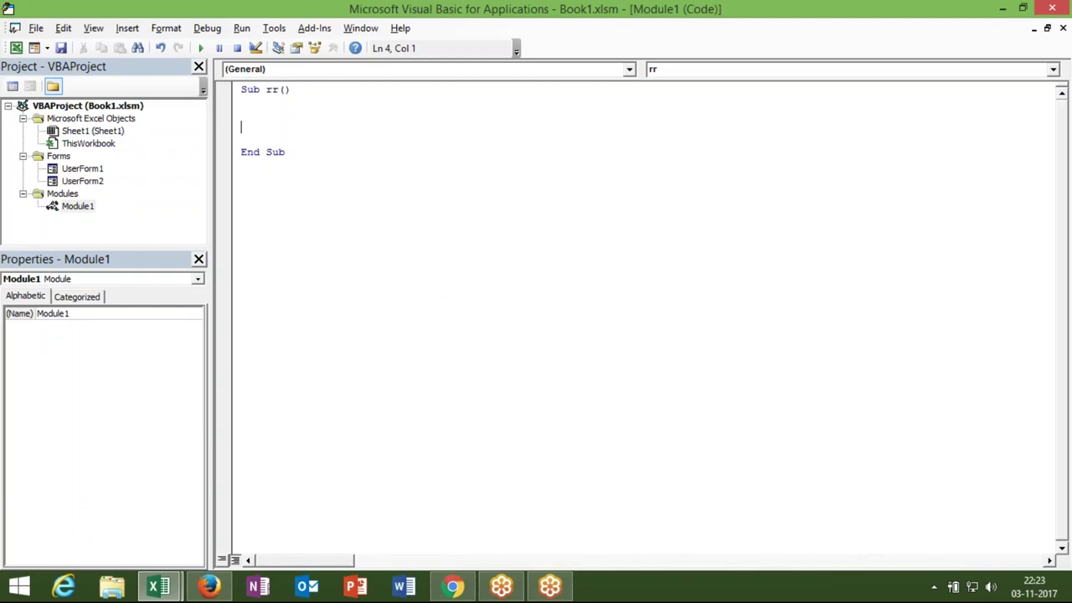
pyautogui.press('Up')
pyautogui.hotkey('alt', 'Tab')
pyautogui.hotkey('alt', 'Tab')
pyautogui.write('sheet1.')
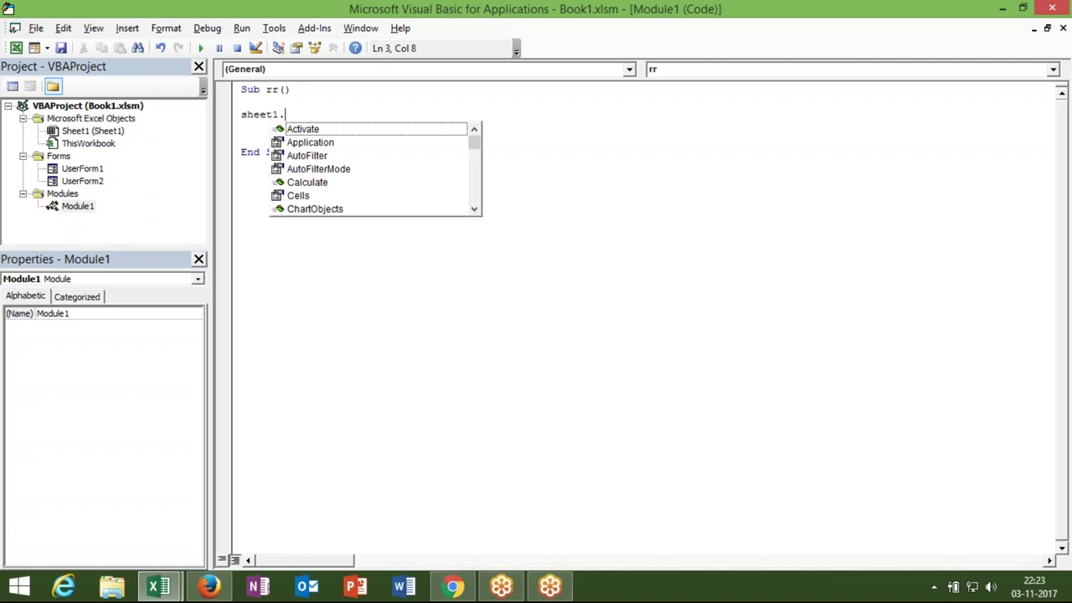
pyautogui.write('sh')
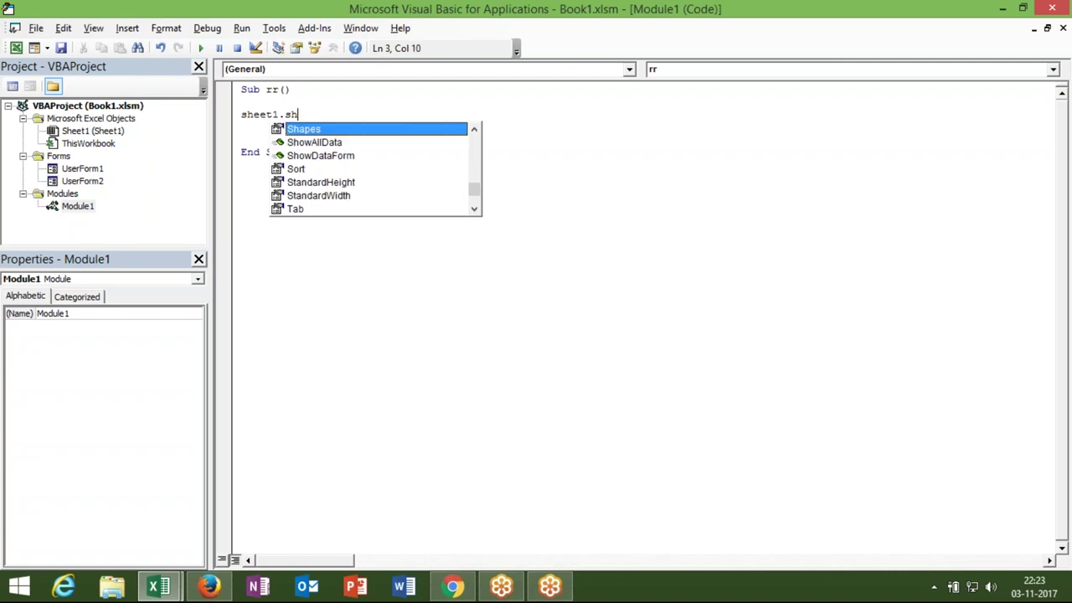
pyautogui.press('Tab')
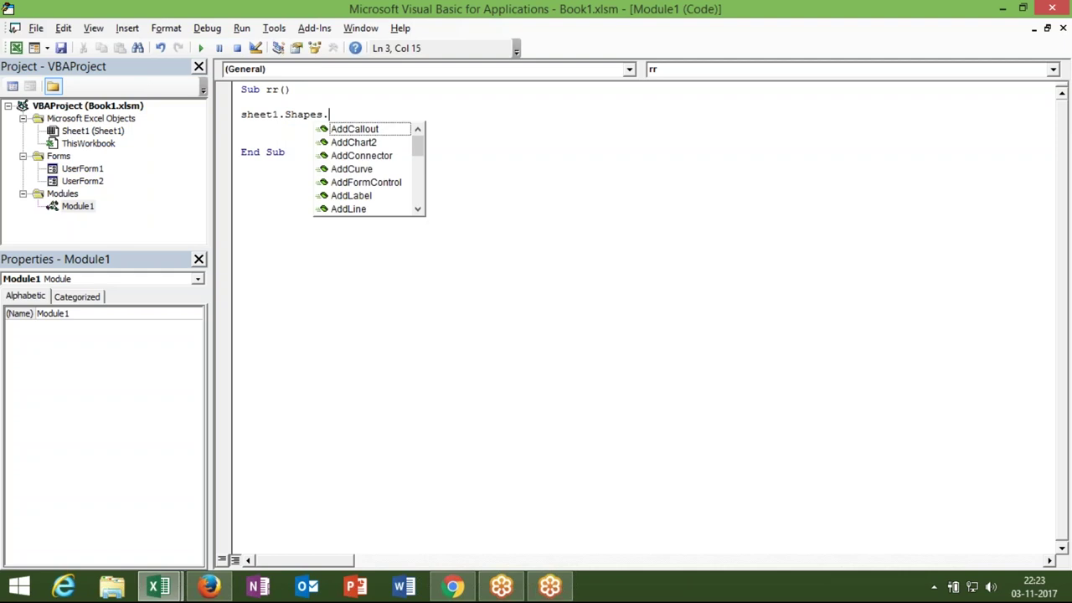
pyautogui.press('Down')
pyautogui.press('Tab')
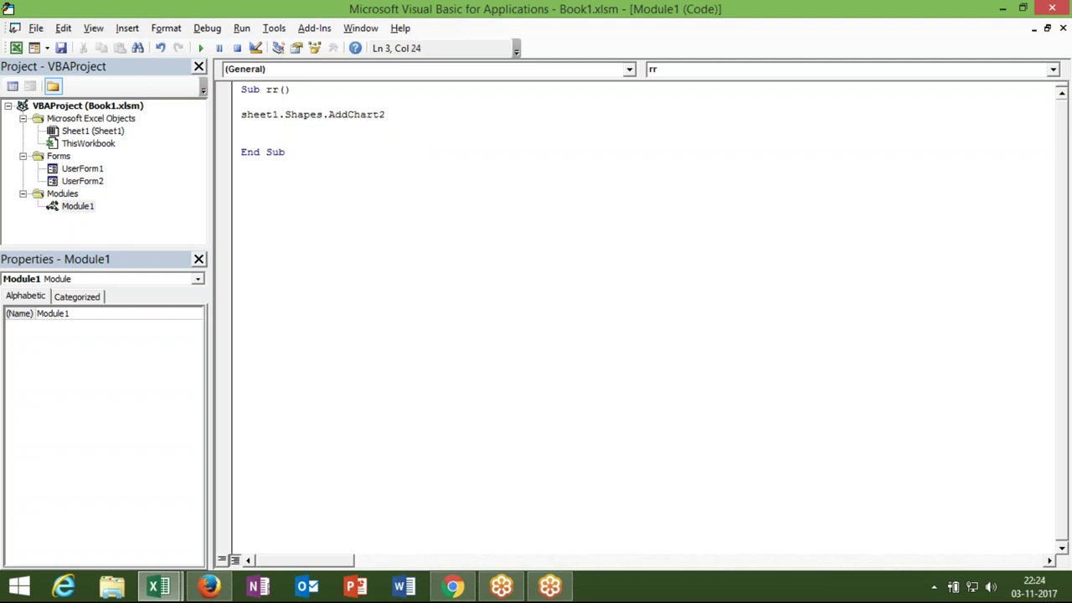
pyautogui.write('(')
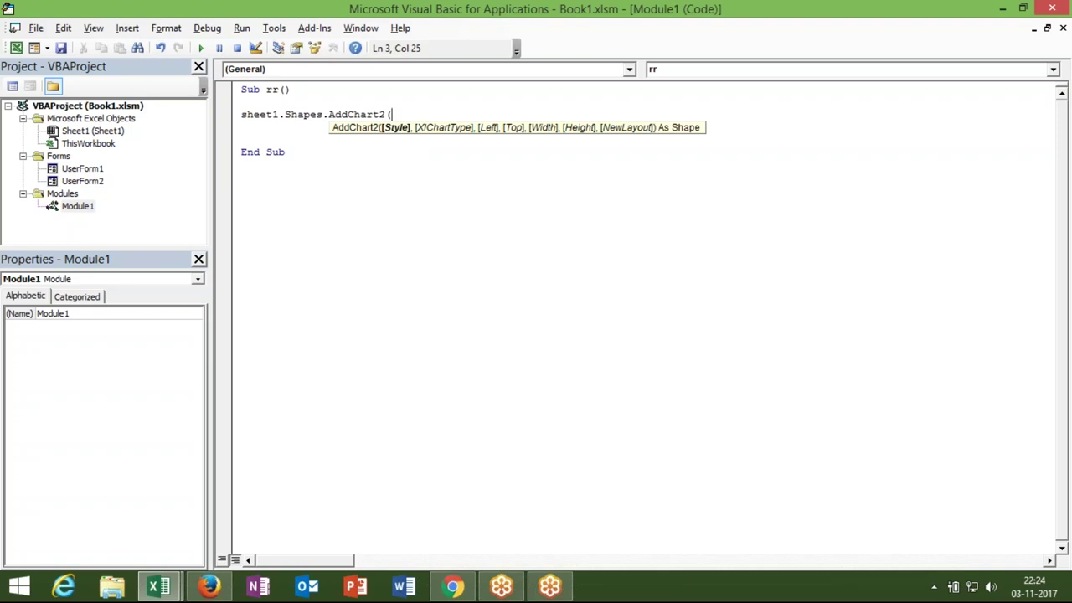
pyautogui.write('201')
pyautogui.write(',')
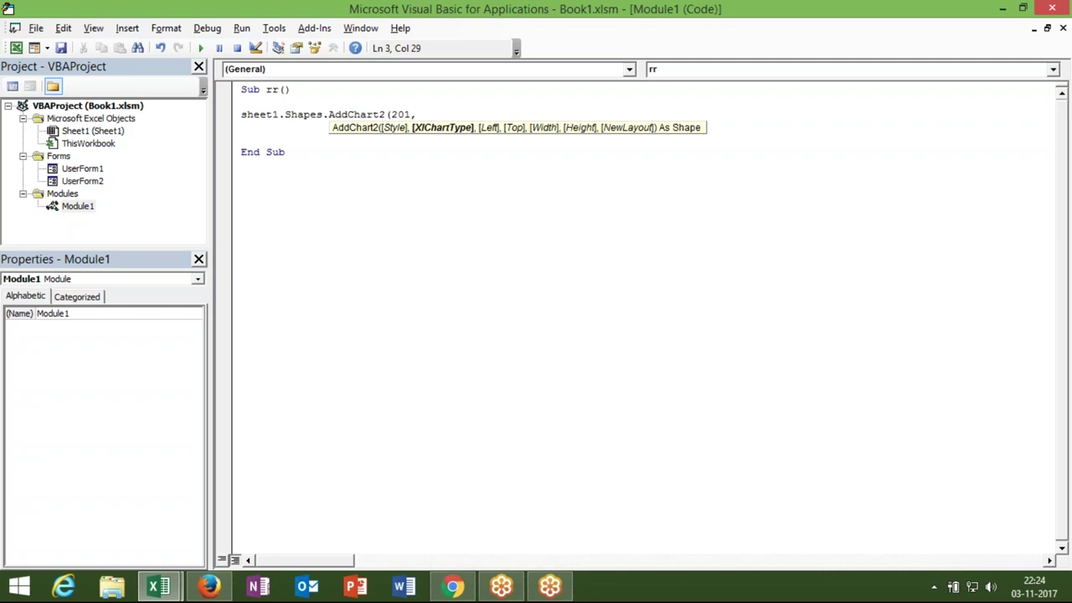
pyautogui.press('BackSpace')
pyautogui.press('BackSpace')
pyautogui.press('BackSpace')
pyautogui.press('BackSpace')
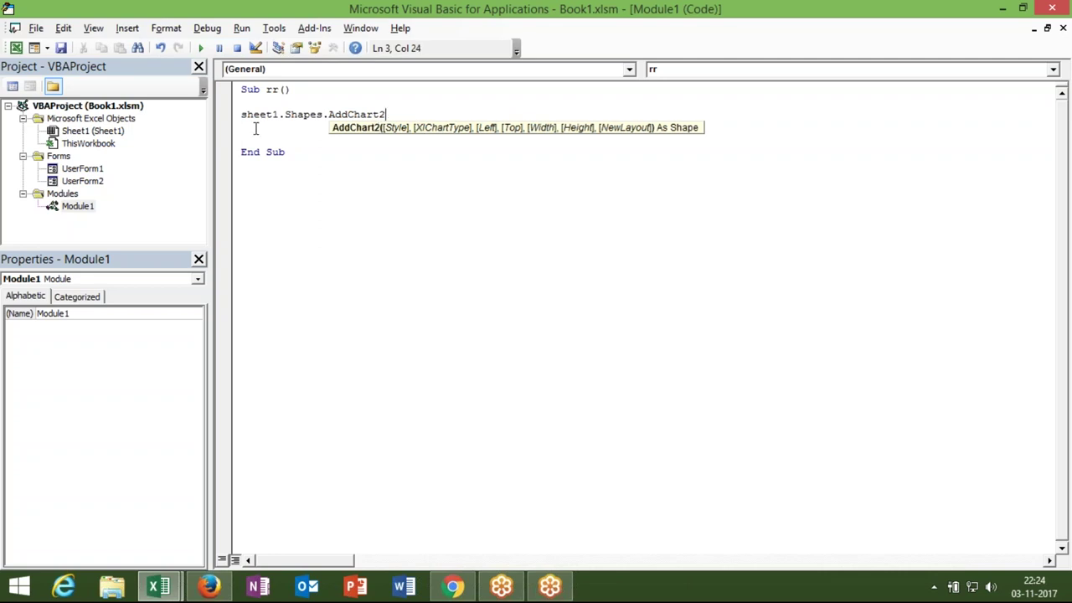
pyautogui.click(255, 127)
# Step: Run the rr macro and drag the new Sales chart up beside the data
pyautogui.click(253, 113)
pyautogui.click(202, 49)
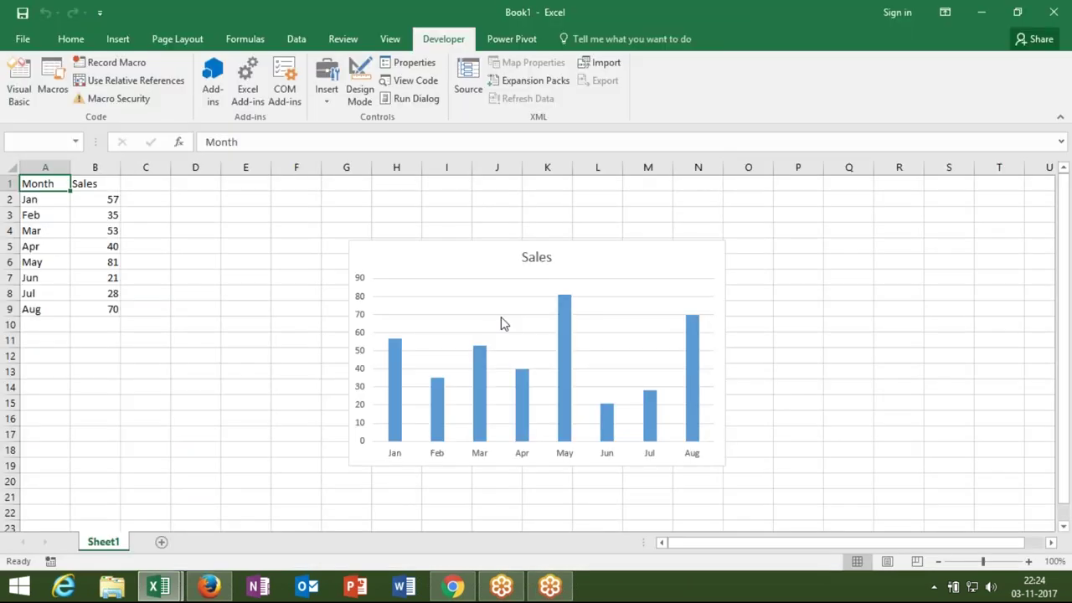
pyautogui.moveTo(460, 263)
pyautogui.mouseDown()
pyautogui.moveTo(369, 216)
pyautogui.moveTo(384, 216)
pyautogui.mouseUp()
# Step: Append .Select so the chart line reads Sheet1.Shapes.AddChart2.Select
pyautogui.hotkey('alt', 'F11')
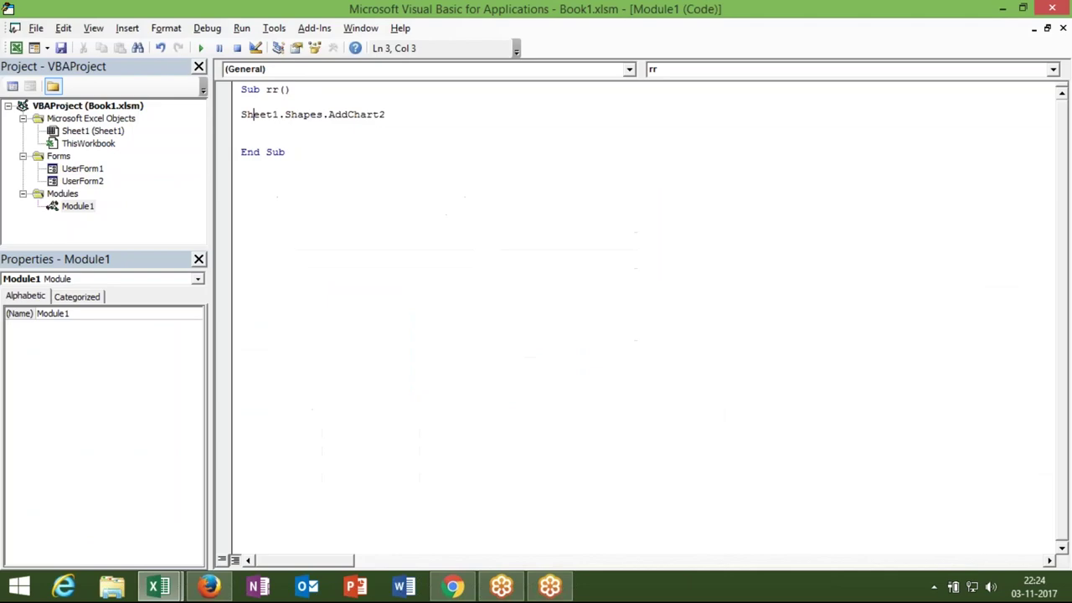
pyautogui.click(451, 186)
pyautogui.click(397, 114)
pyautogui.write('.')
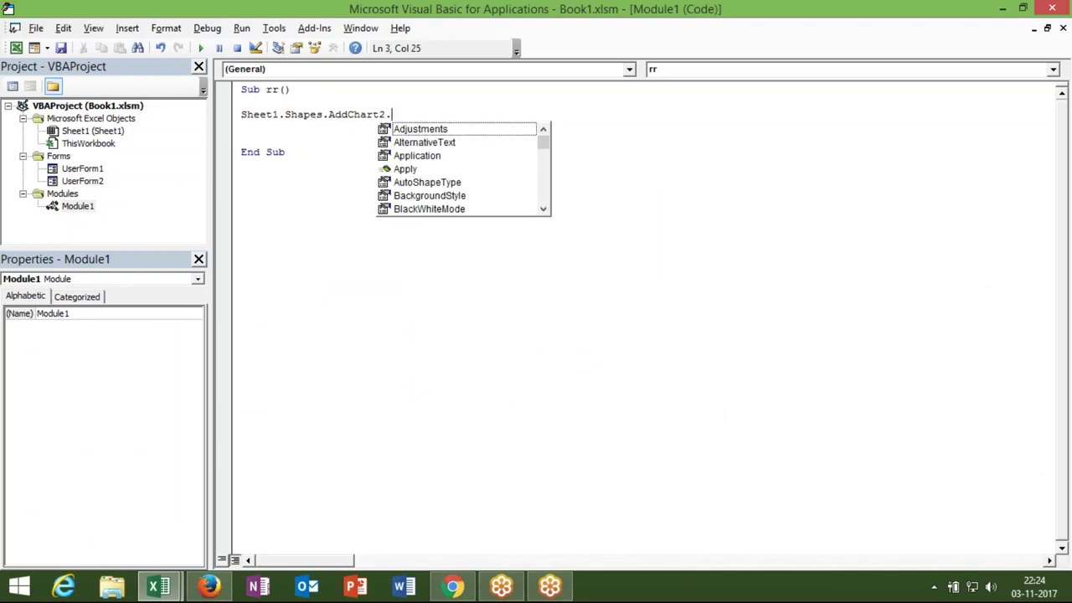
pyautogui.write('se')
pyautogui.press('Tab')
pyautogui.click(335, 135)
pyautogui.hotkey('alt', 'Tab')
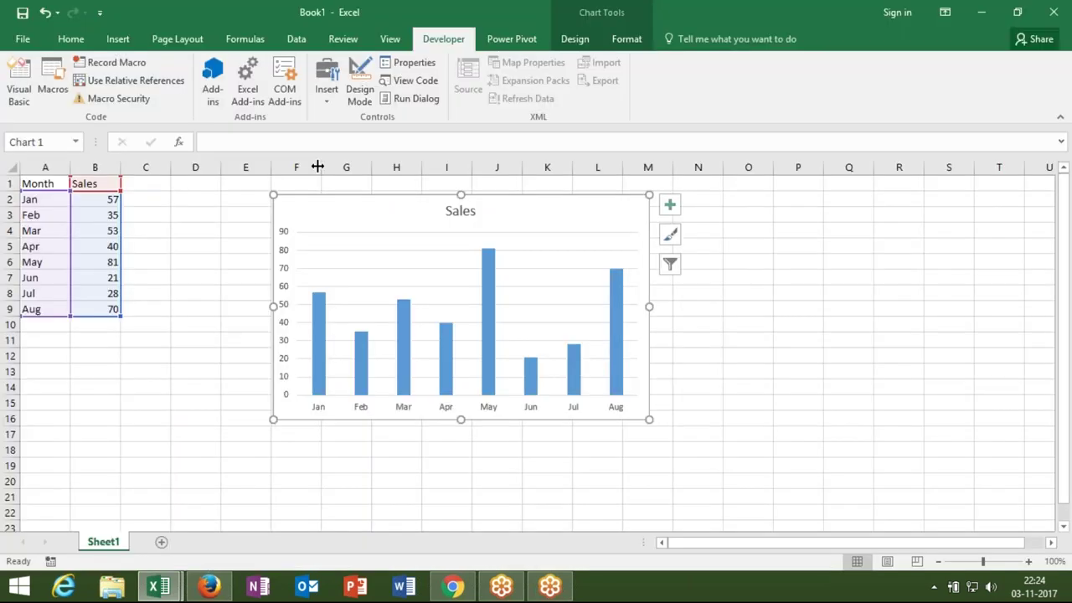
pyautogui.hotkey('alt', 'Tab')
pyautogui.click(285, 129)
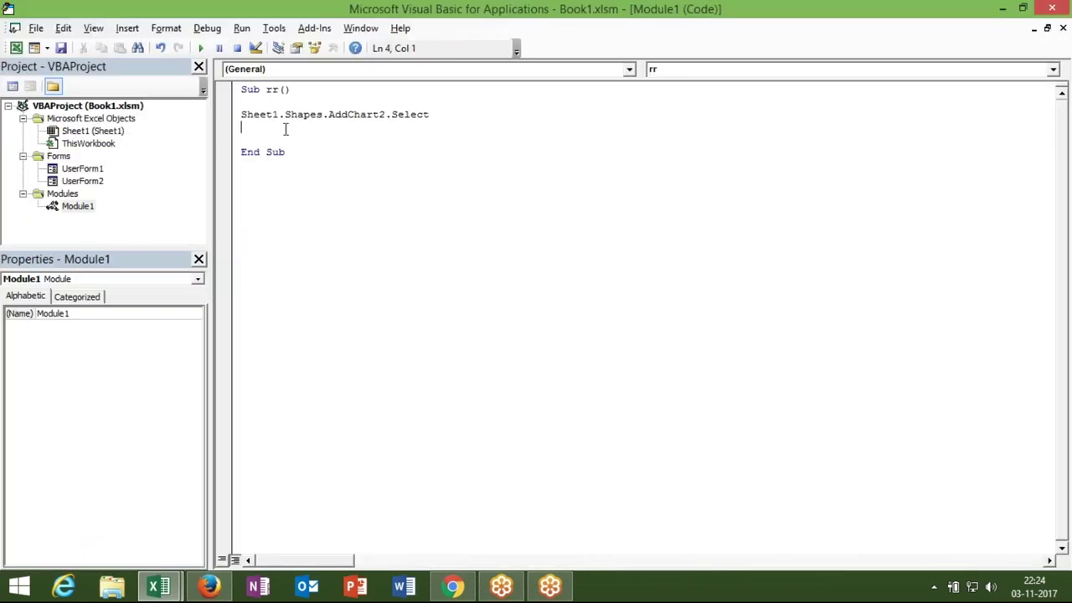
# Step: Add an ActiveChart.ChartType line below the AddChart2 line
pyautogui.press('Return')
pyautogui.press('Up')
pyautogui.write('activechart')
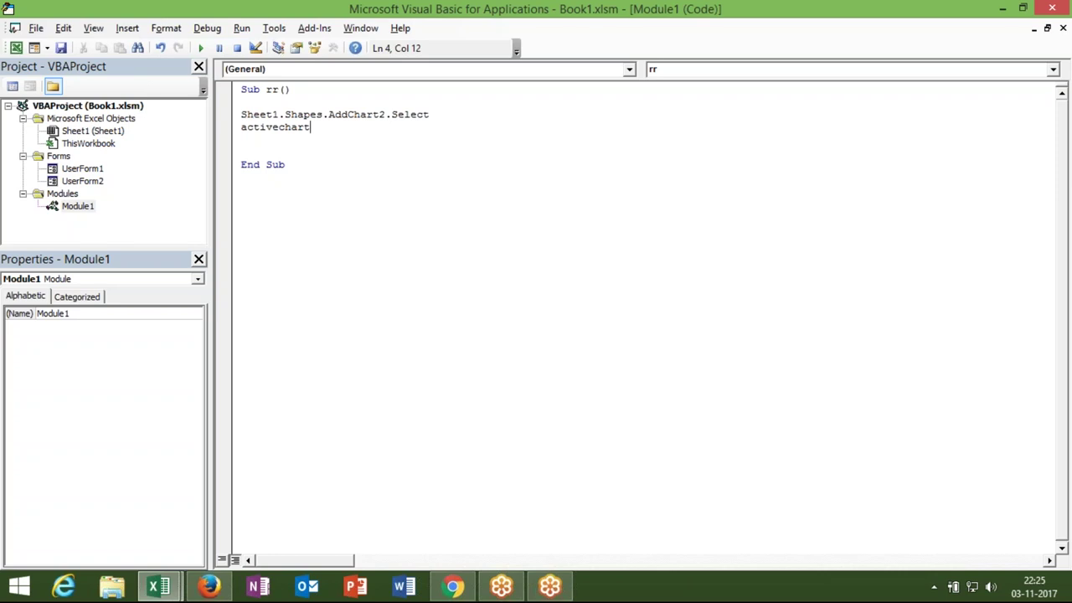
pyautogui.write('.')
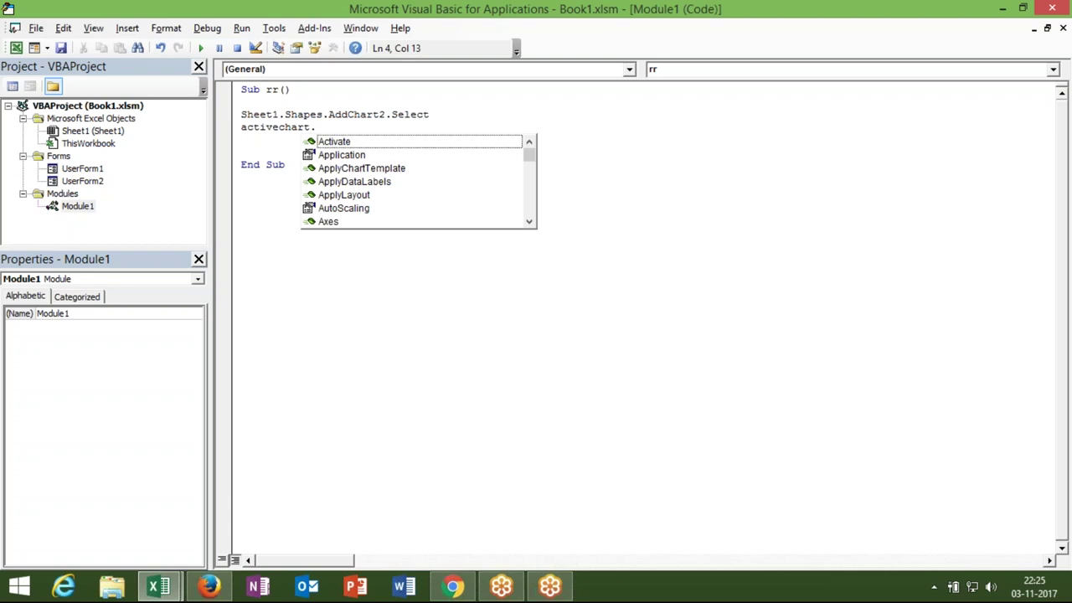
pyautogui.write('ch')
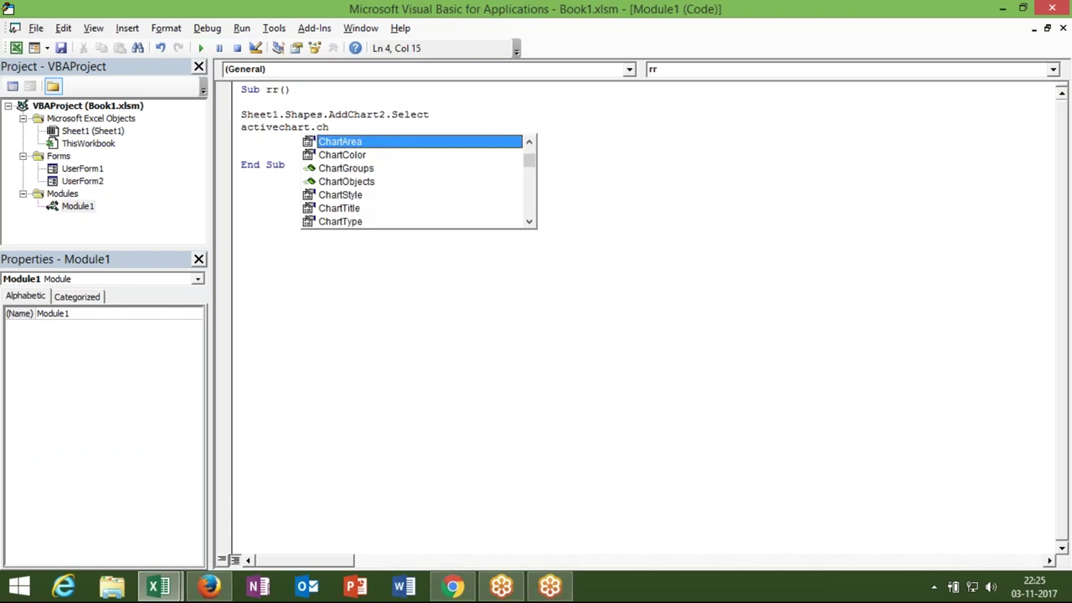
pyautogui.write('a')
pyautogui.write('rt')
pyautogui.press('Down')
pyautogui.press('Down')
pyautogui.press('Down')
pyautogui.press('Down')
pyautogui.press('Down')
pyautogui.press('Down')
pyautogui.press('Tab')
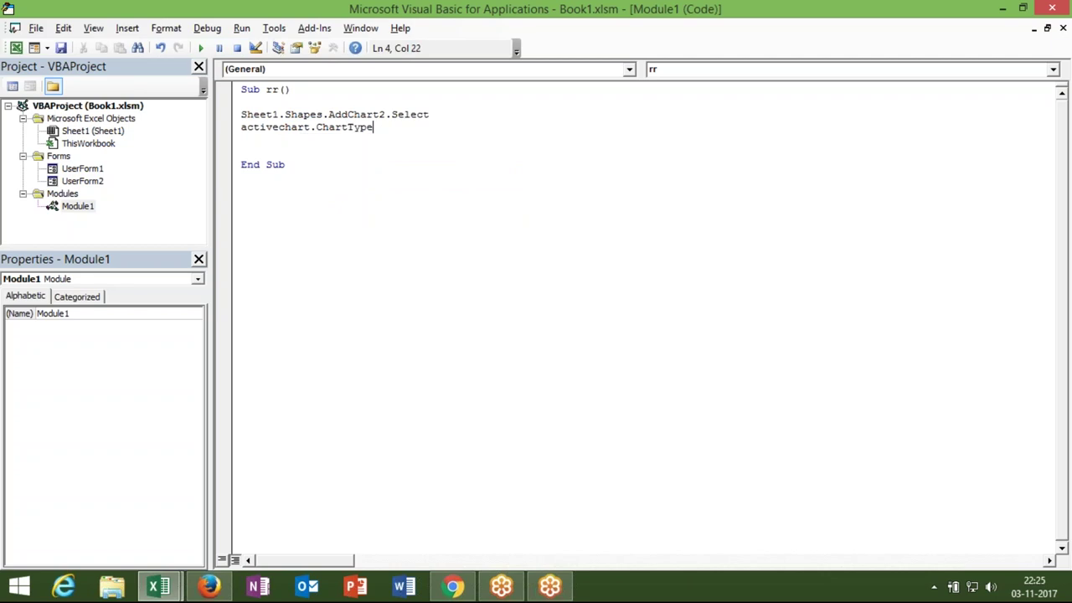
pyautogui.write(' =')
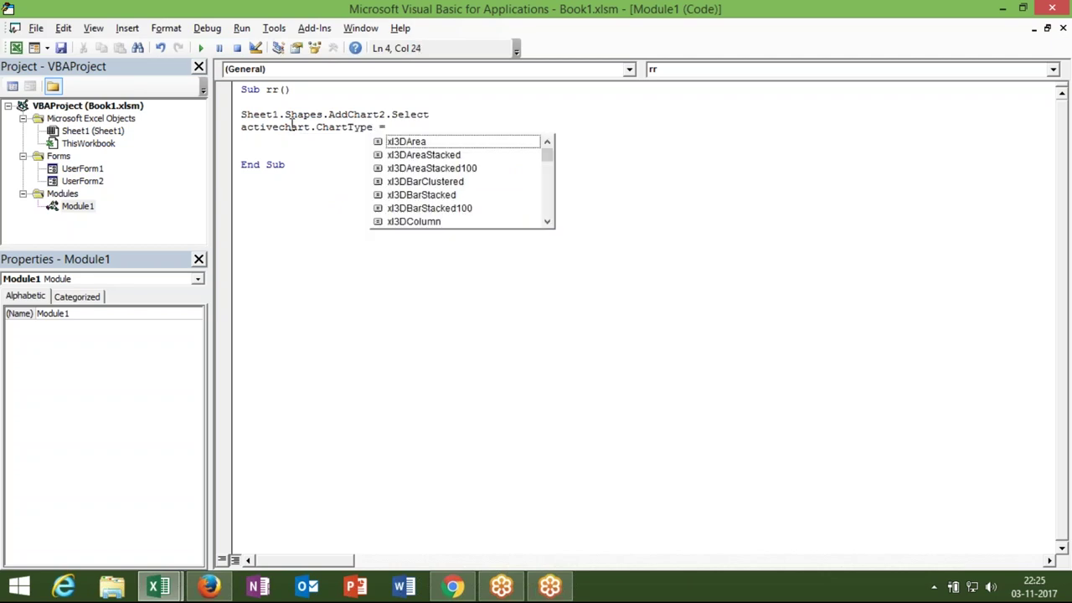
pyautogui.press('BackSpace')
pyautogui.press('BackSpace')
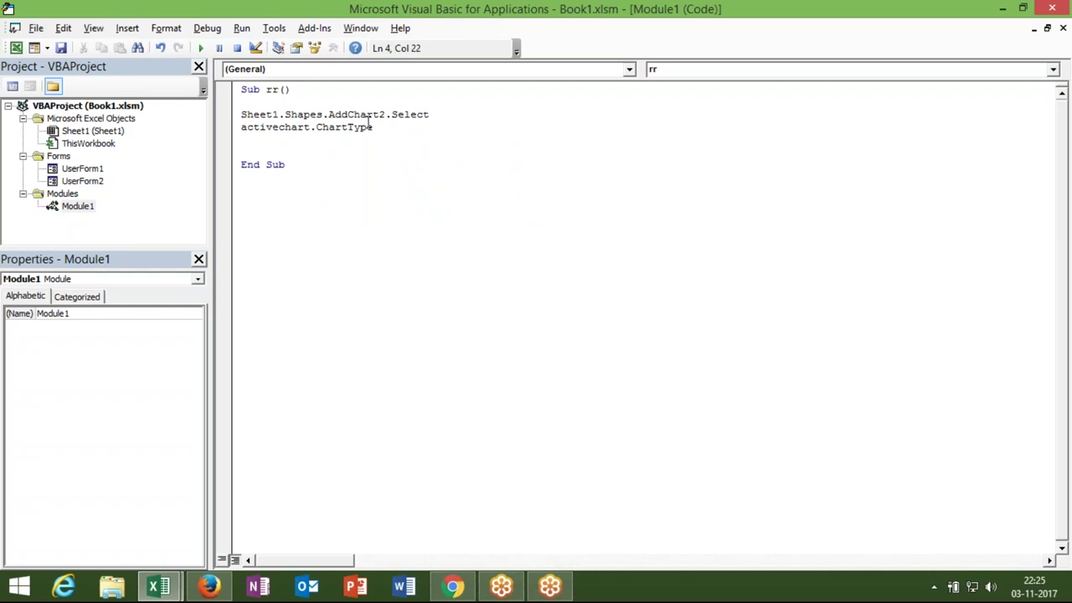
# Step: Check the AddChart2 parameter hint with an opening bracket, then remove it
pyautogui.click(390, 115)
pyautogui.click(387, 115)
pyautogui.write('(')
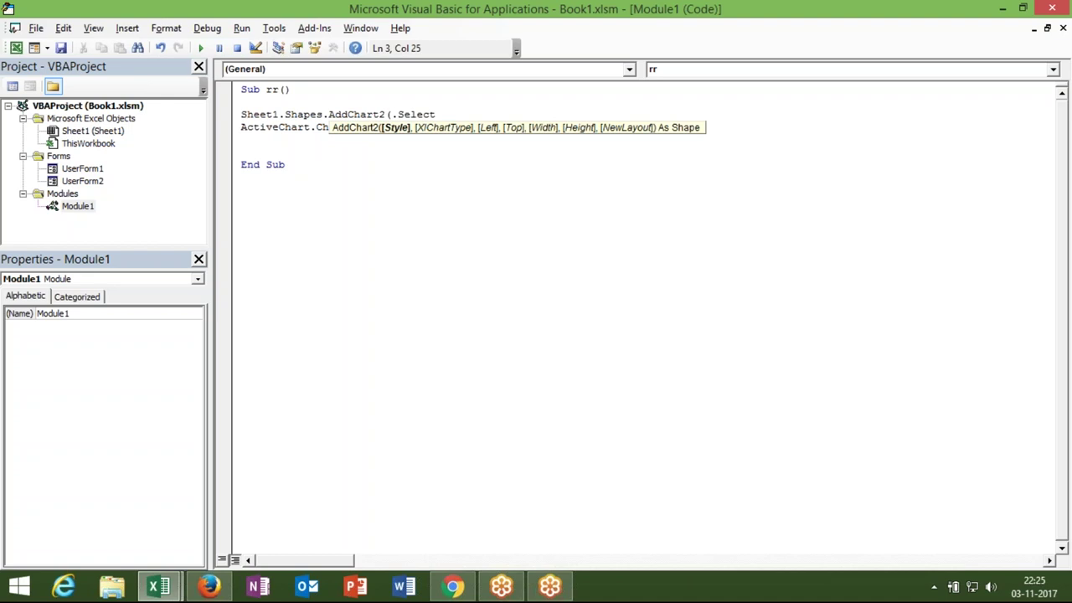
pyautogui.press('BackSpace')
pyautogui.press('Escape')
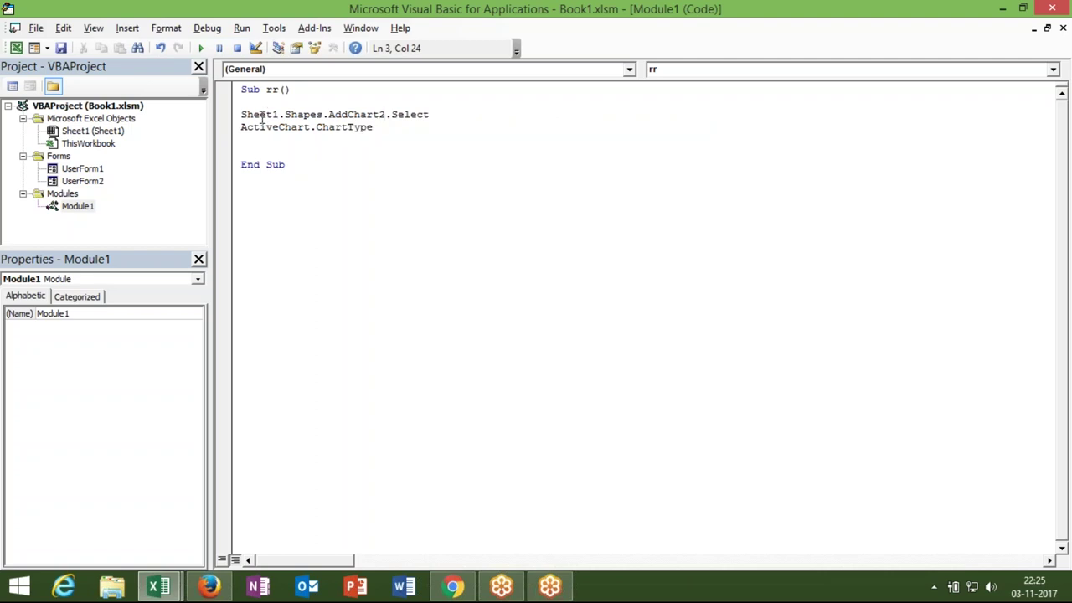
# Step: Set ActiveChart.ChartType to xlColumnClustered and run the rr macro
pyautogui.click(376, 130)
pyautogui.write('=')
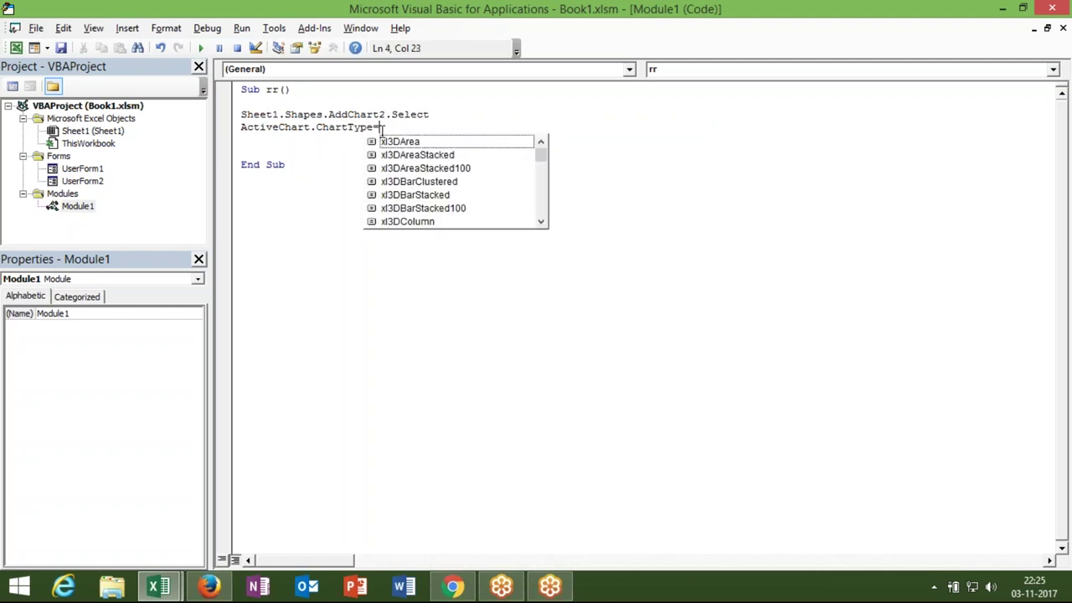
pyautogui.press('Down')
pyautogui.press('Down')
pyautogui.press('Down')
pyautogui.press('Down')
pyautogui.press('Down')
pyautogui.press('Down')
pyautogui.press('Down')
pyautogui.press('Down')
pyautogui.press('Down')
pyautogui.press('Down')
pyautogui.press('Down')
pyautogui.press('Down')
pyautogui.press('Down')
pyautogui.press('Down')
pyautogui.press('Down')
pyautogui.press('Down')
pyautogui.press('Down')
pyautogui.press('Down')
pyautogui.press('Down')
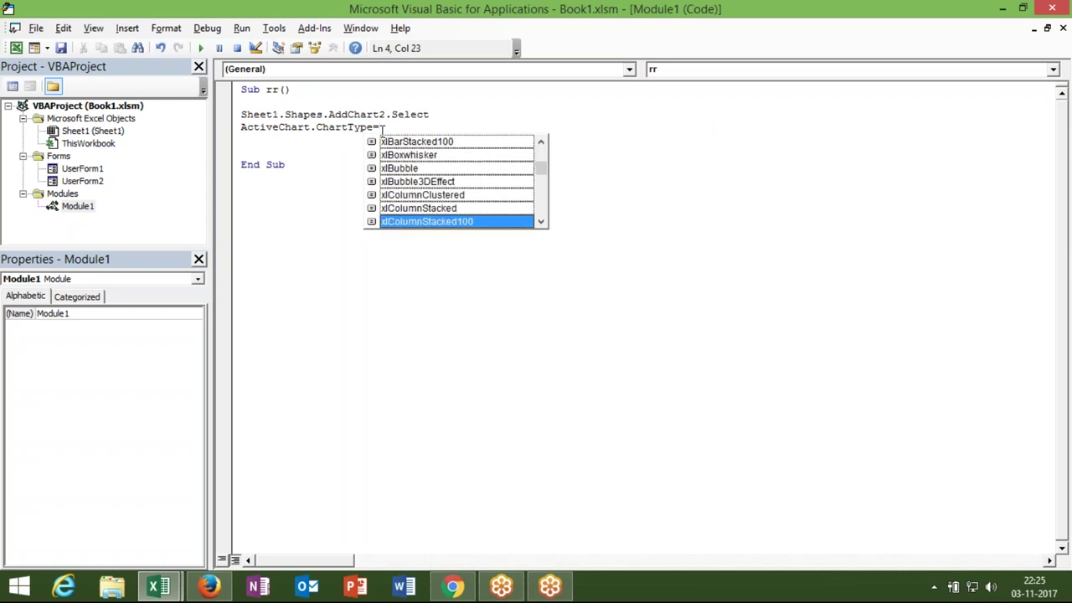
pyautogui.press('Up')
pyautogui.press('Up')
pyautogui.press('Tab')
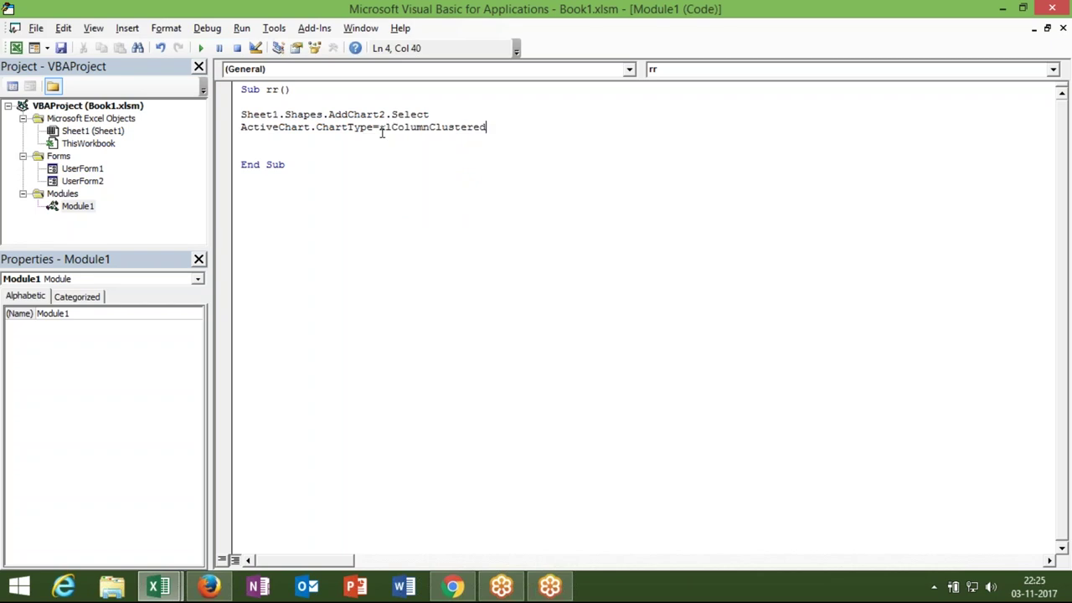
pyautogui.press('Return')
pyautogui.press('F5')
pyautogui.hotkey('alt', 'F11')
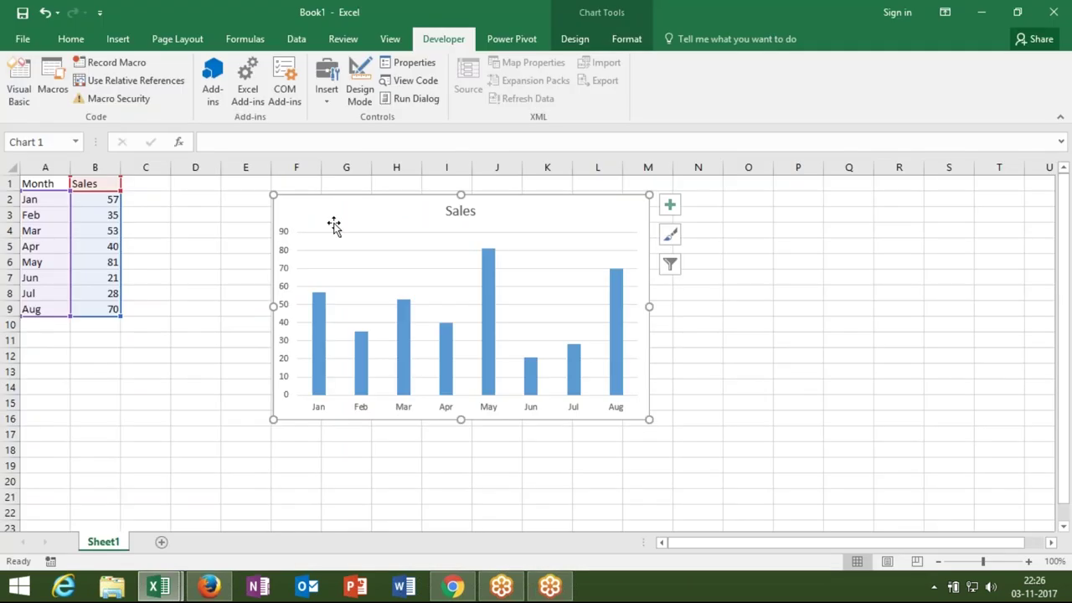
# Step: Deselect the chart by selecting cell A1 on Sheet1
pyautogui.click(95, 232)
pyautogui.click(45, 185)
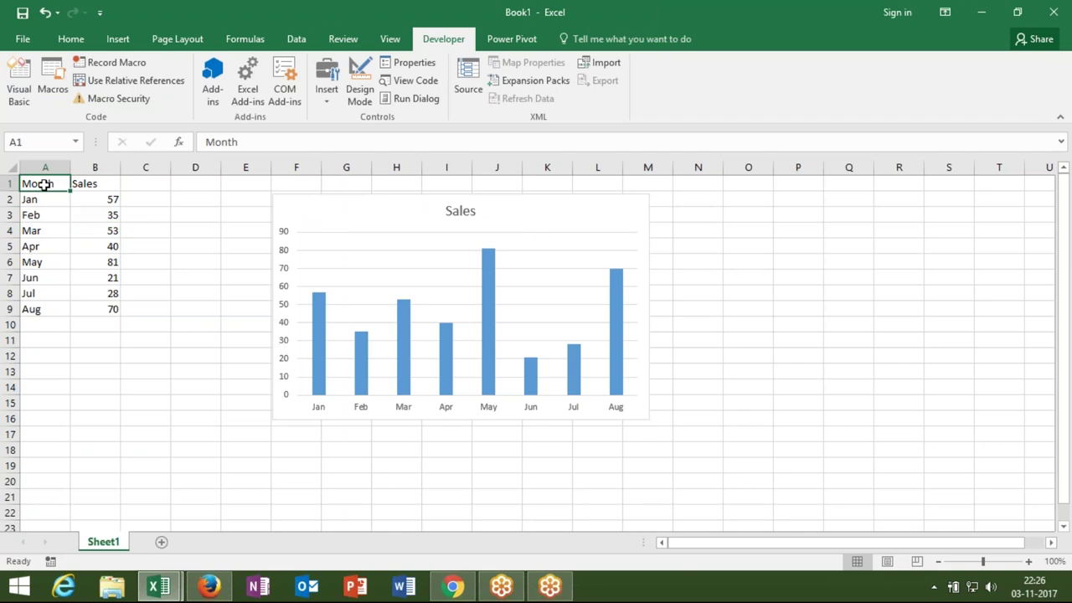
pyautogui.click(1054, 31)
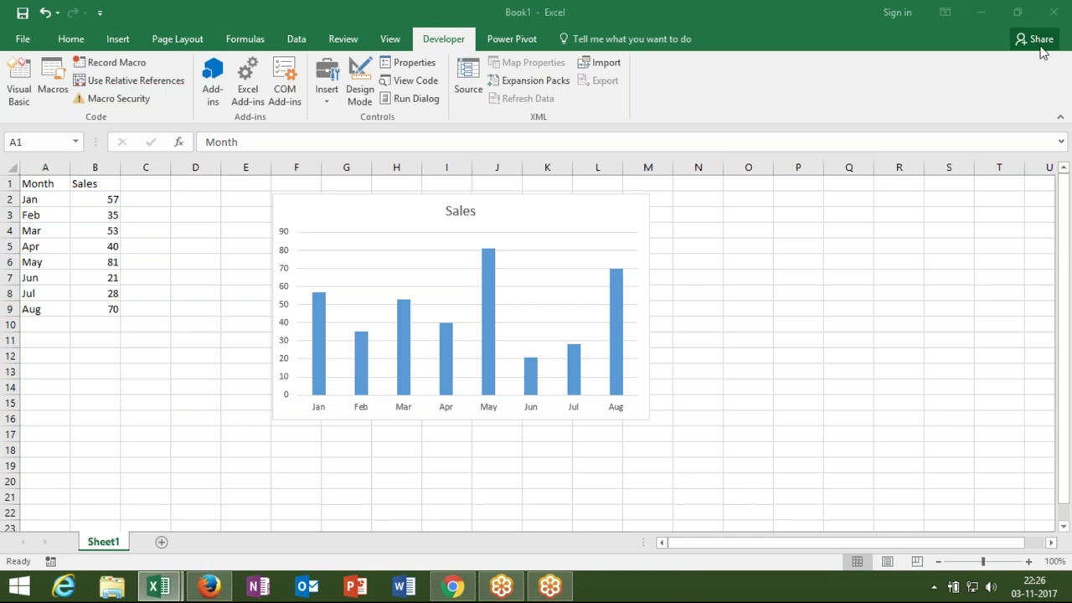
# Step: Back in the editor, start a new line below ChartType reading 'activechat'
pyautogui.hotkey('alt', 'F11')
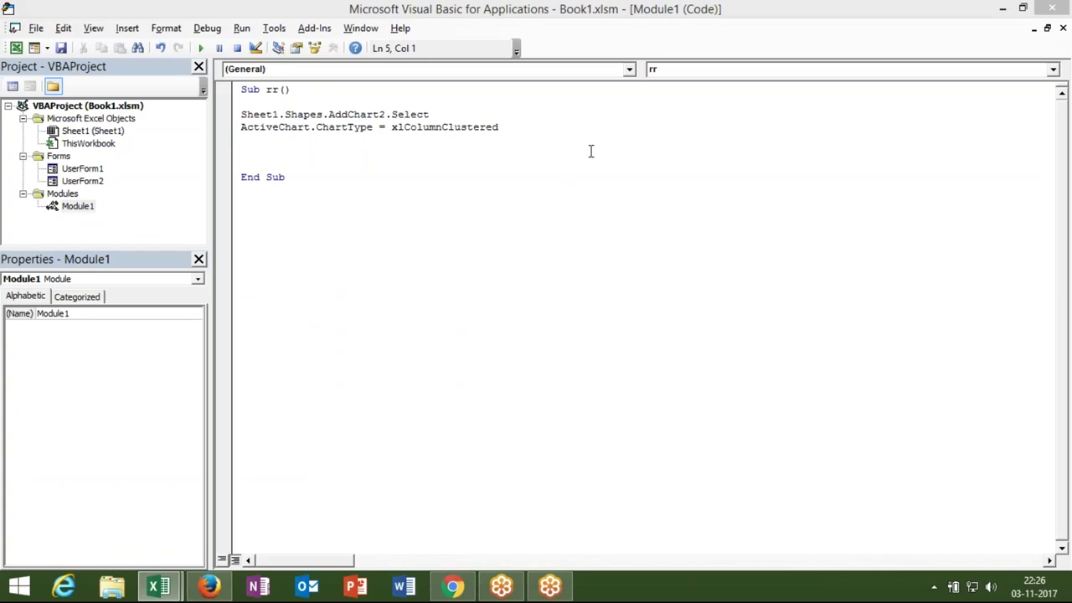
pyautogui.doubleClick(421, 115)
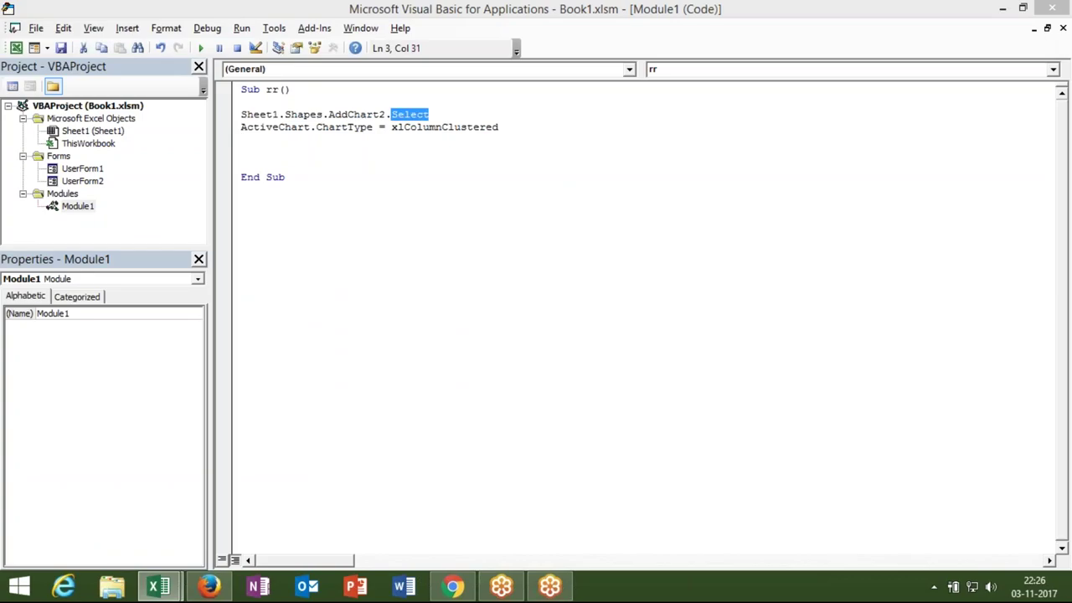
pyautogui.click(439, 117)
pyautogui.click(297, 142)
pyautogui.write('activechat')
# Step: Fix the typo and complete ActiveChart.SetSourceData using IntelliSense
pyautogui.press('BackSpace')
pyautogui.write('tiv')
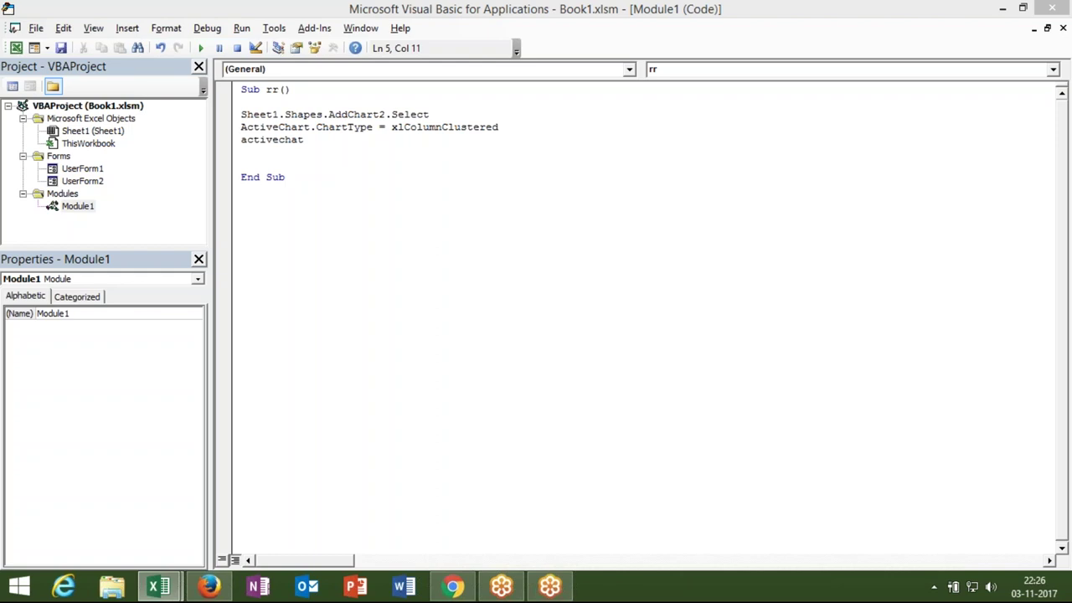
pyautogui.write('e')
pyautogui.press('BackSpace')
pyautogui.press('BackSpace')
pyautogui.press('BackSpace')
pyautogui.write('rt.set')
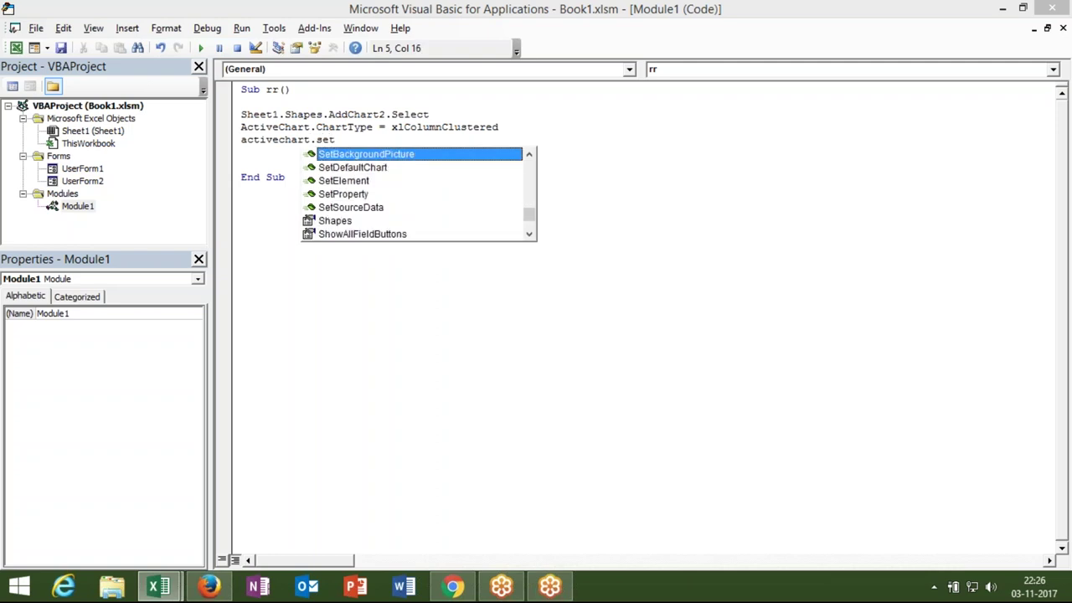
pyautogui.click(242, 152)
pyautogui.press('BackSpace')
pyautogui.press('BackSpace')
pyautogui.press('BackSpace')
pyautogui.press('BackSpace')
pyautogui.write('.set')
pyautogui.press('Down')
pyautogui.press('Down')
pyautogui.press('Down')
pyautogui.press('Down')
pyautogui.press('Tab')
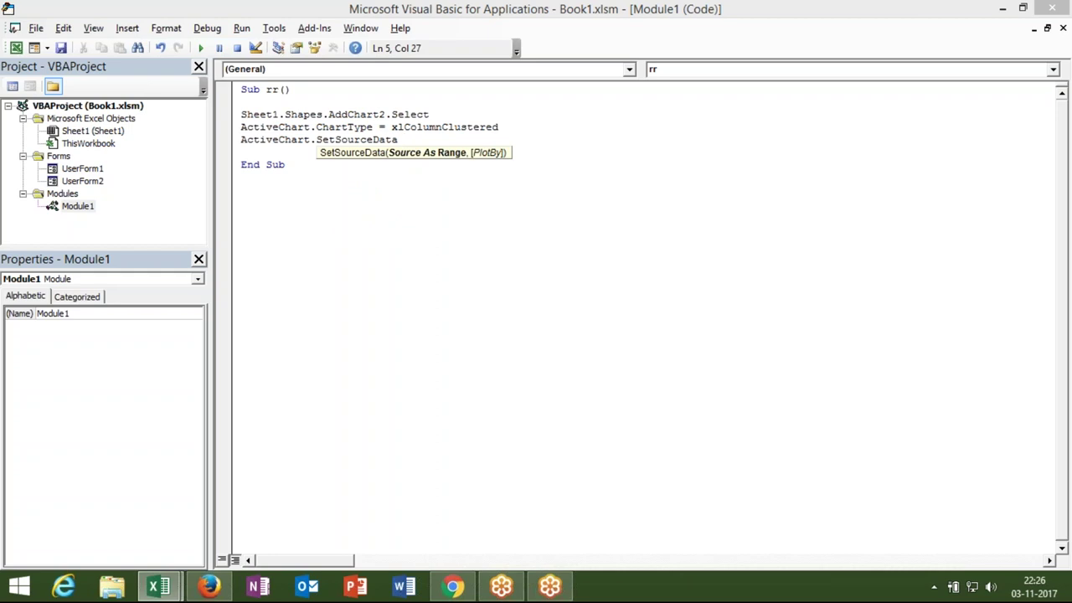
# Step: Give SetSourceData the argument Range("A1:B9") and run the rr macro
pyautogui.write('range(')
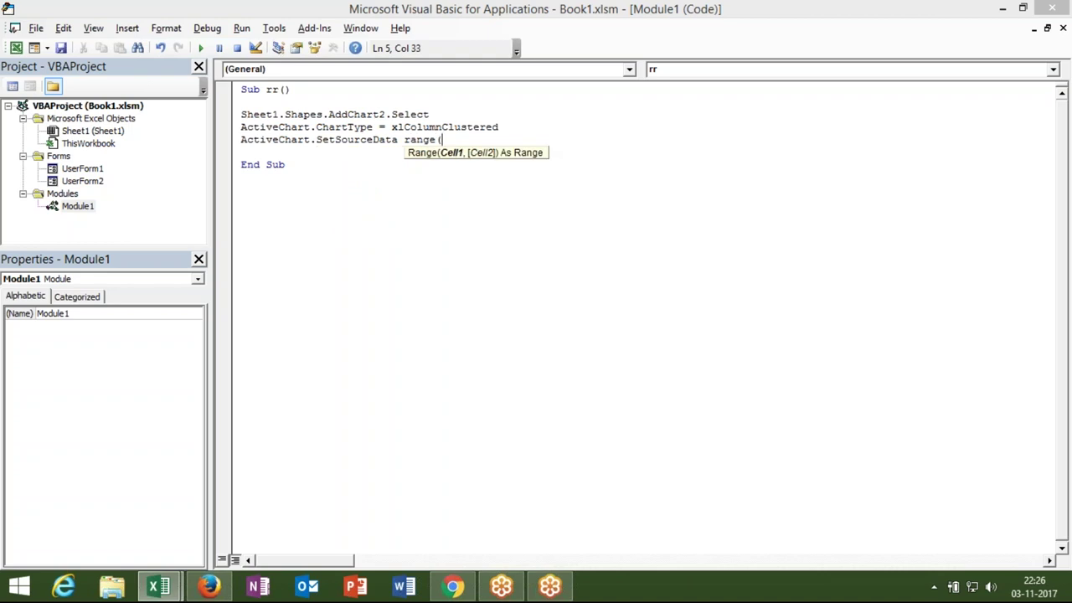
pyautogui.hotkey('alt', 'F11')
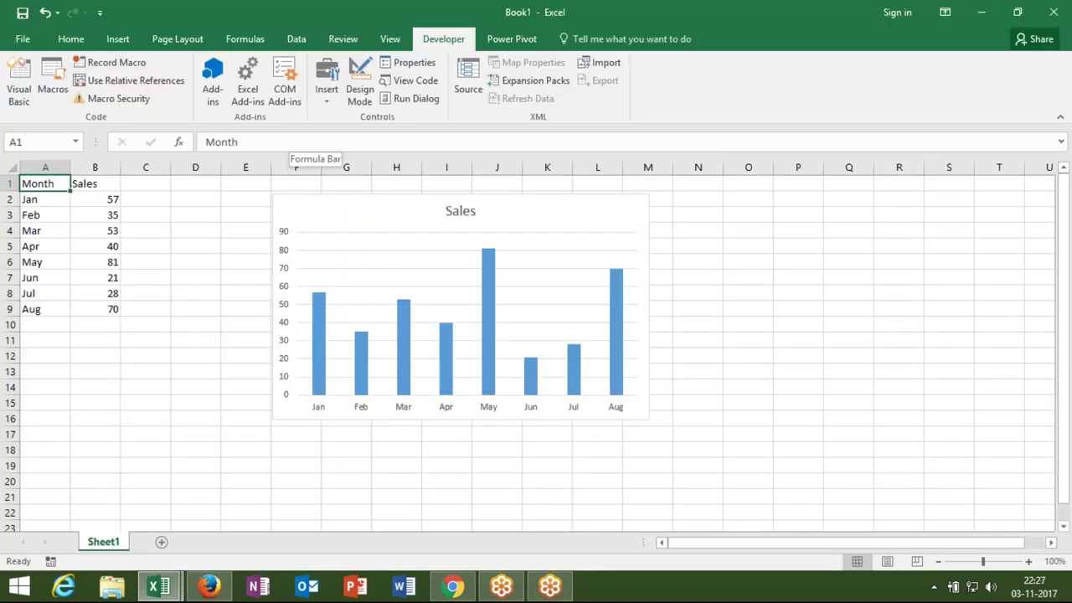
pyautogui.hotkey('alt', 'Tab')
pyautogui.write('"A1:B9')
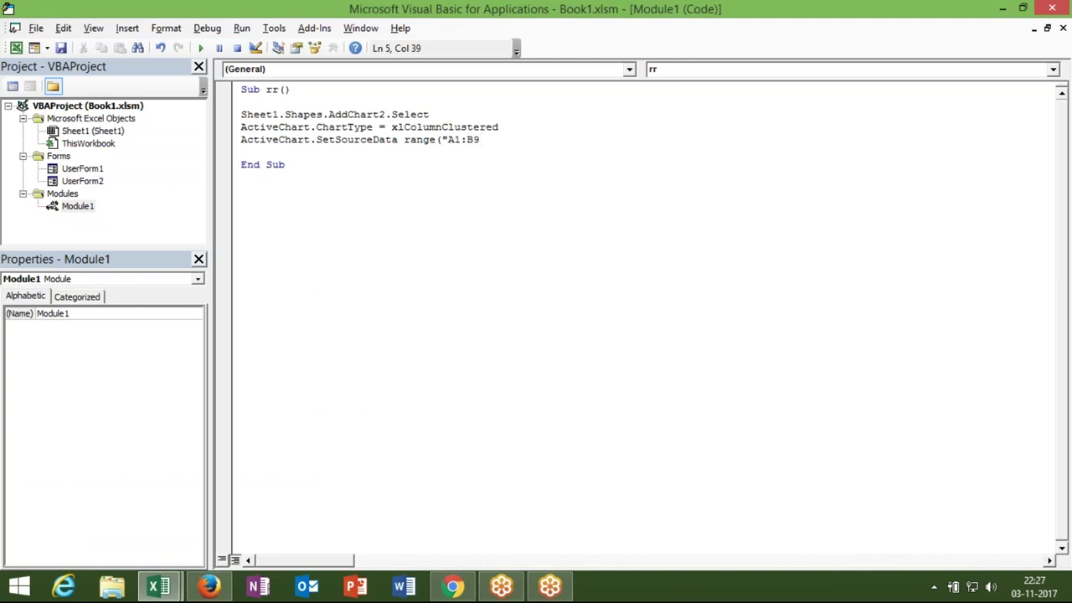
pyautogui.write('")')
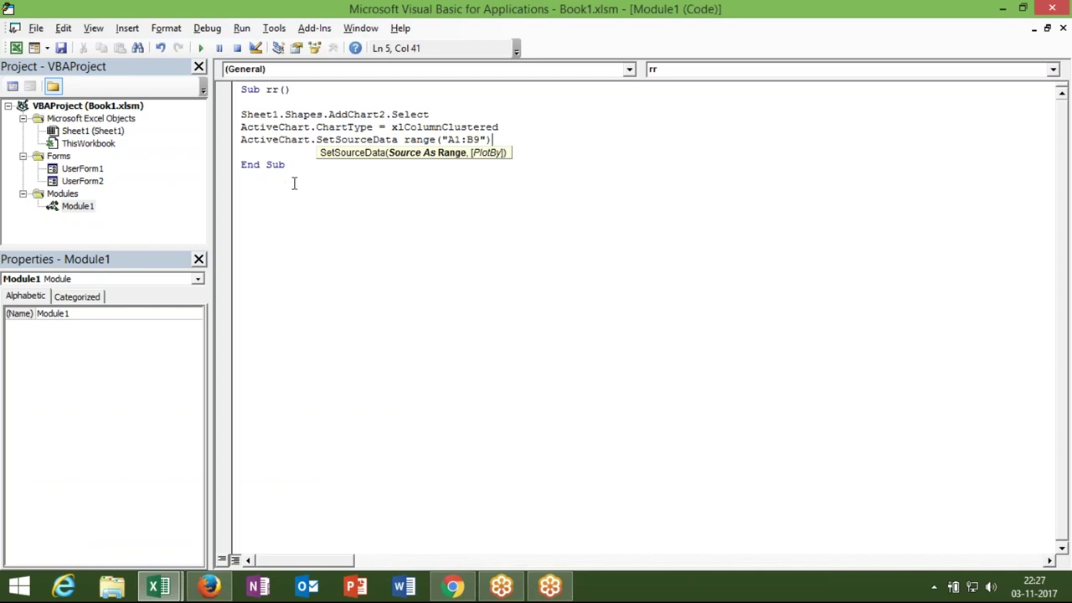
pyautogui.press('Down')
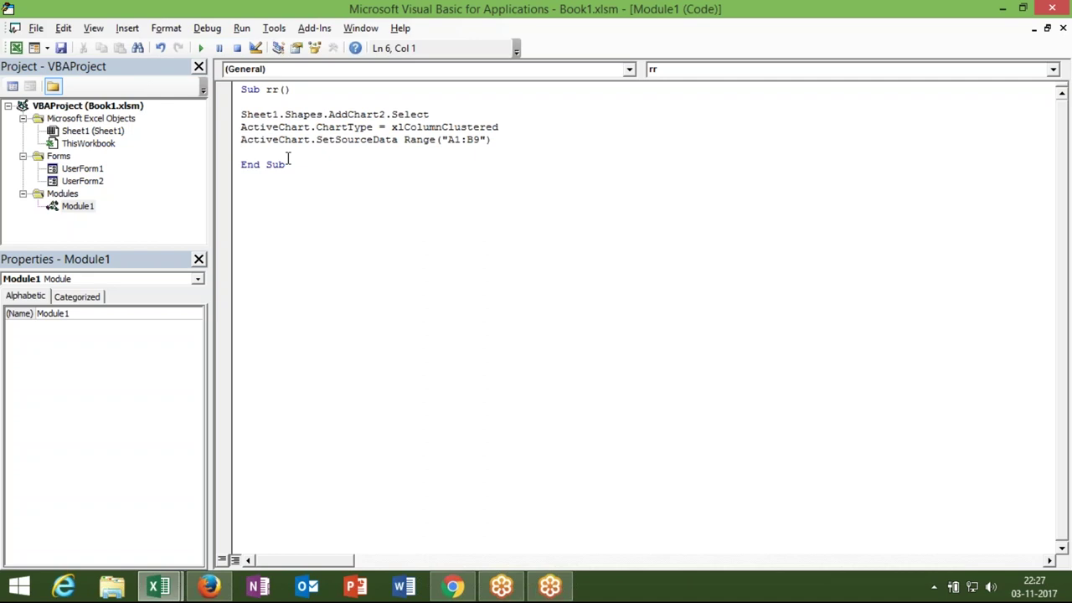
pyautogui.press('F5')
pyautogui.hotkey('alt', 'F11')
# Step: Select the Sales chart to inspect its A1:B9 source bars, then switch windows
pyautogui.click(335, 222)
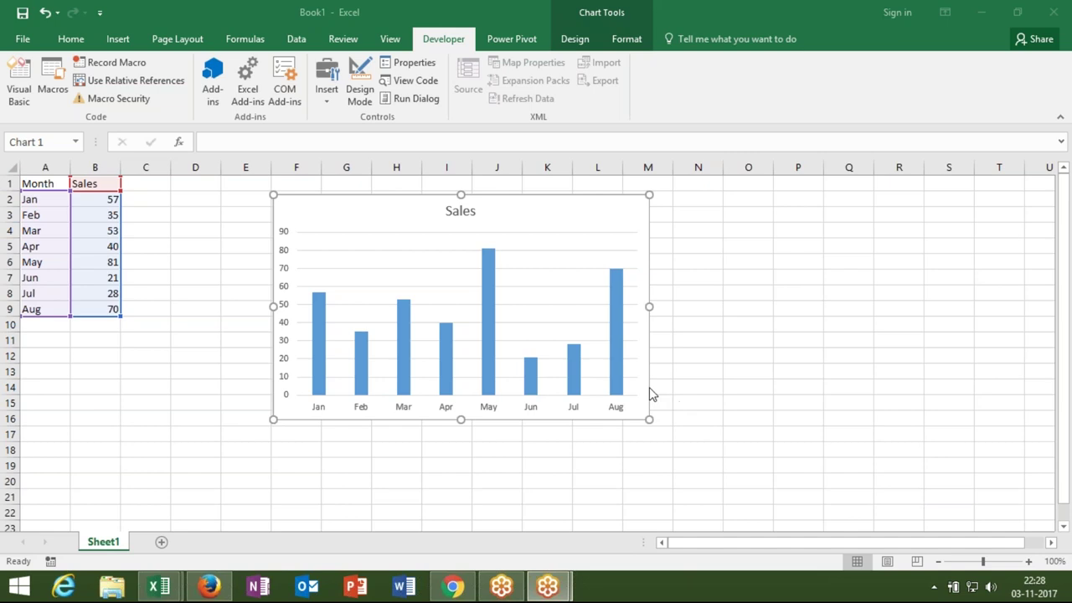
pyautogui.moveTo(575, 363)
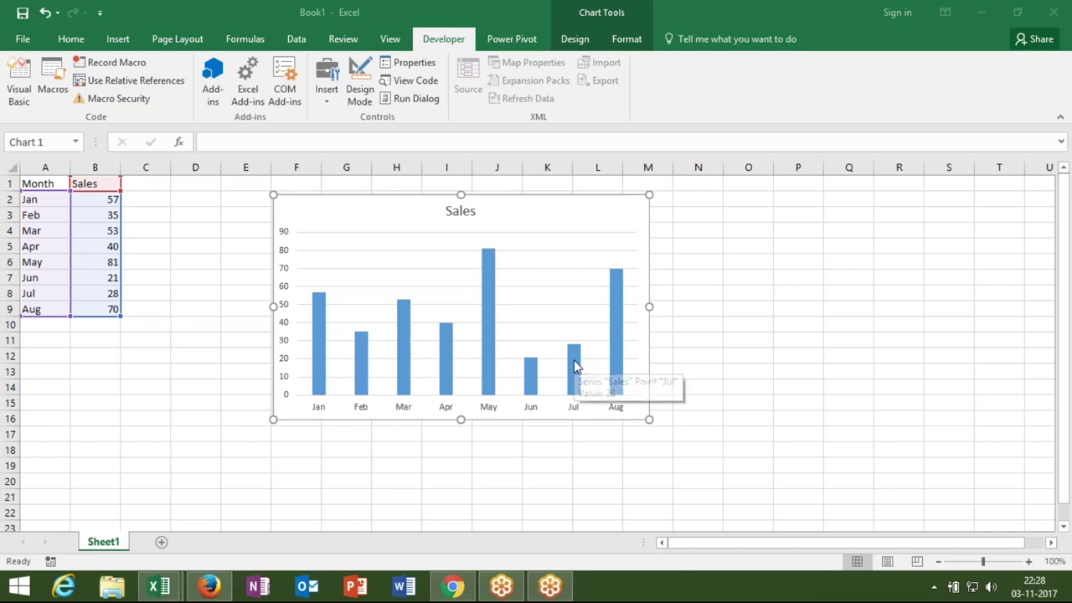
pyautogui.moveTo(485, 259)
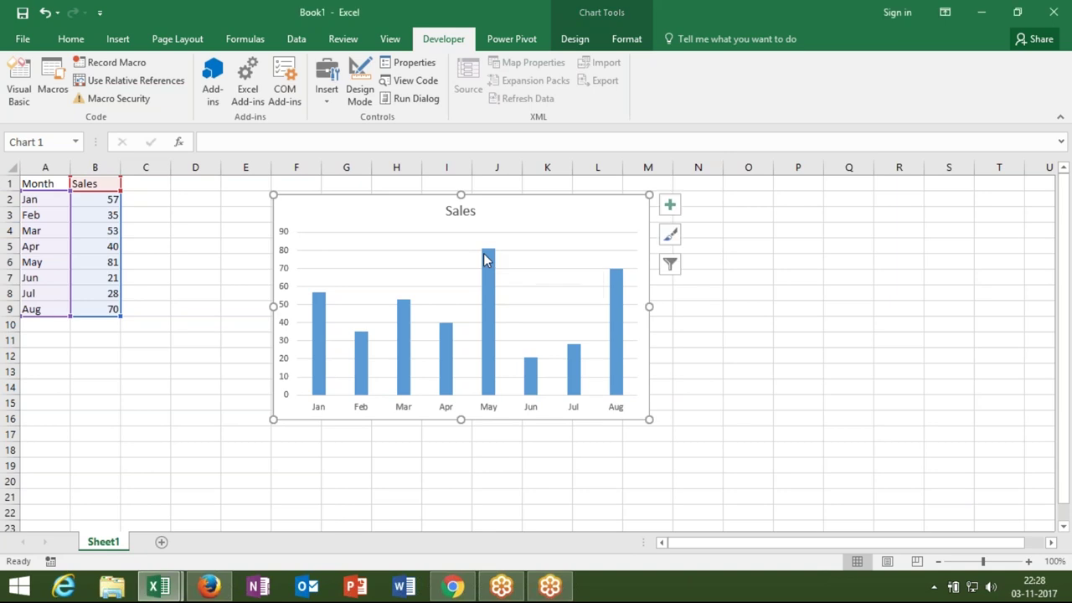
pyautogui.hotkey('alt', 'Tab')
pyautogui.hotkey('alt', 'Tab')
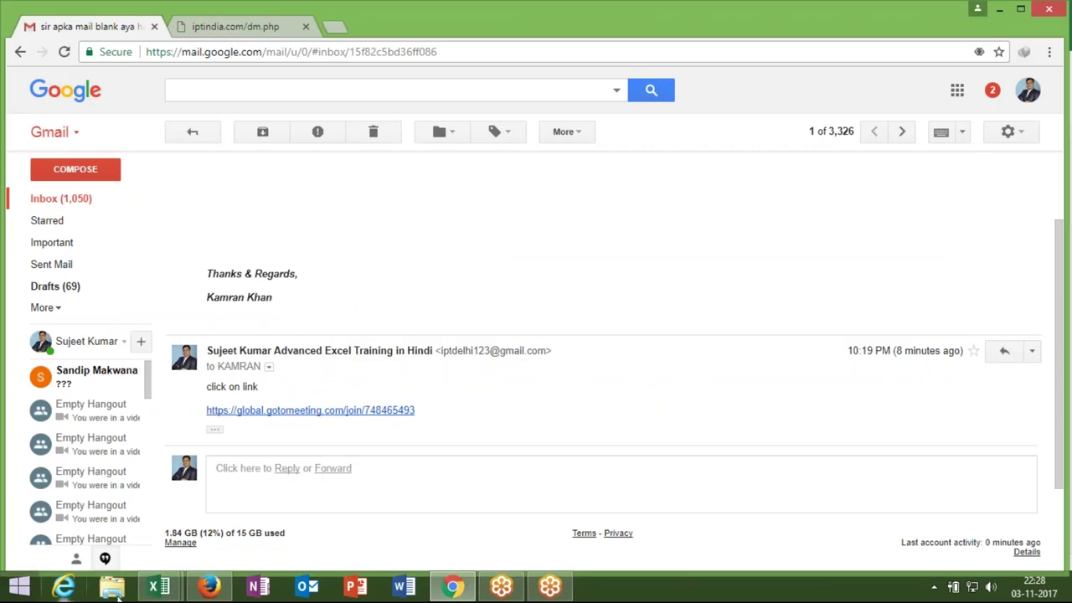
# Step: Return to Module1 and review the Shapes, AddChart2, Select, ChartType and xlColumnClustered keywords
pyautogui.moveTo(159, 587)
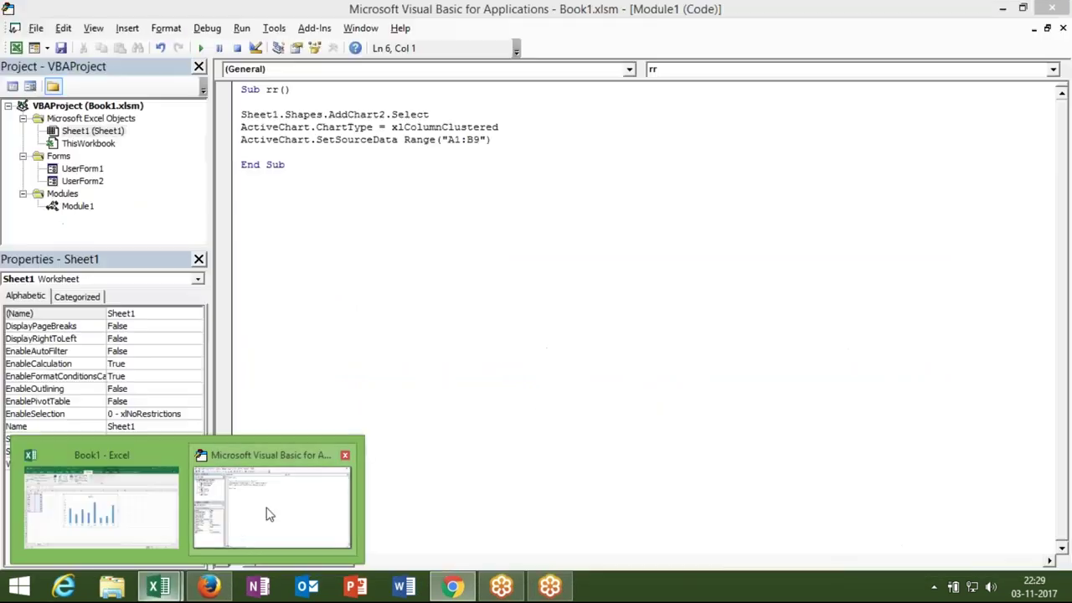
pyautogui.click(268, 509)
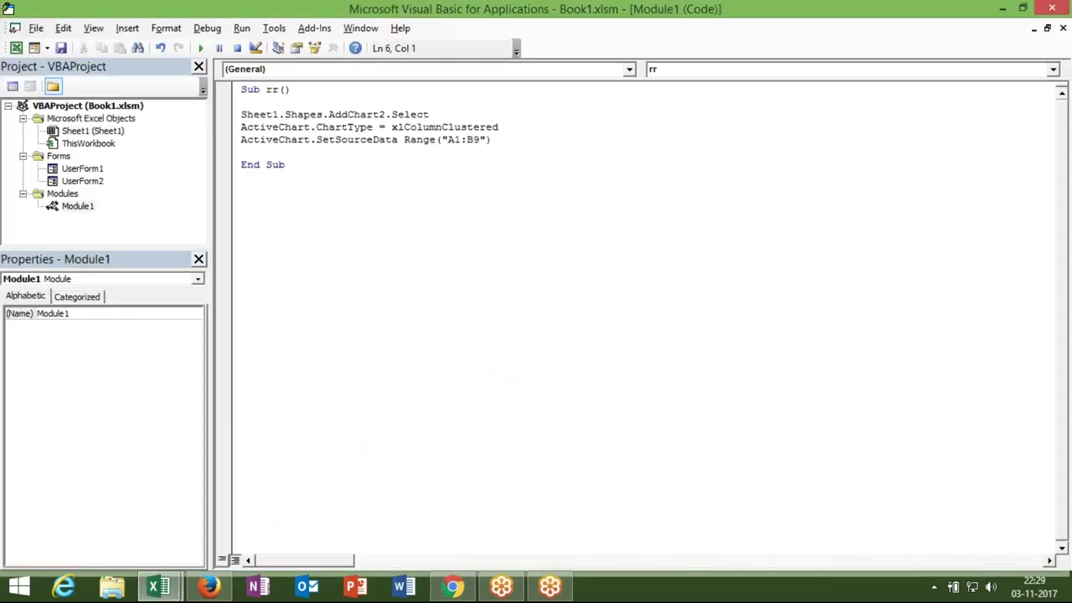
pyautogui.click(304, 116)
pyautogui.click(334, 116)
pyautogui.doubleClick(392, 116)
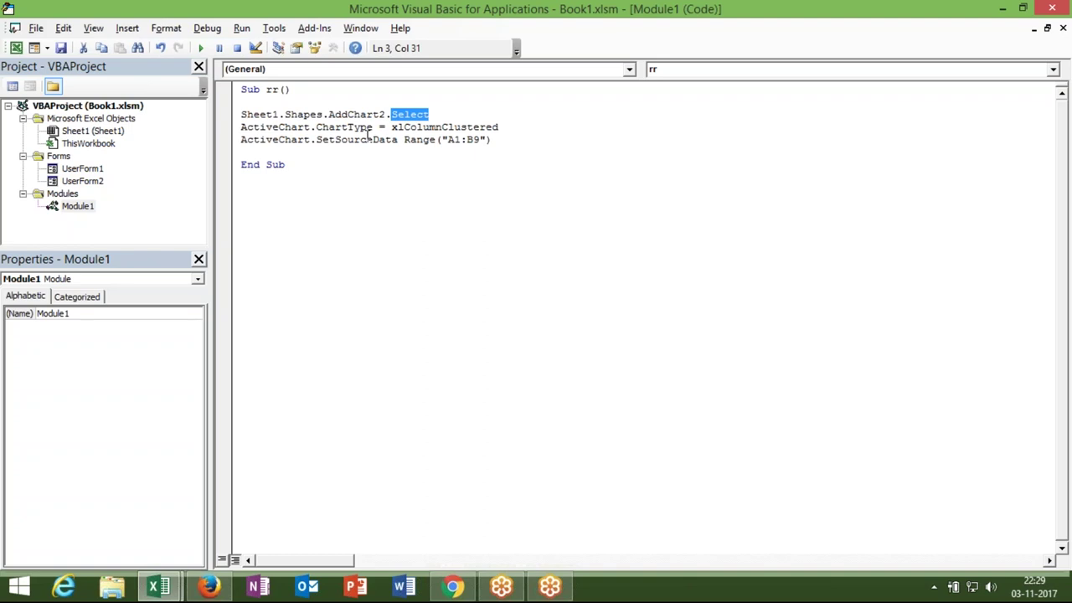
pyautogui.doubleClick(365, 128)
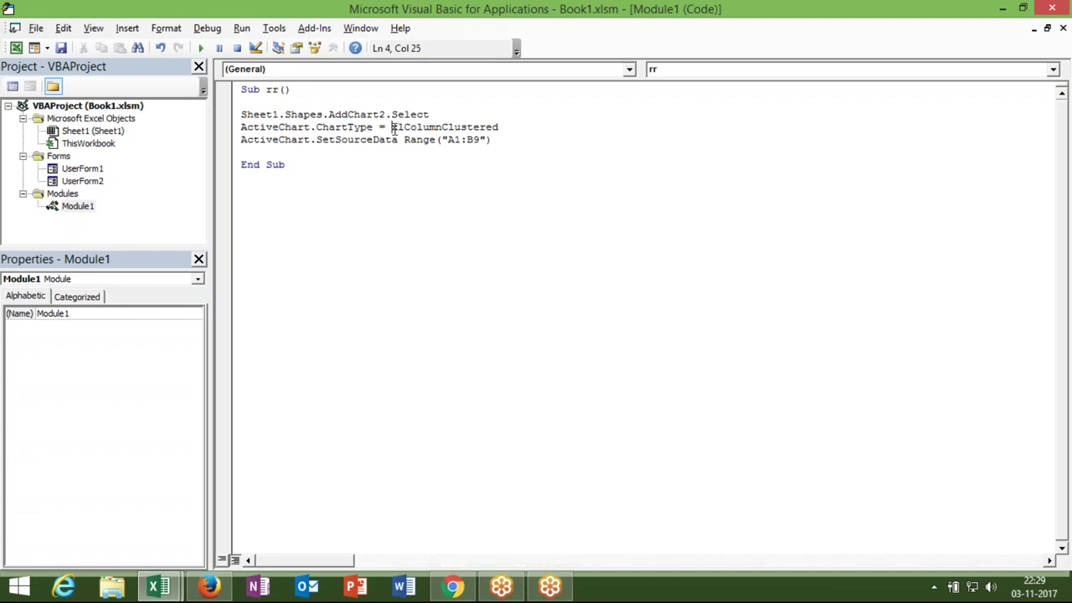
pyautogui.doubleClick(393, 127)
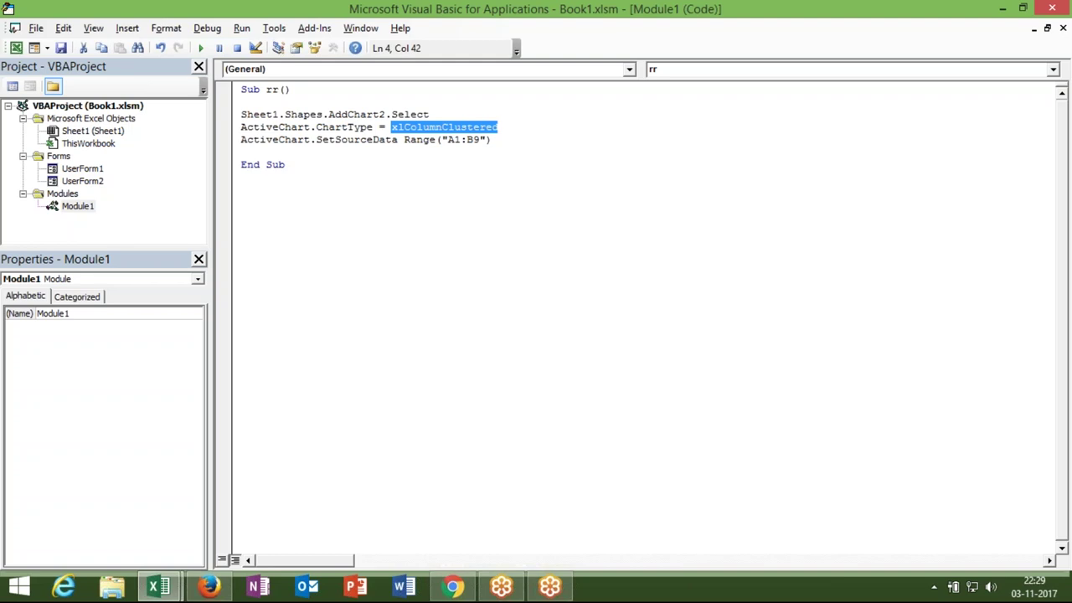
# Step: In Excel, check the chart's source range, deselect it, and return to Module1
pyautogui.hotkey('alt', 'Tab')
pyautogui.hotkey('alt', 'Tab')
pyautogui.press('Tab')
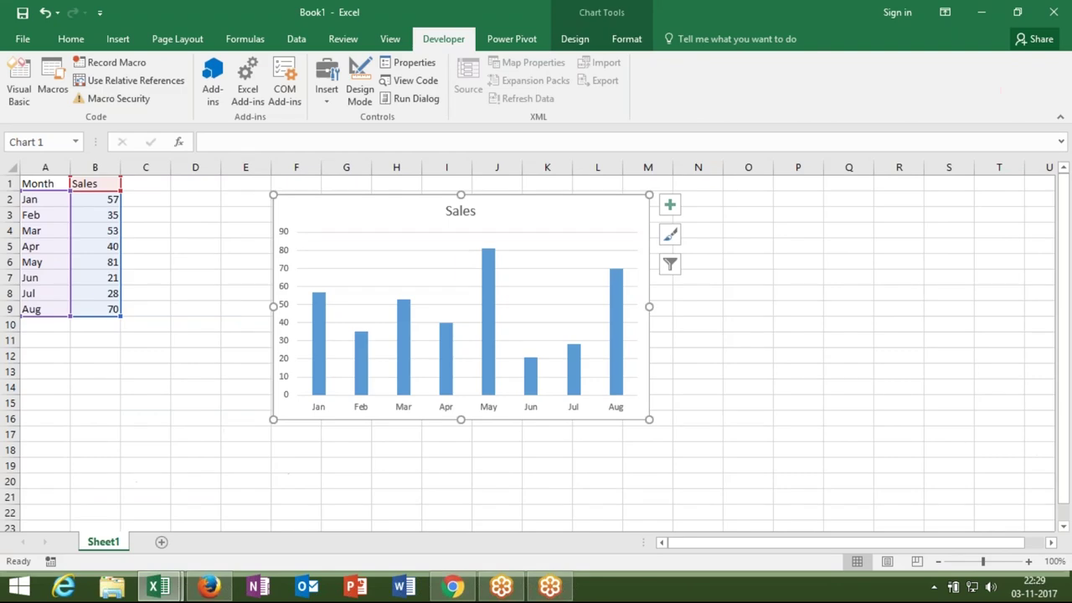
pyautogui.click(146, 324)
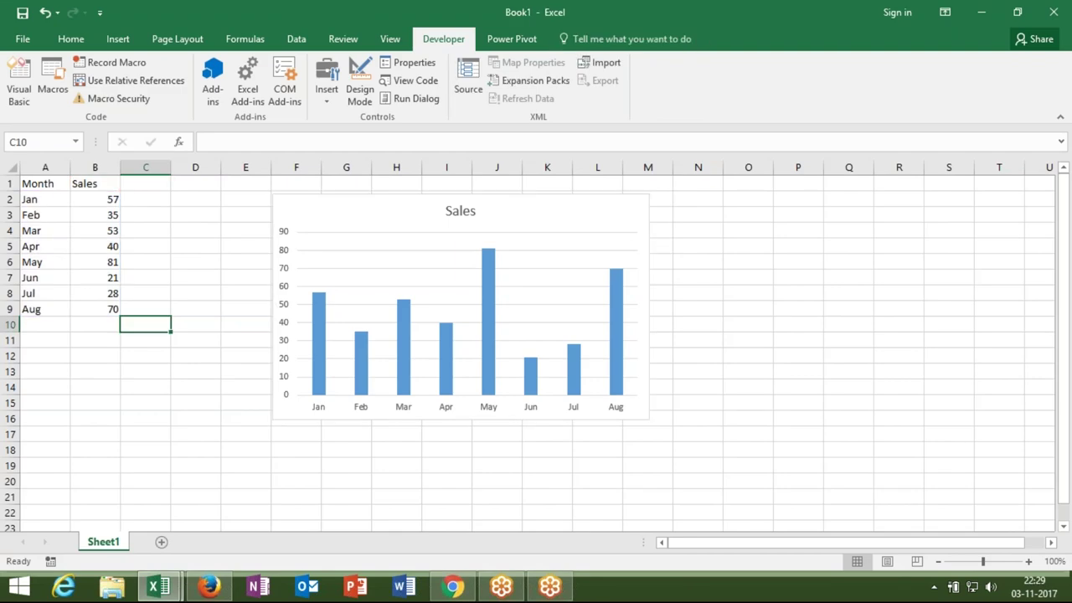
pyautogui.click(337, 230)
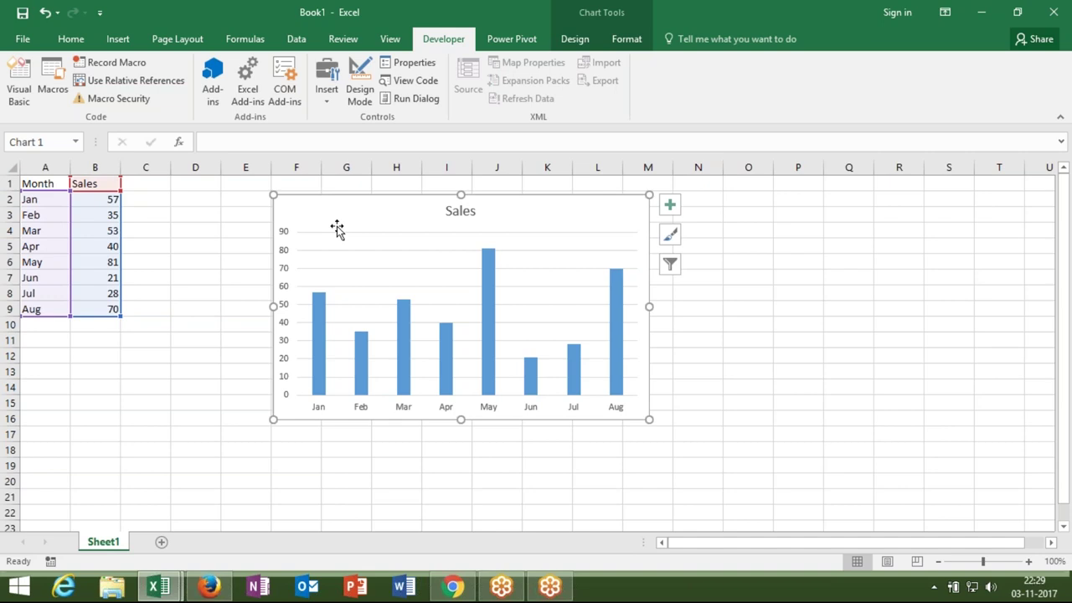
pyautogui.click(256, 277)
pyautogui.hotkey('alt', 'Tab')
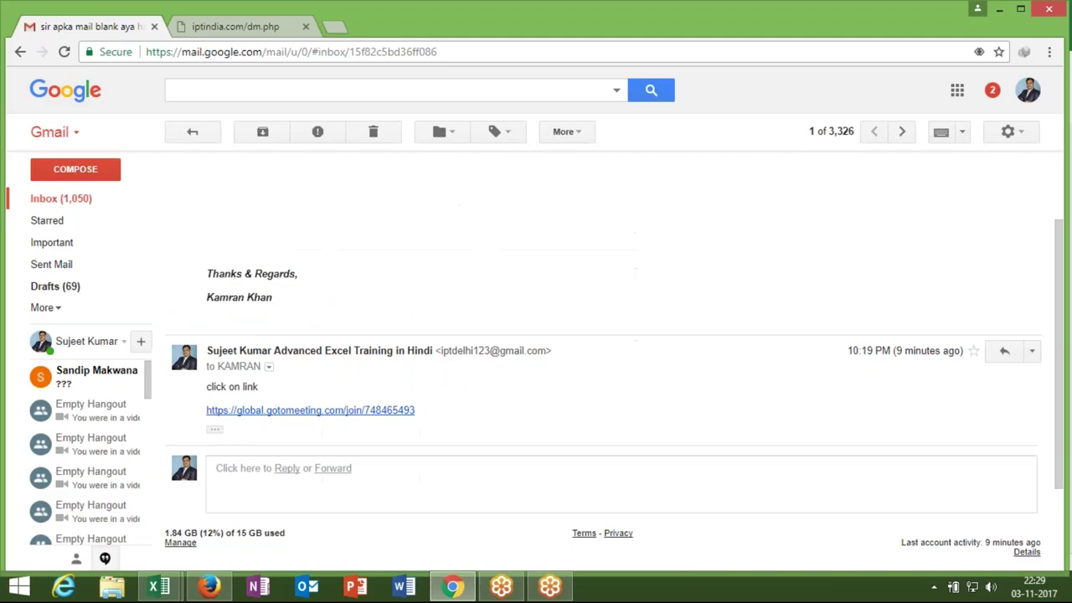
pyautogui.hotkey('alt', 'Tab')
pyautogui.hotkey('alt', 'F11')
# Step: Add a second Sub rr() setting Sheet1.ChartObjects(1).Chart.ChartTitle.Text to "Daily Sales Report"
pyautogui.click(258, 180)
pyautogui.press('Return')
pyautogui.press('Return')
pyautogui.write('sub ')
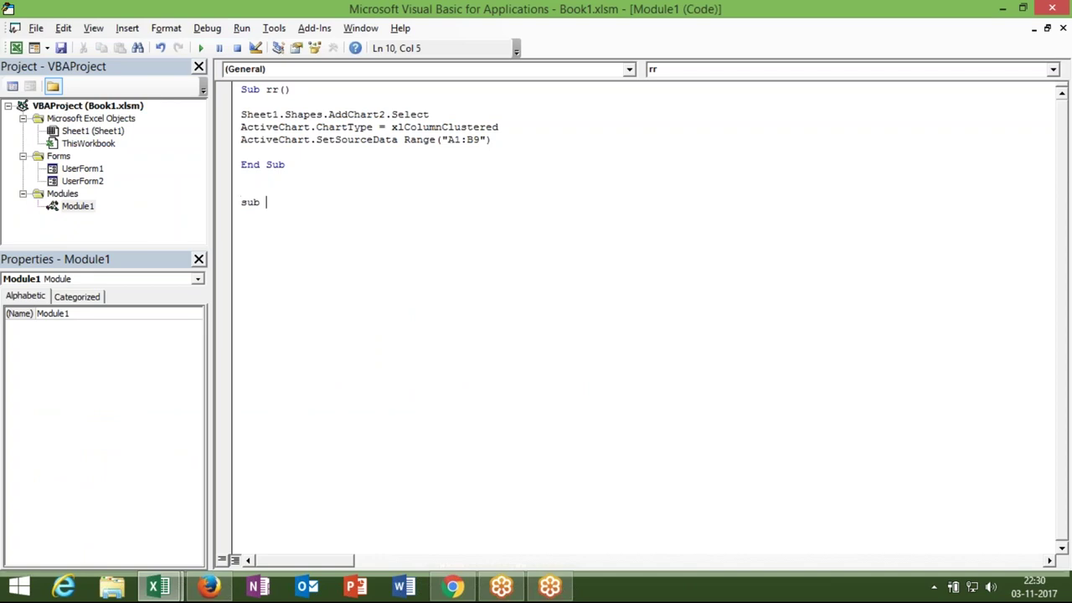
pyautogui.write('rr')
pyautogui.write('()')
pyautogui.press('Return')
pyautogui.press('Return')
pyautogui.press('Return')
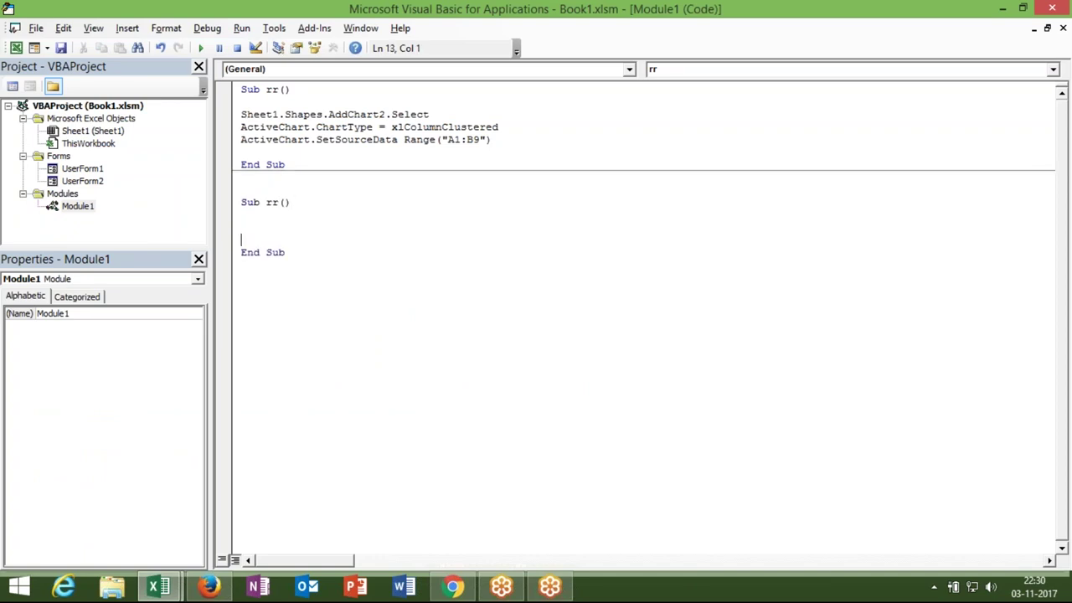
pyautogui.press('Up')
pyautogui.press('Up')
pyautogui.press('Return')
pyautogui.write('sheet')
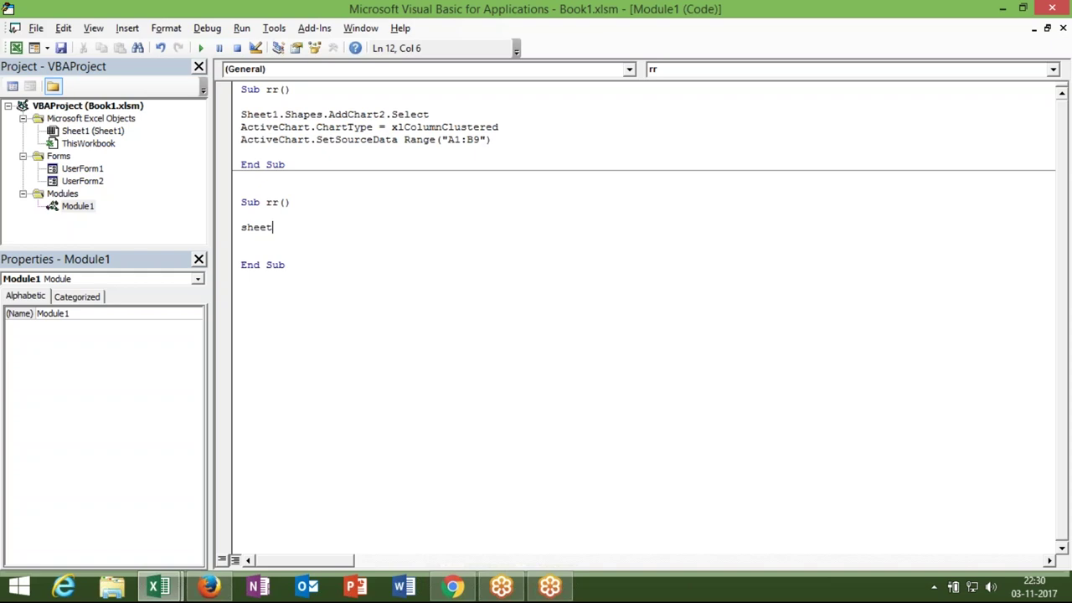
pyautogui.write('1.')
pyautogui.scroll(-1, 293, 253)
pyautogui.write('ch')
pyautogui.press('Tab')
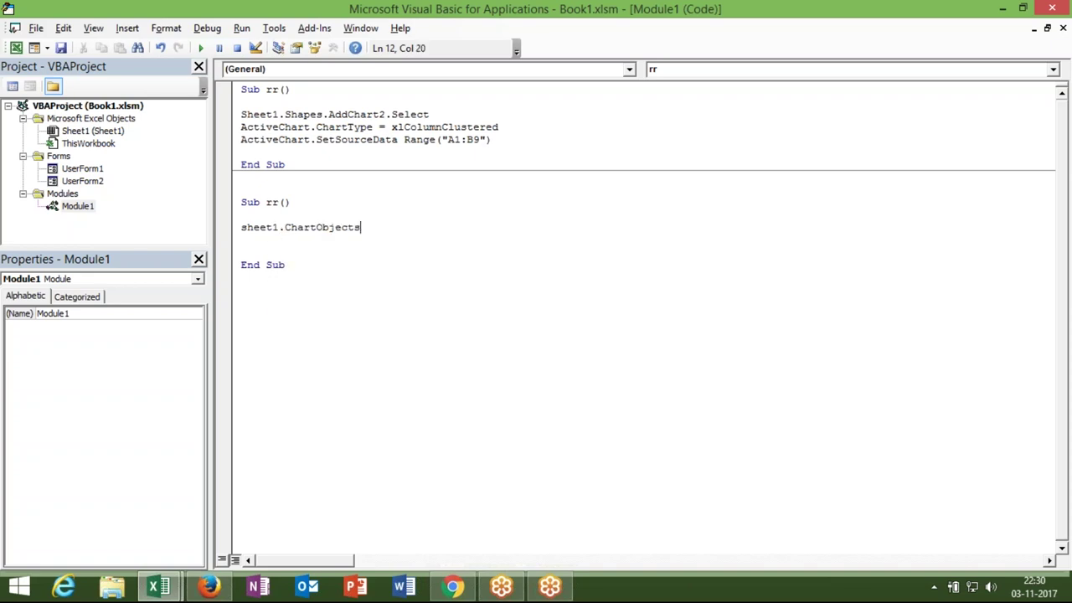
pyautogui.write('(')
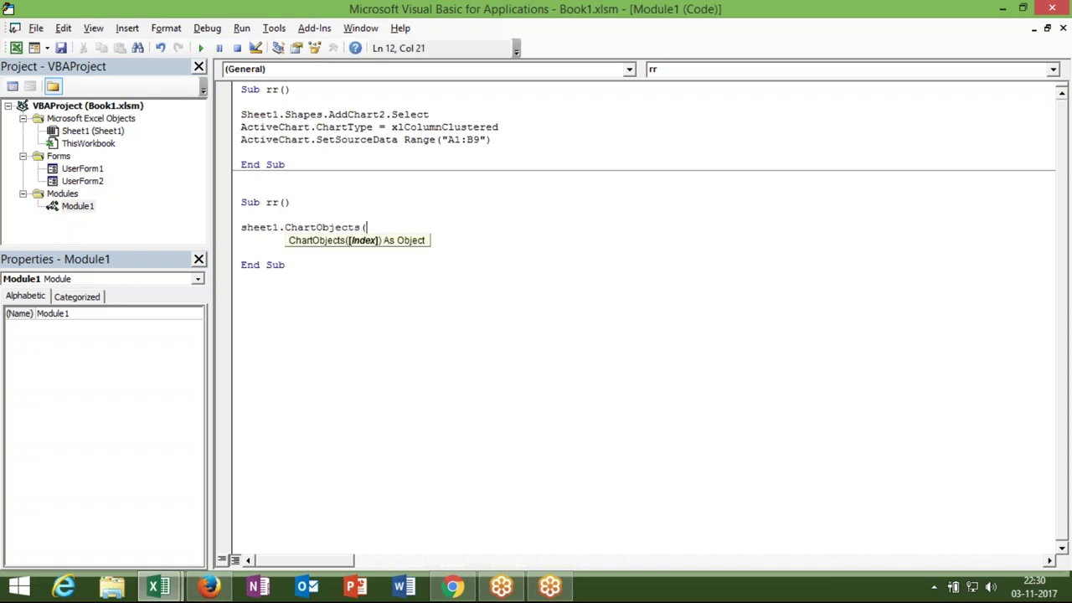
pyautogui.write('1')
pyautogui.write(').ch')
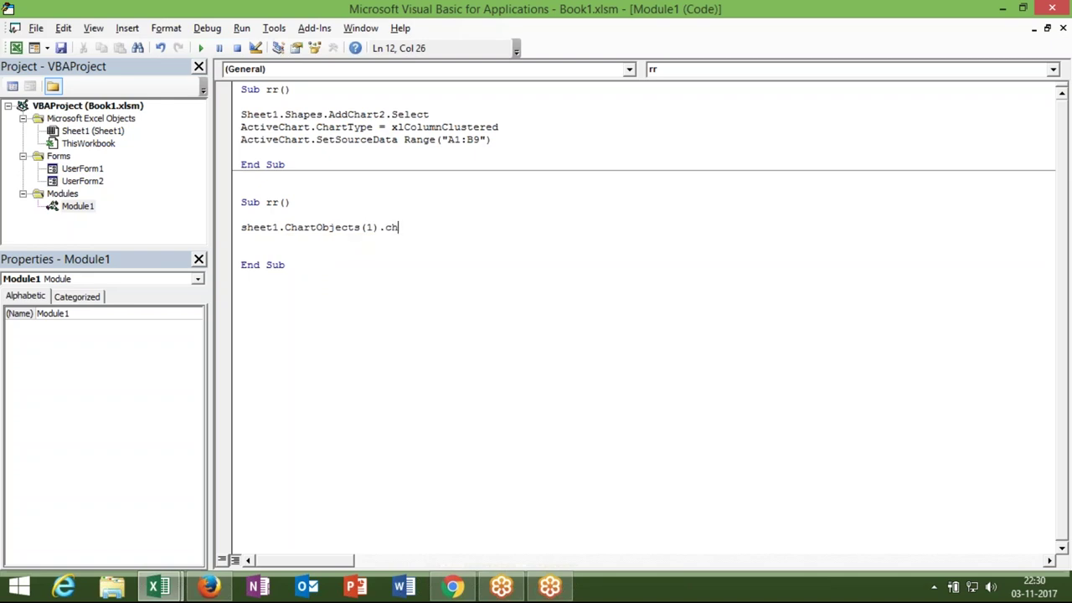
pyautogui.write('art')
pyautogui.write('.chart')
pyautogui.write('ti')
pyautogui.write('tle')
pyautogui.write('.text ')
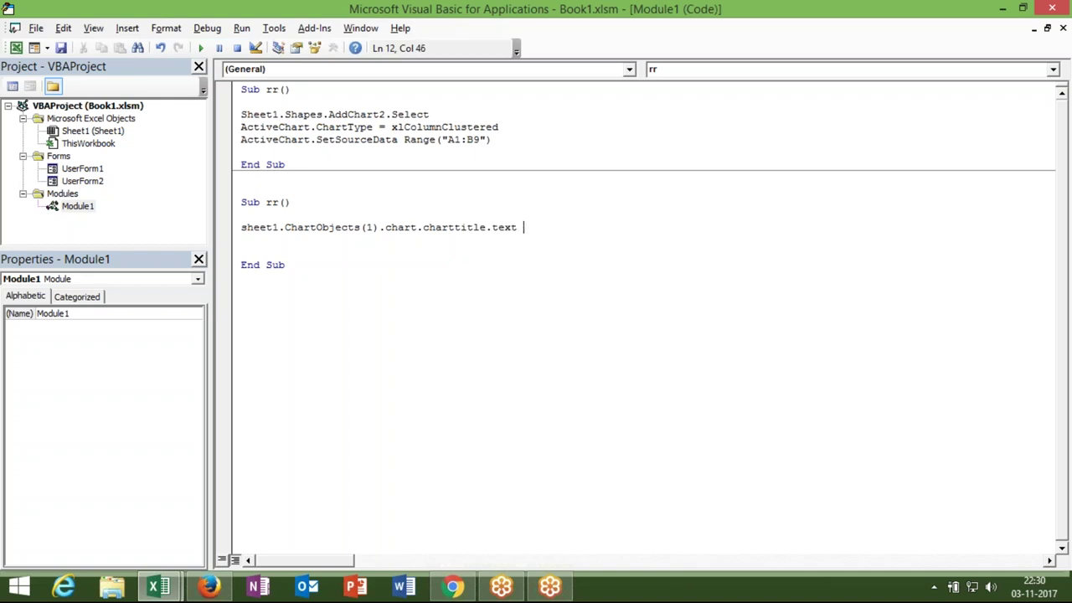
pyautogui.write('="Daily Sales ')
pyautogui.write('Report"')
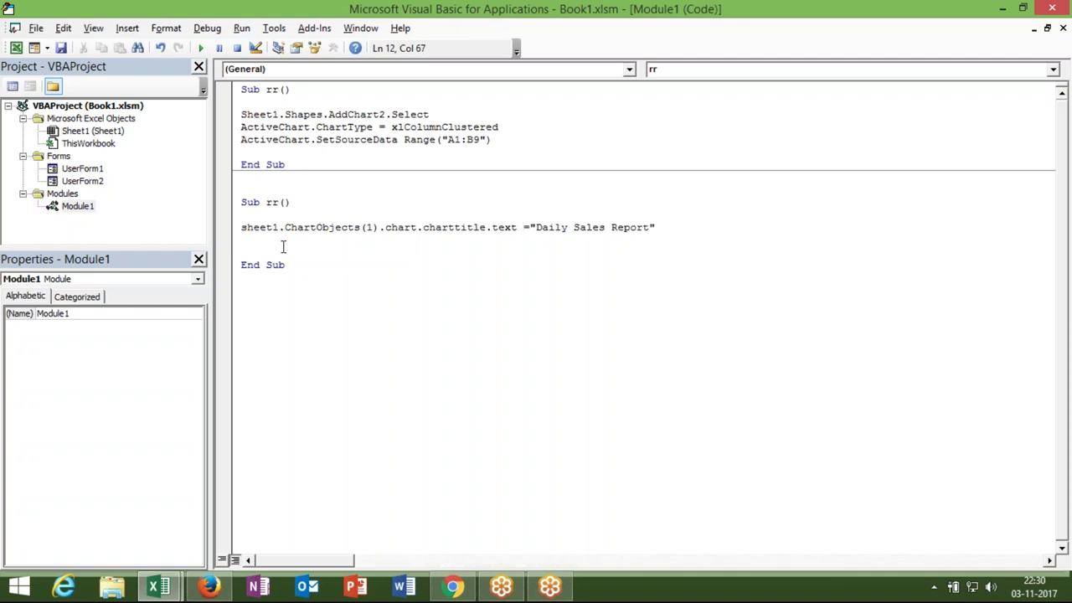
pyautogui.click(282, 248)
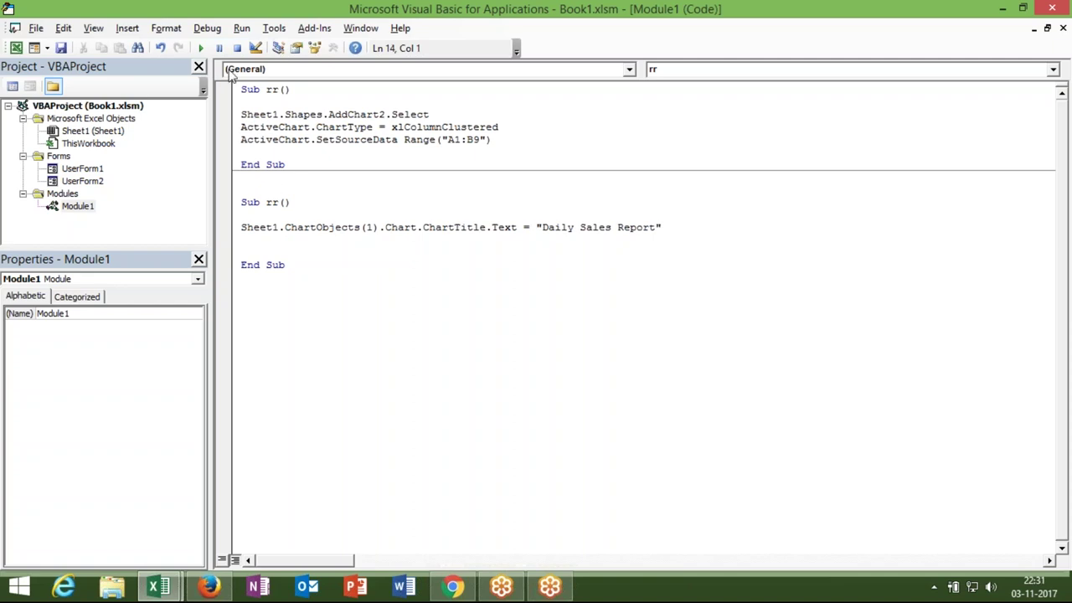
# Step: Fix the Ambiguous name error by renaming the second macro rr_1, then run it
pyautogui.click(201, 49)
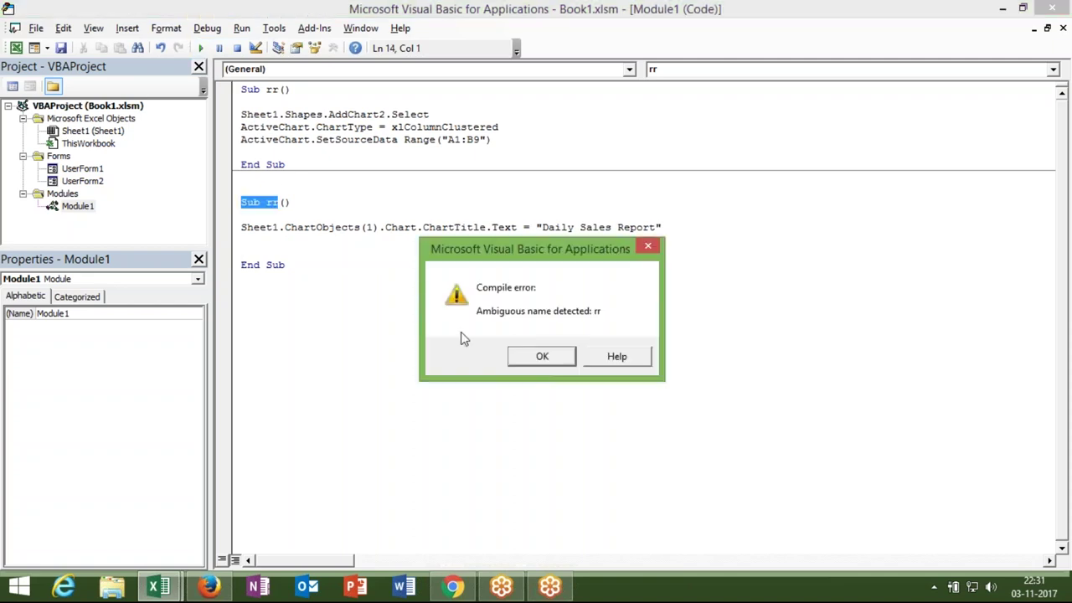
pyautogui.click(523, 359)
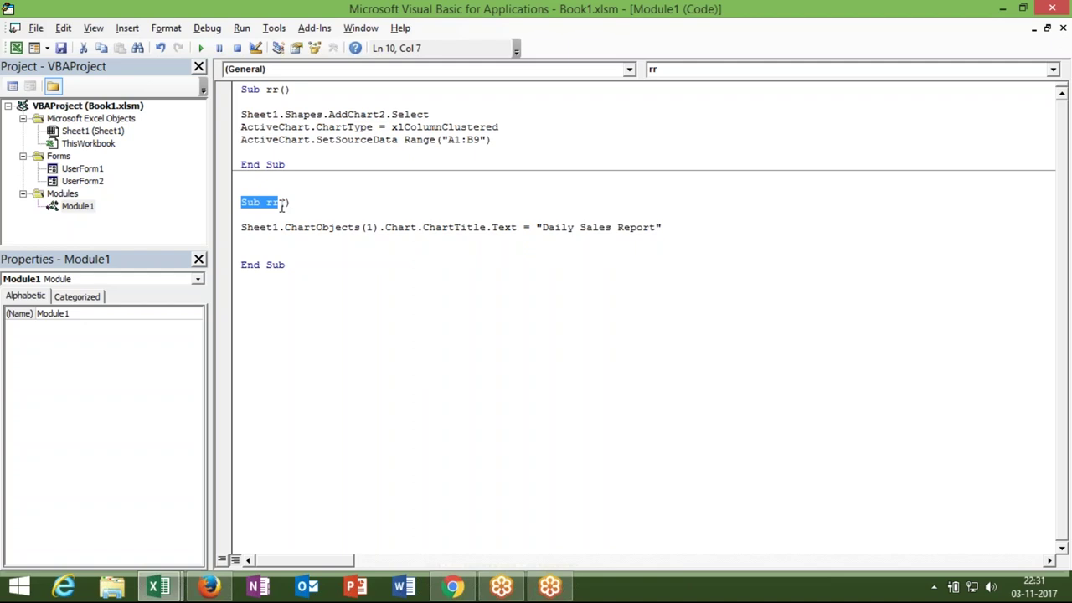
pyautogui.click(281, 204)
pyautogui.write('_1')
pyautogui.click(304, 251)
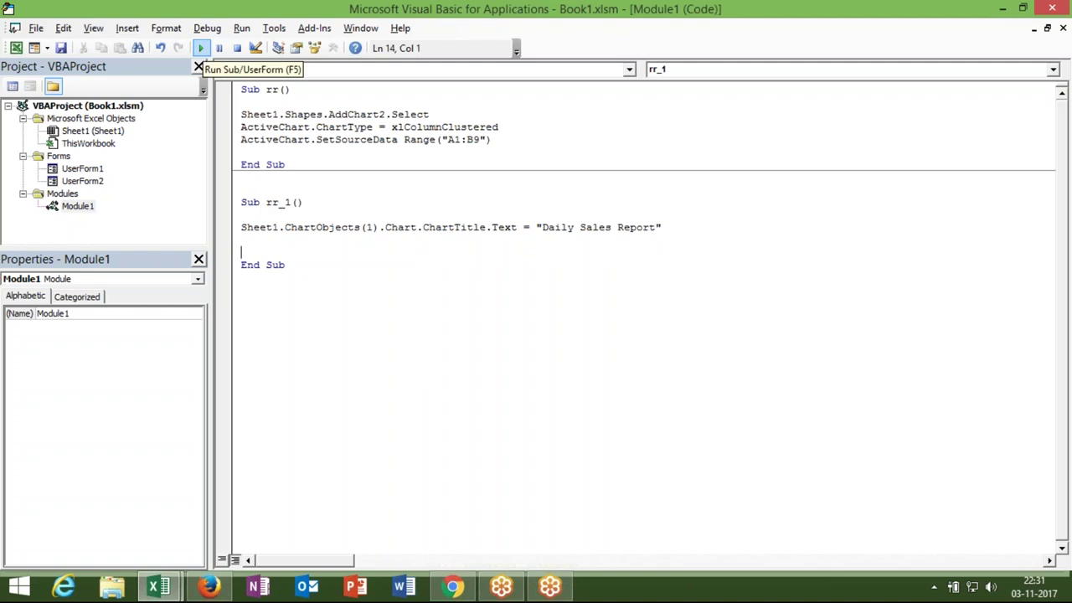
pyautogui.click(201, 48)
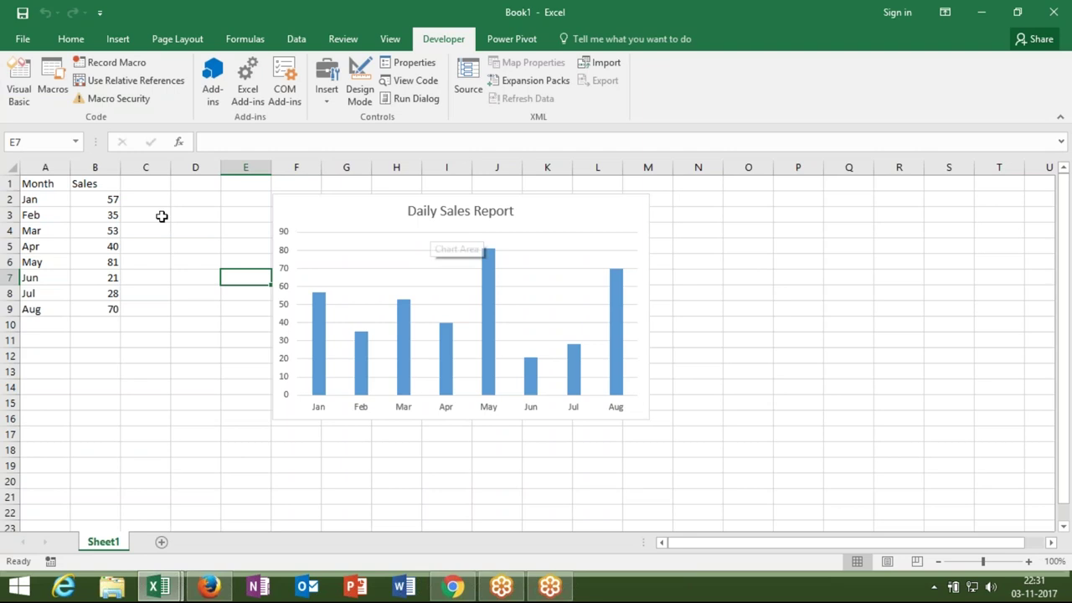
# Step: Run the rr macro to add a second Sales chart to Sheet1
pyautogui.moveTo(42, 184)
pyautogui.mouseDown()
pyautogui.moveTo(98, 246)
pyautogui.moveTo(113, 309)
pyautogui.mouseUp()
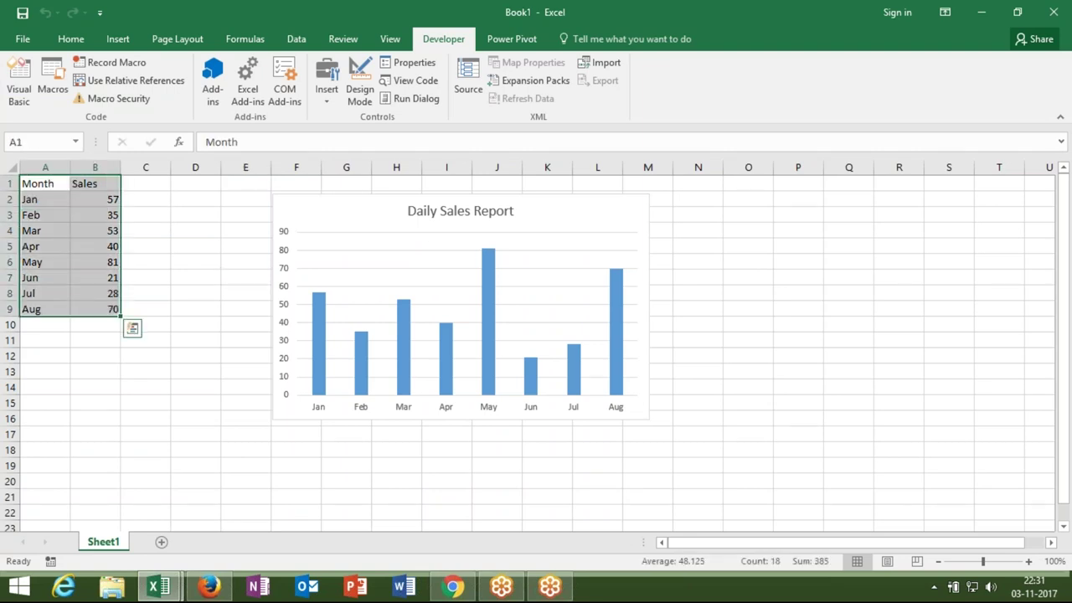
pyautogui.click(74, 43)
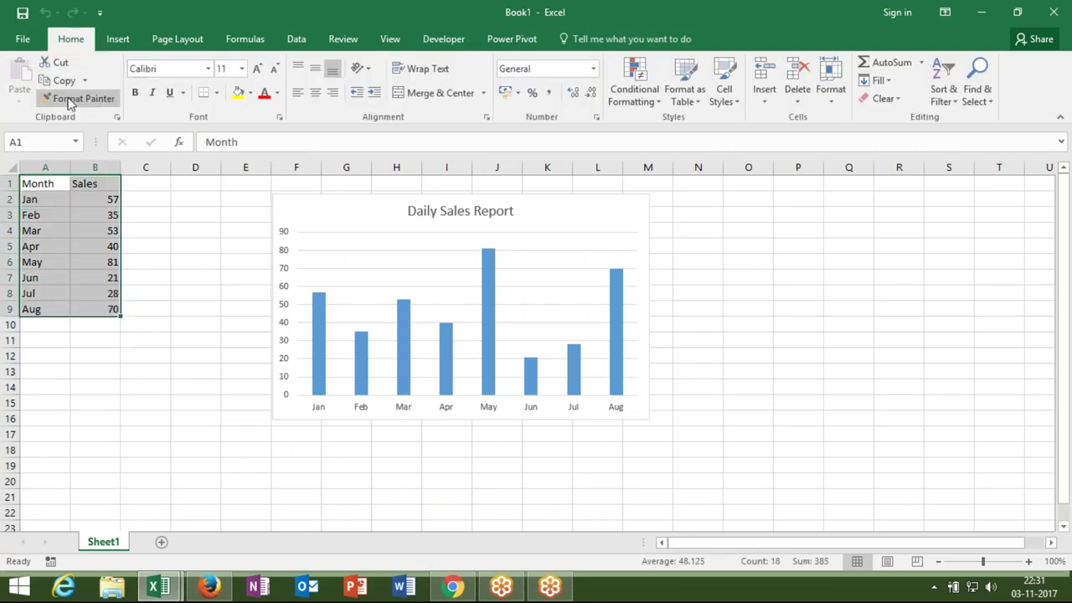
pyautogui.click(117, 38)
pyautogui.click(175, 230)
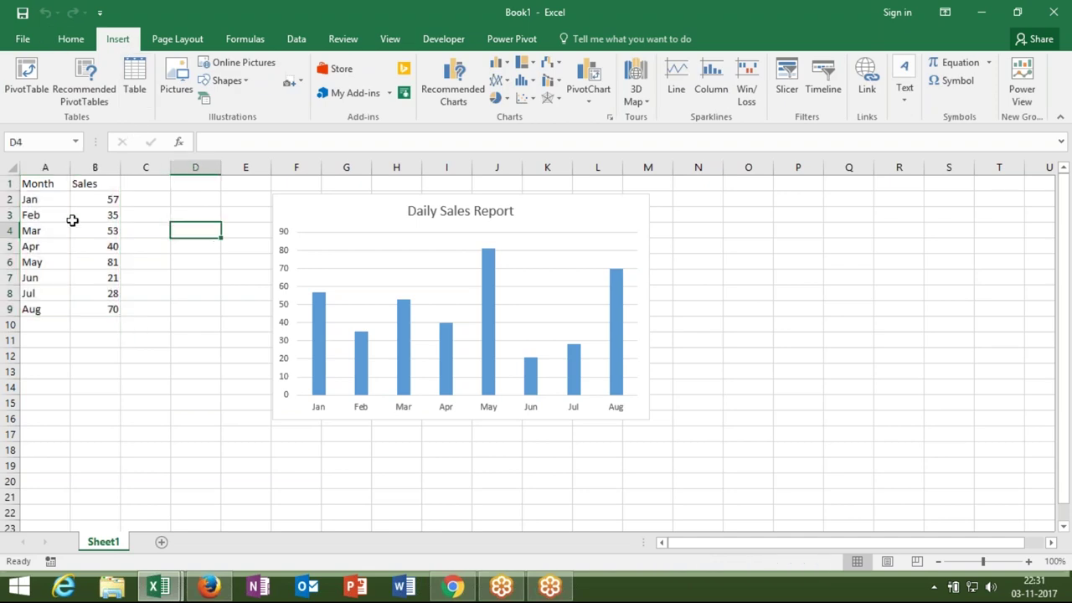
pyautogui.hotkey('alt', 'F11')
pyautogui.click(281, 151)
pyautogui.hotkey('alt', 'Tab')
pyautogui.hotkey('alt', 'Tab')
pyautogui.hotkey('alt', 'Tab')
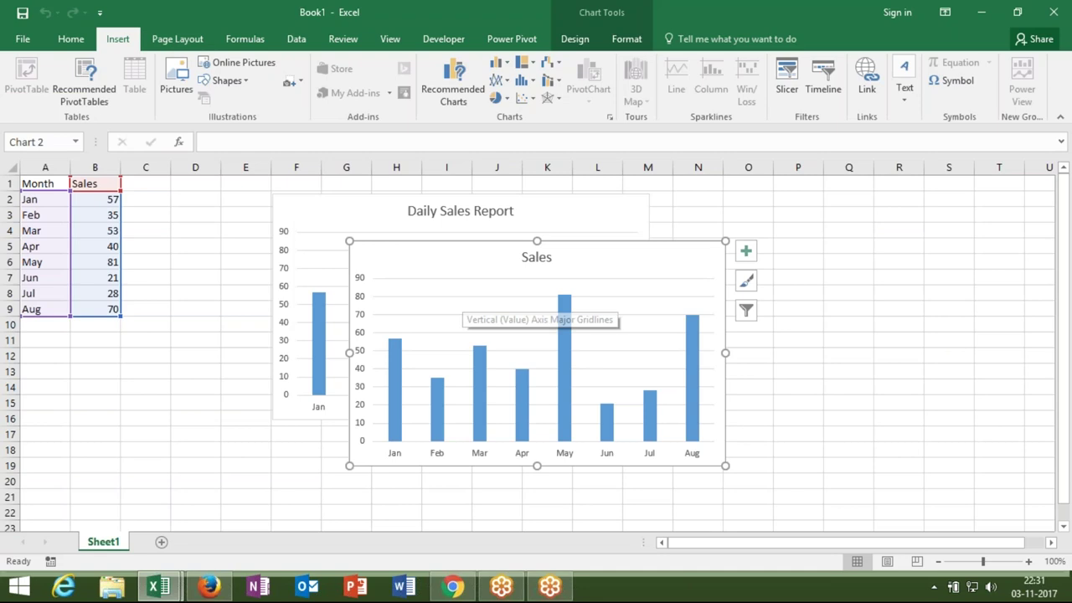
# Step: Move the two charts apart and retitle the first chart as Sales
pyautogui.click(319, 203)
pyautogui.moveTo(318, 203); pyautogui.dragTo(202, 207)
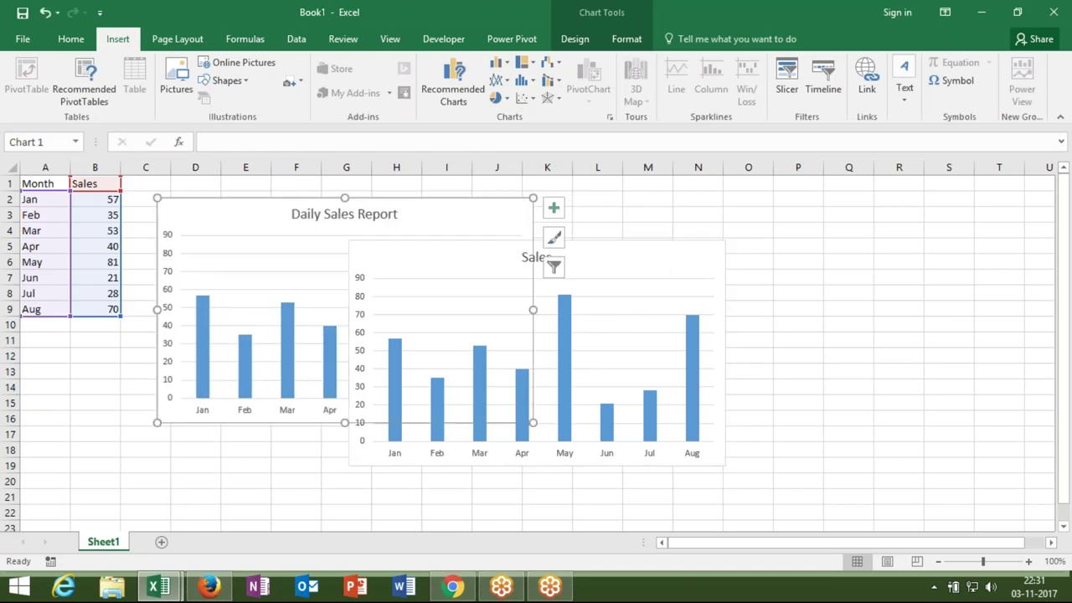
pyautogui.moveTo(609, 272); pyautogui.dragTo(827, 227)
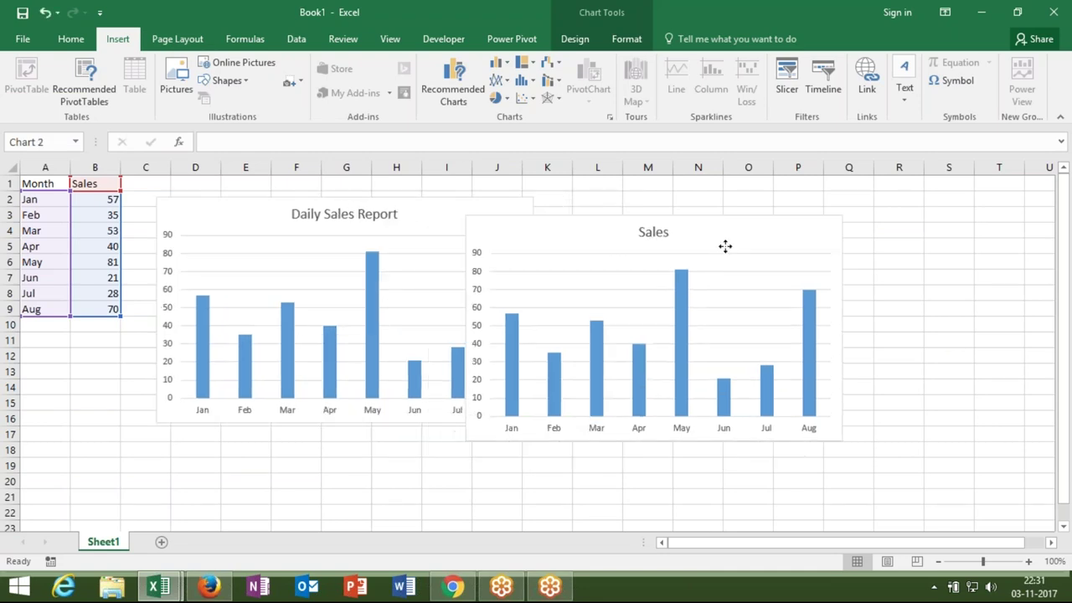
pyautogui.click(387, 215)
pyautogui.doubleClick(377, 214)
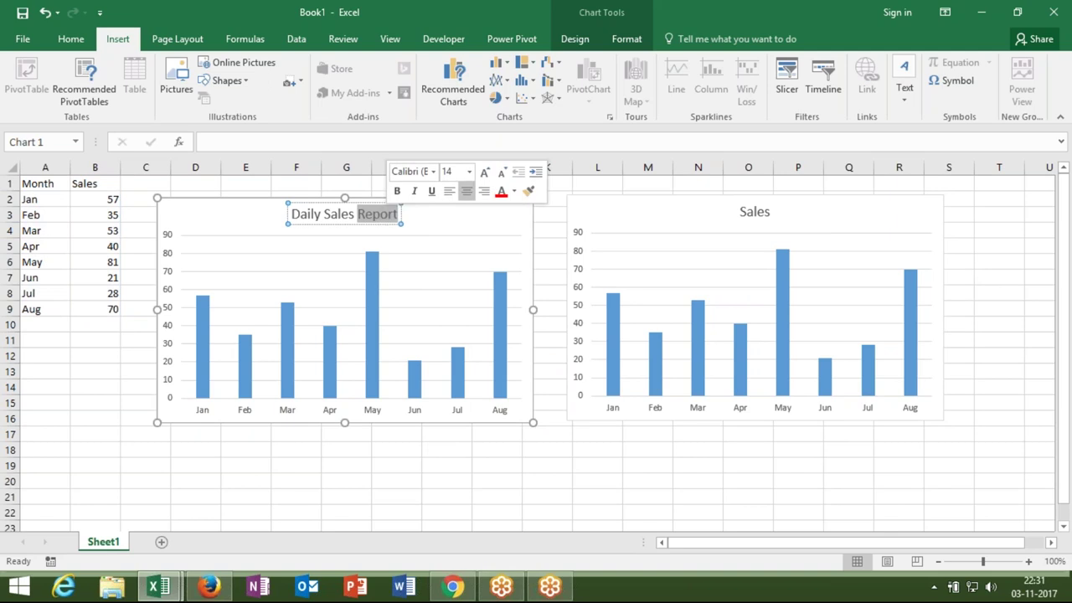
pyautogui.press('BackSpace')
pyautogui.press('BackSpace')
pyautogui.press('BackSpace')
pyautogui.press('BackSpace')
pyautogui.press('BackSpace')
pyautogui.press('BackSpace')
pyautogui.press('BackSpace')
pyautogui.write('Sales')
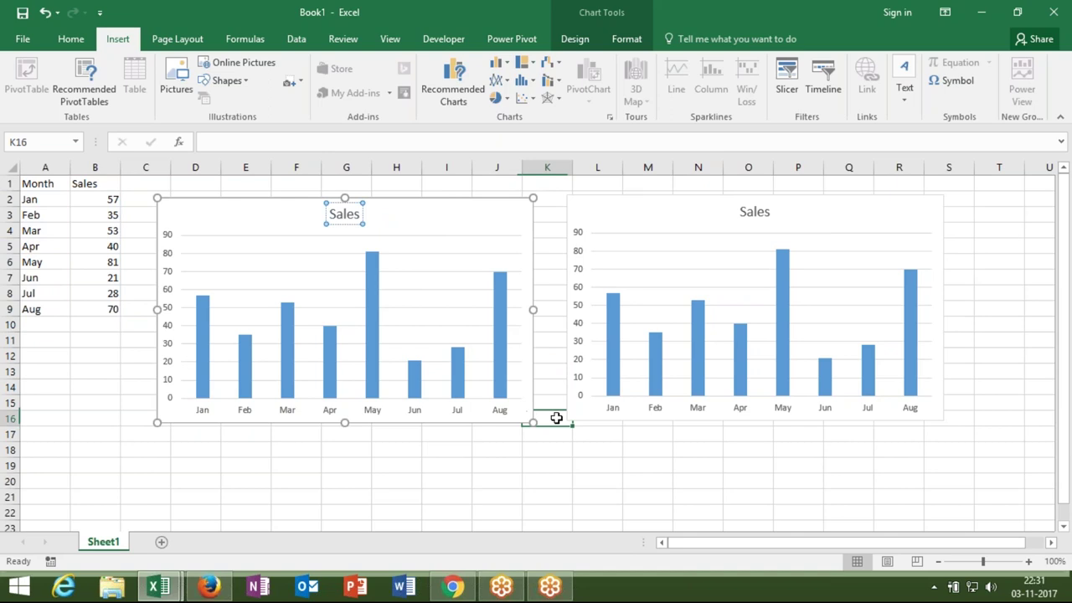
pyautogui.click(553, 417)
# Step: Run rr_1 so the first chart is titled Daily Sales Report again
pyautogui.hotkey('alt', 'F11')
pyautogui.click(387, 228)
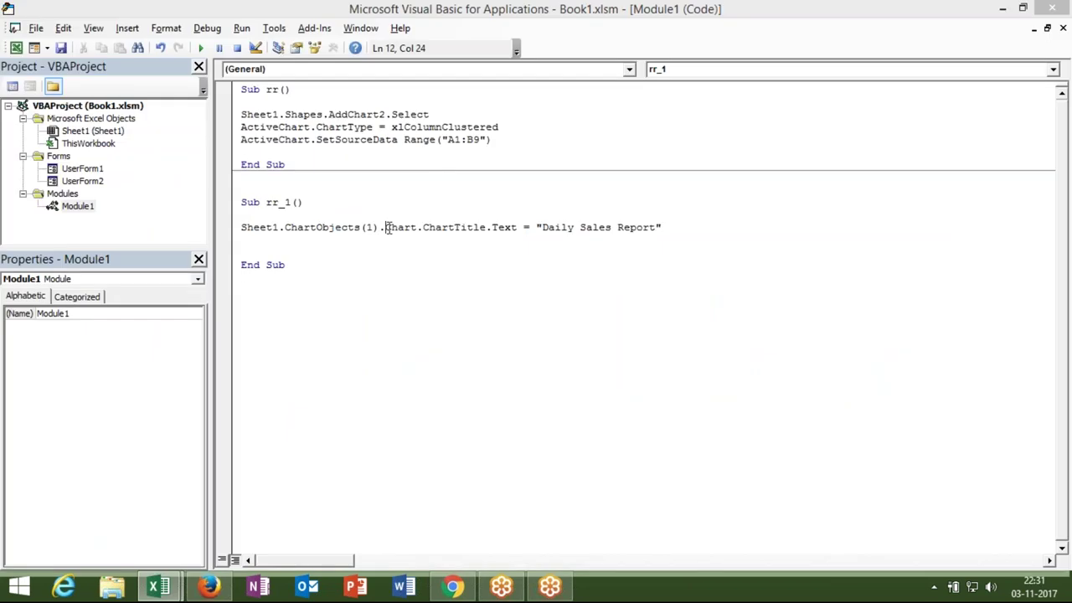
pyautogui.hotkey('alt', 'F11')
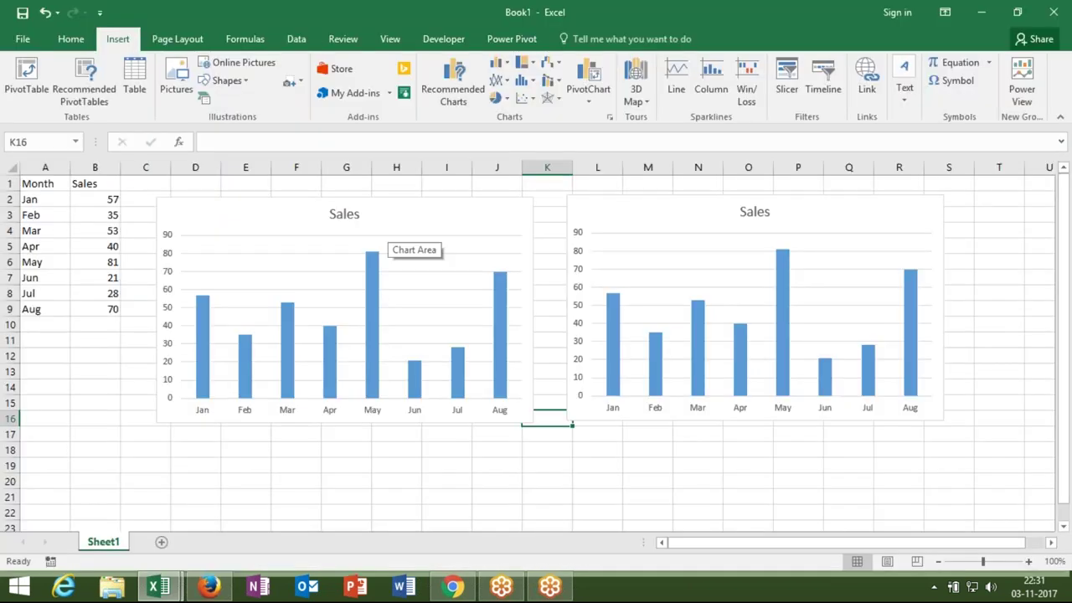
pyautogui.hotkey('alt', 'F11')
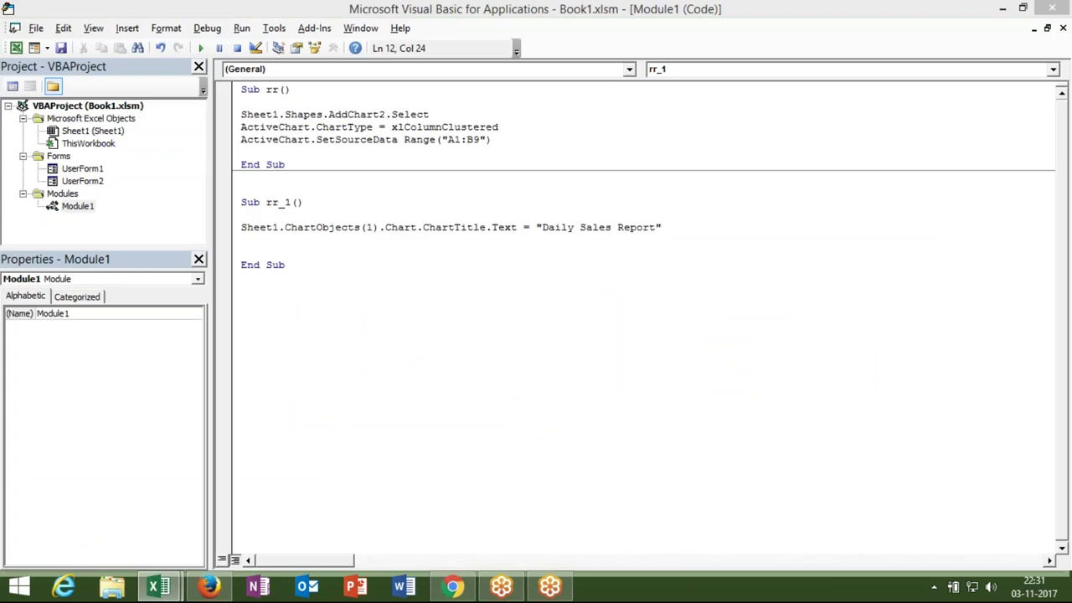
pyautogui.click(202, 48)
pyautogui.hotkey('alt', 'F11')
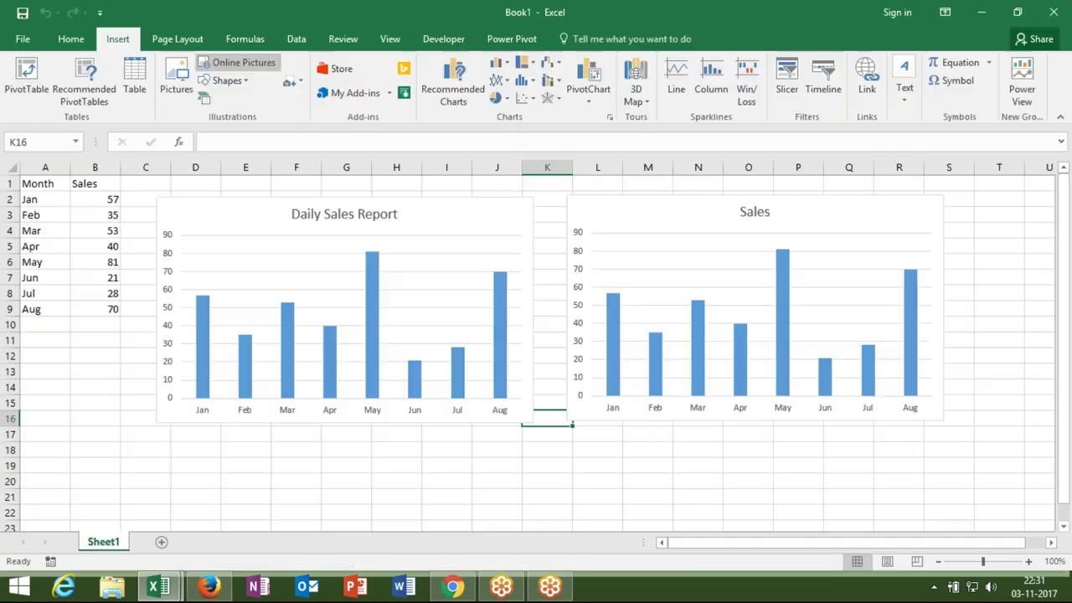
# Step: Point rr_1 at ChartObjects(2) and run it to retitle the second chart
pyautogui.hotkey('alt', 'F11')
pyautogui.click(371, 227)
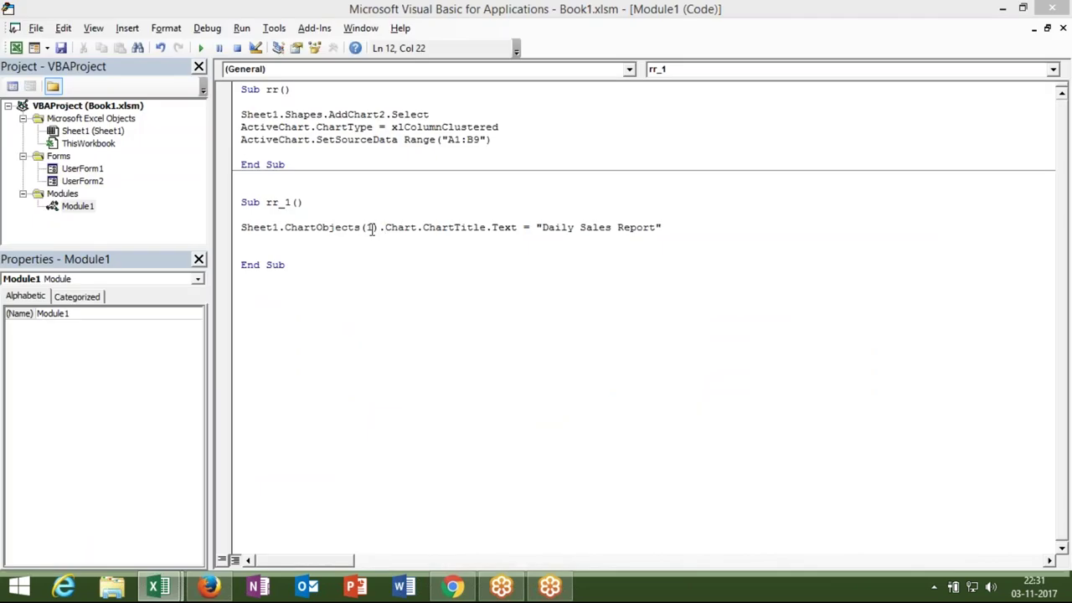
pyautogui.press('BackSpace')
pyautogui.write('2')
pyautogui.click(371, 241)
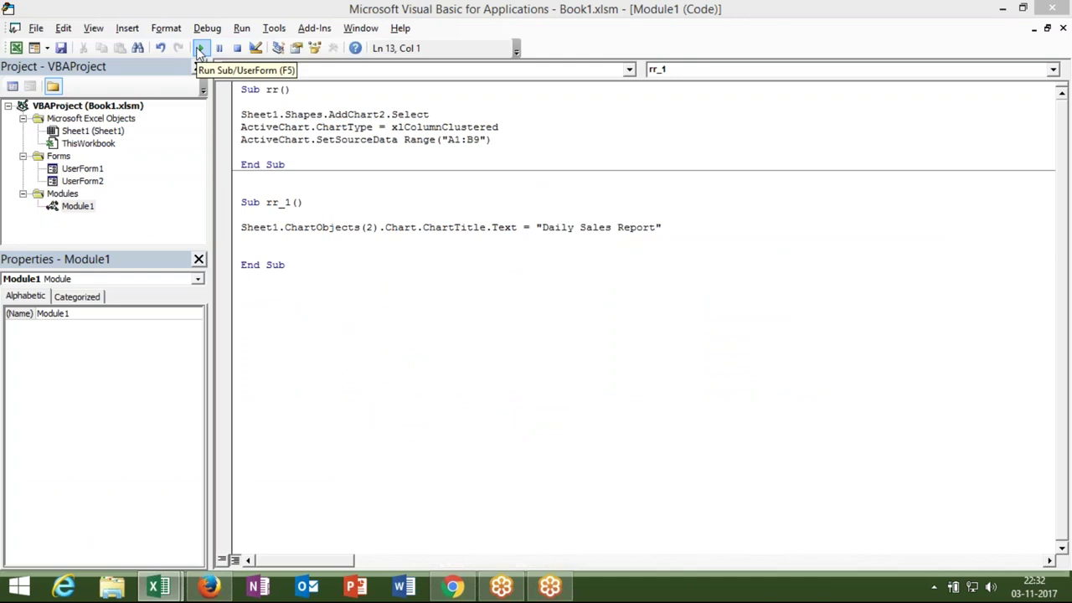
pyautogui.click(200, 48)
pyautogui.hotkey('alt', 'F11')
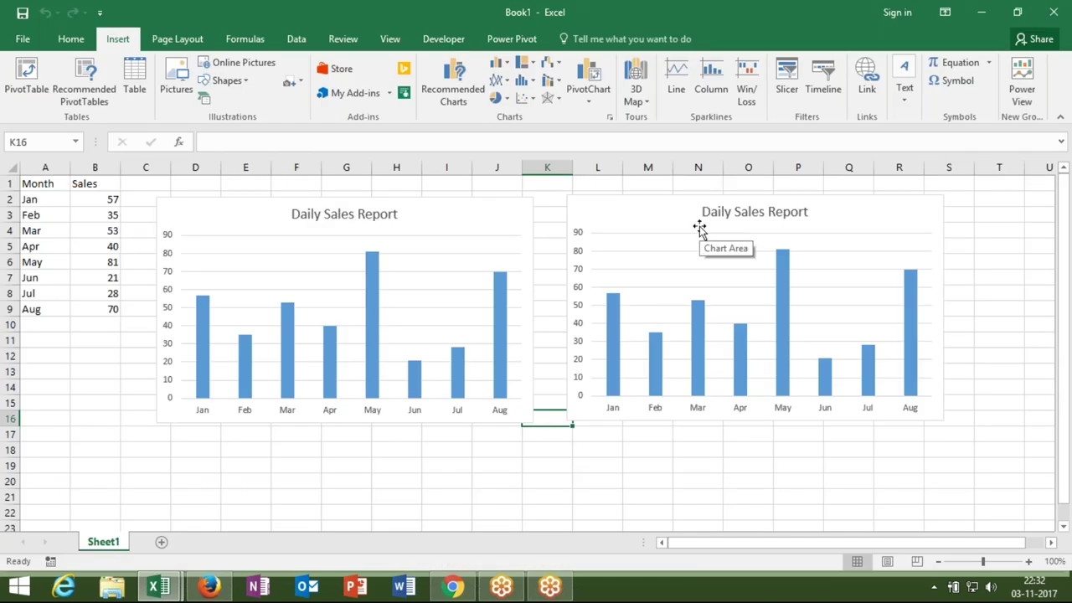
pyautogui.hotkey('alt', 'F11')
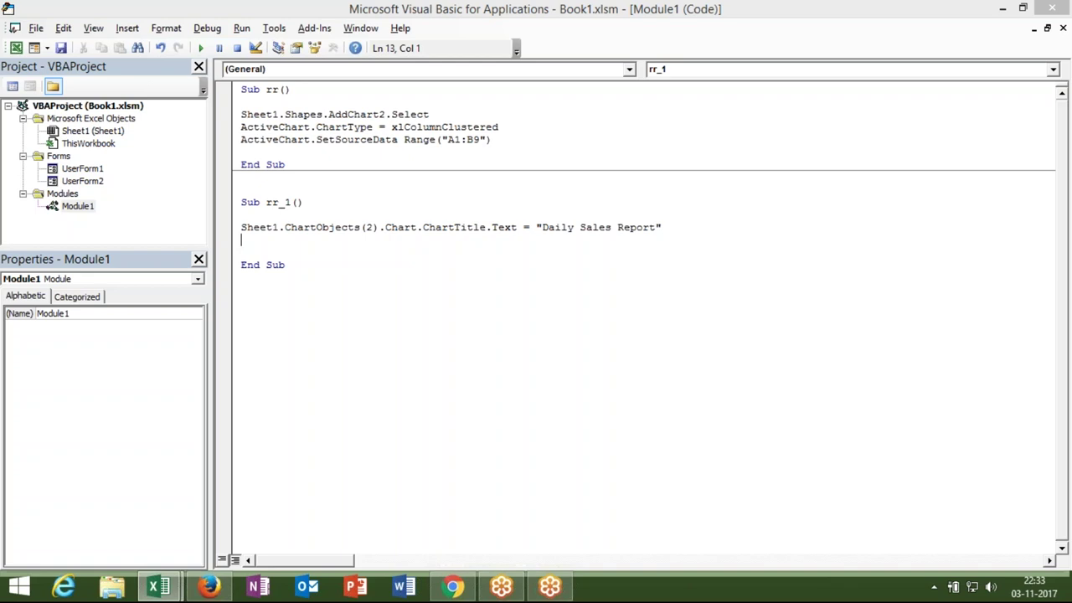
# Step: Place the caret on the empty line below rr_1's End Sub in Module1
pyautogui.click(268, 277)
# Step: Create a new Sub rr_2() procedure below rr_1
pyautogui.press('Return')
pyautogui.press('Return')
pyautogui.write('sub rr')
pyautogui.write('_2')
pyautogui.write('()')
pyautogui.press('Return')
pyautogui.press('Return')
pyautogui.press('Return')
pyautogui.press('Return')
pyautogui.press('Up')
pyautogui.click(242, 328)
# Step: Declare mc As Chart and r As Range inside rr_2
pyautogui.write('dim ')
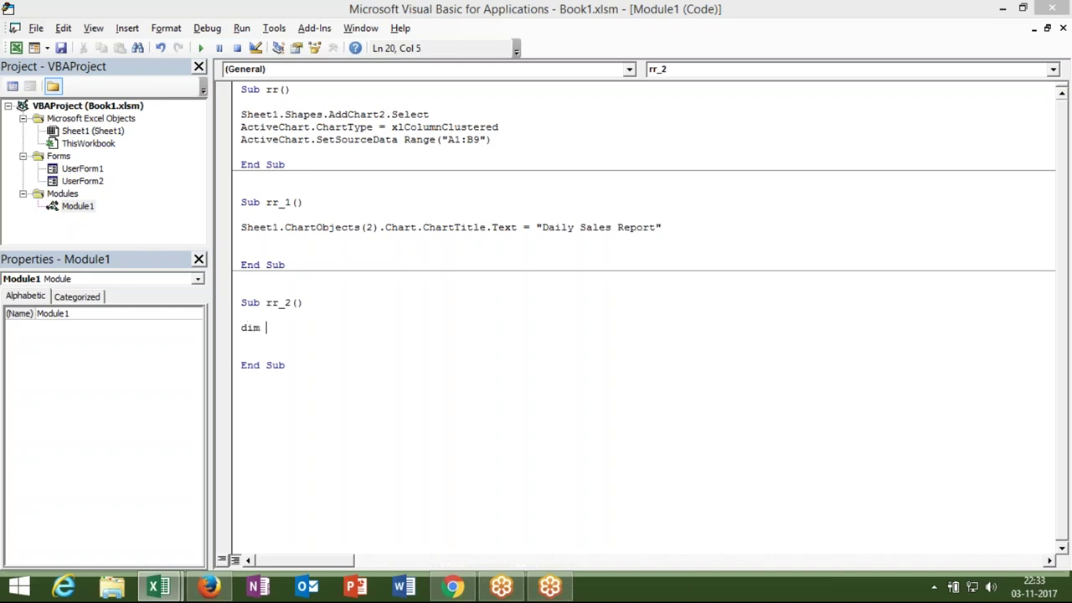
pyautogui.write('mc')
pyautogui.write(' as ch')
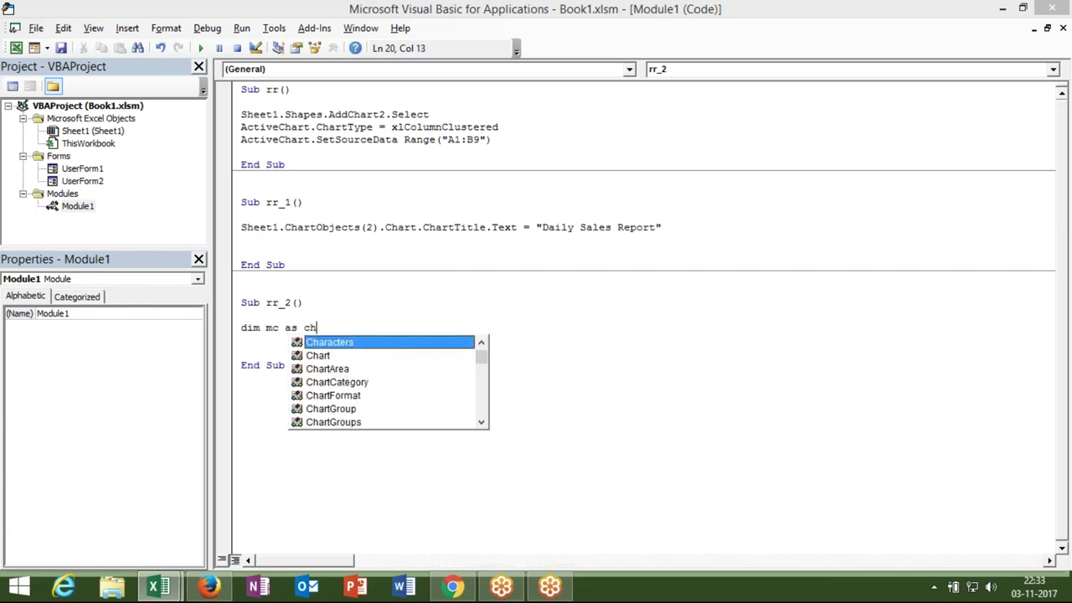
pyautogui.press('Down')
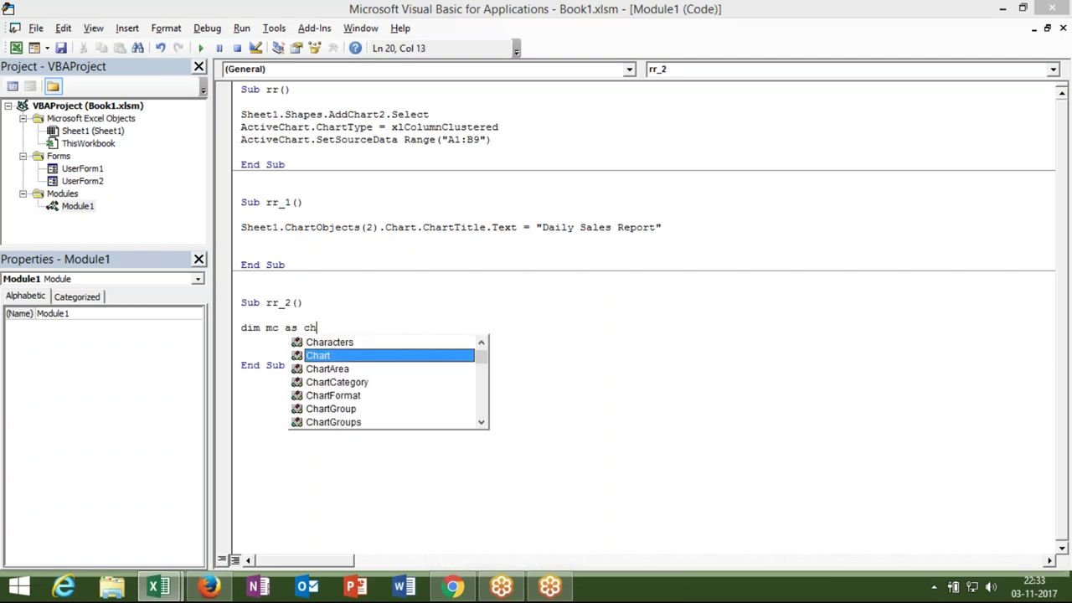
pyautogui.press('Tab')
pyautogui.press('Return')
pyautogui.write('dim r ')
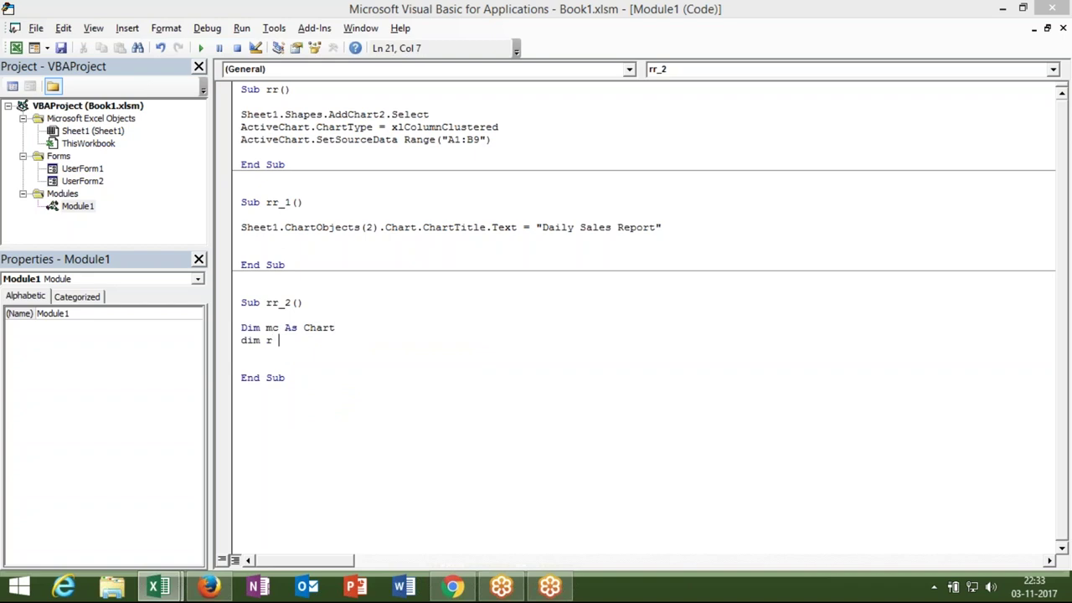
pyautogui.write('as ra')
pyautogui.press('Tab')
pyautogui.press('Return')
pyautogui.press('Return')
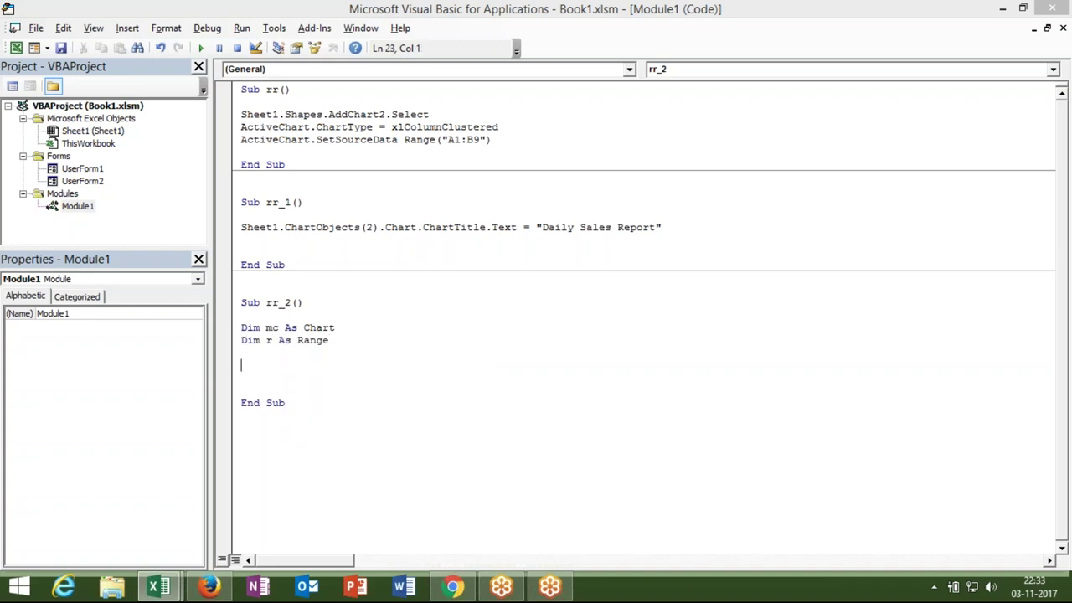
# Step: Set r = Range("A1:b9") and begin the Set mc = Sheet1.Sh line
pyautogui.write('set r =')
pyautogui.hotkey('alt', 'F11')
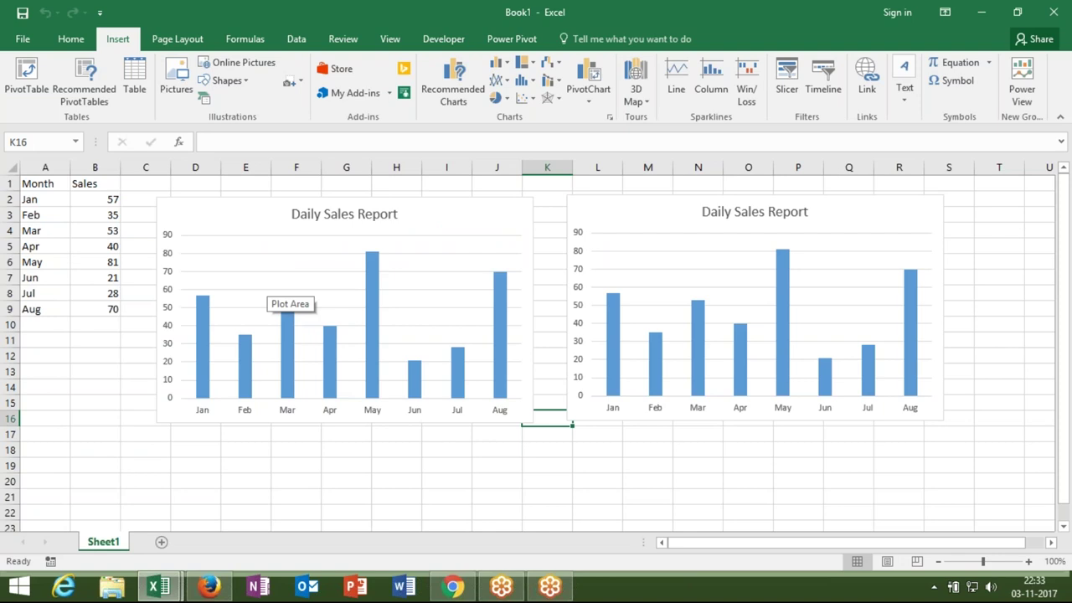
pyautogui.hotkey('alt', 'F11')
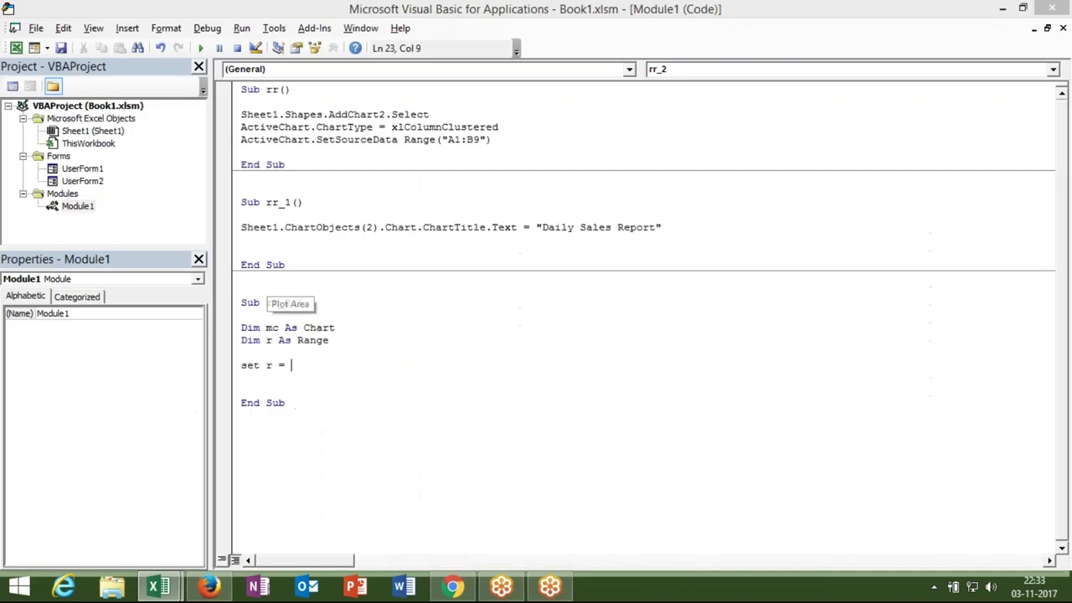
pyautogui.write('range("A1:b1')
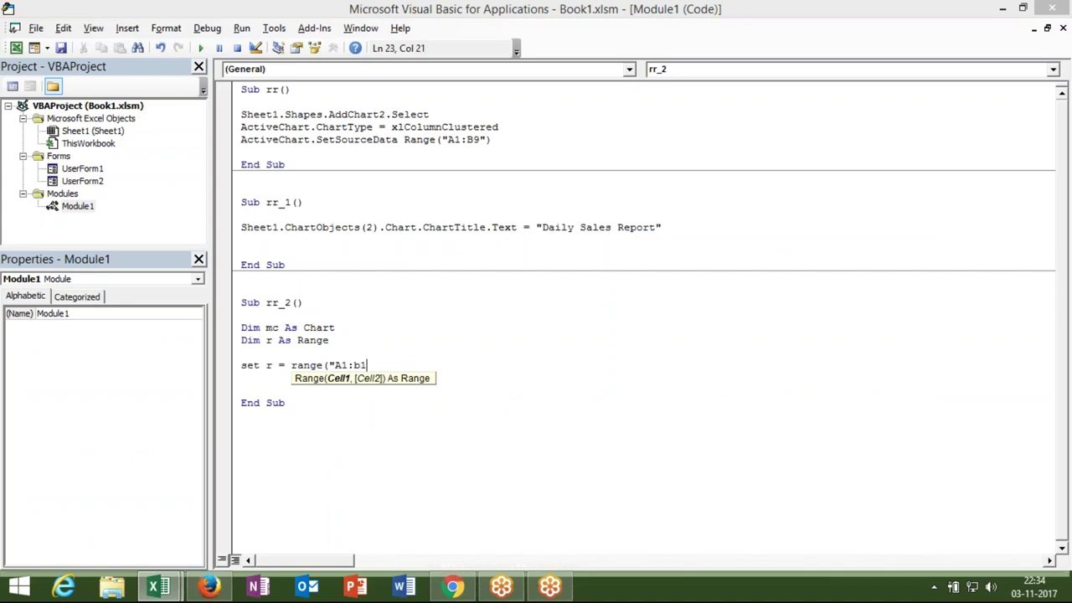
pyautogui.press('BackSpace')
pyautogui.write('9")')
pyautogui.press('Return')
pyautogui.press('Return')
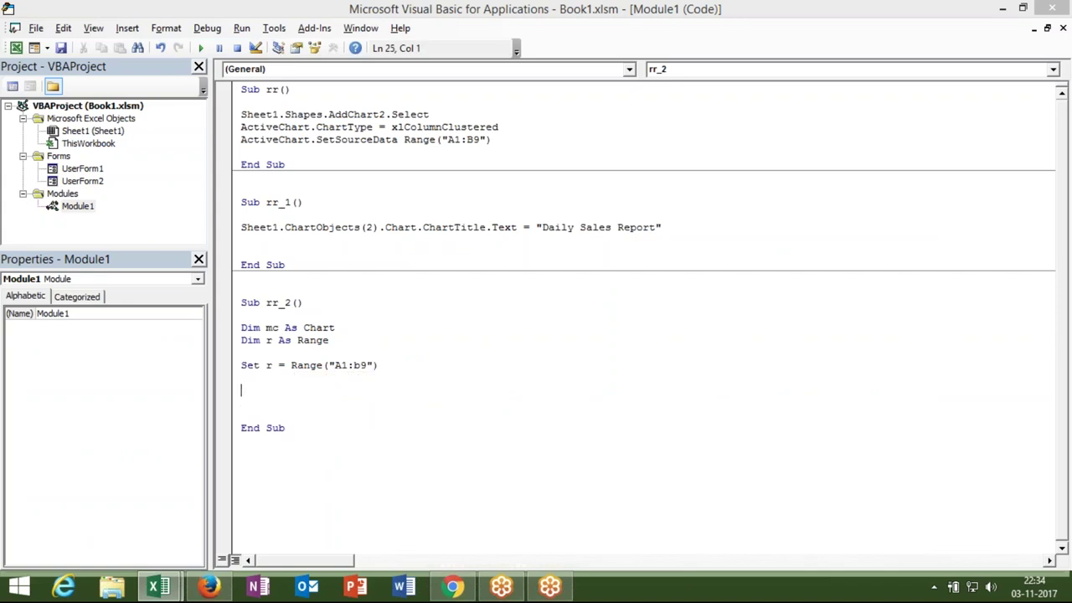
pyautogui.write('set mc ')
pyautogui.write('=')
pyautogui.write('sheet')
pyautogui.write('1.')
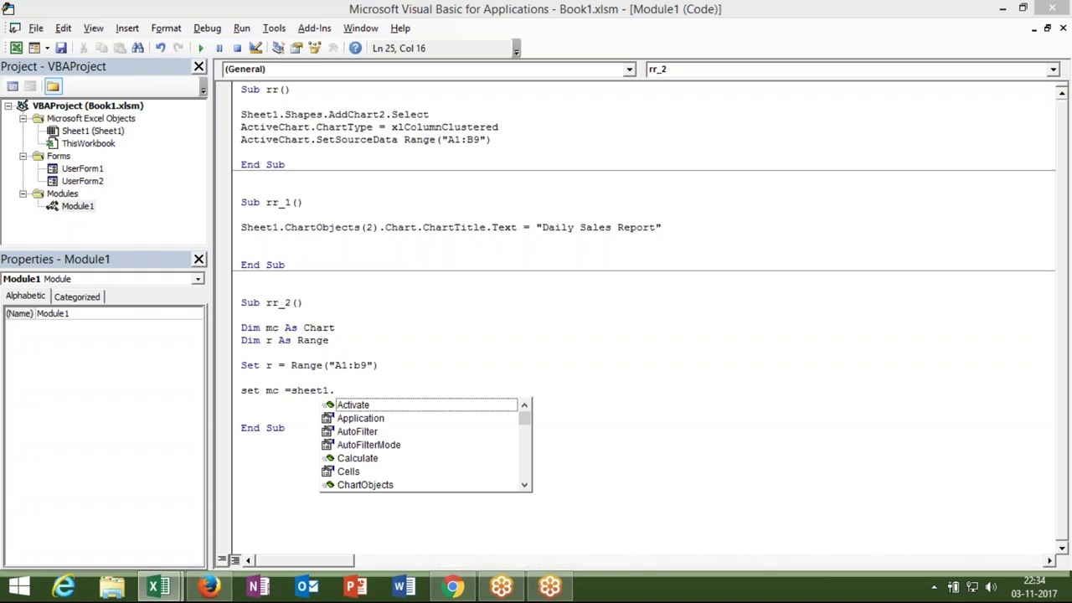
pyautogui.write('sh')
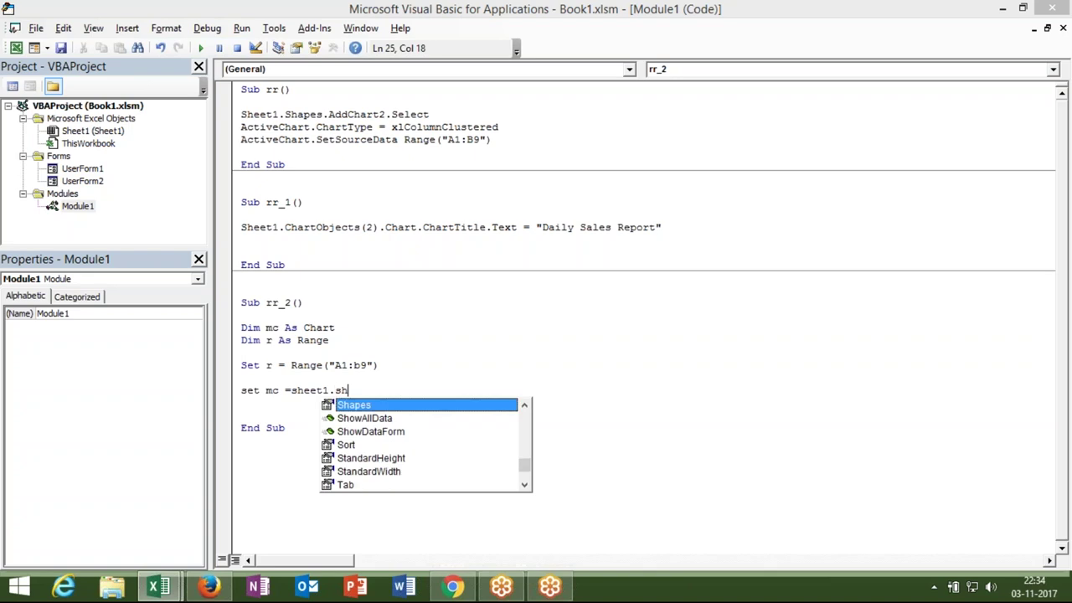
# Step: Complete the line Set mc = Sheet1.Shapes.AddChart2.Chart
pyautogui.press('Tab')
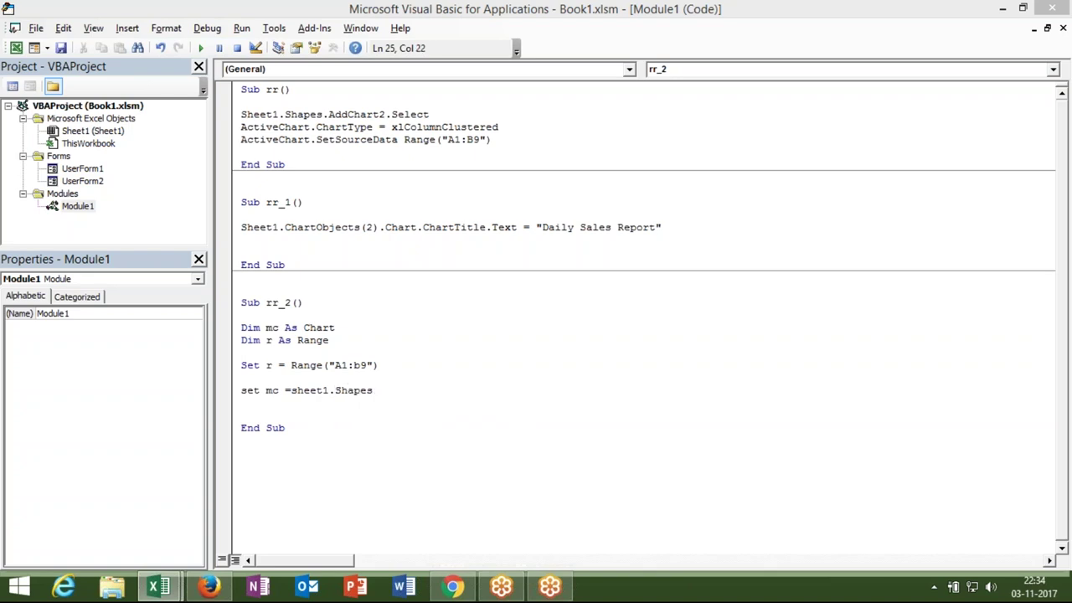
pyautogui.write('.')
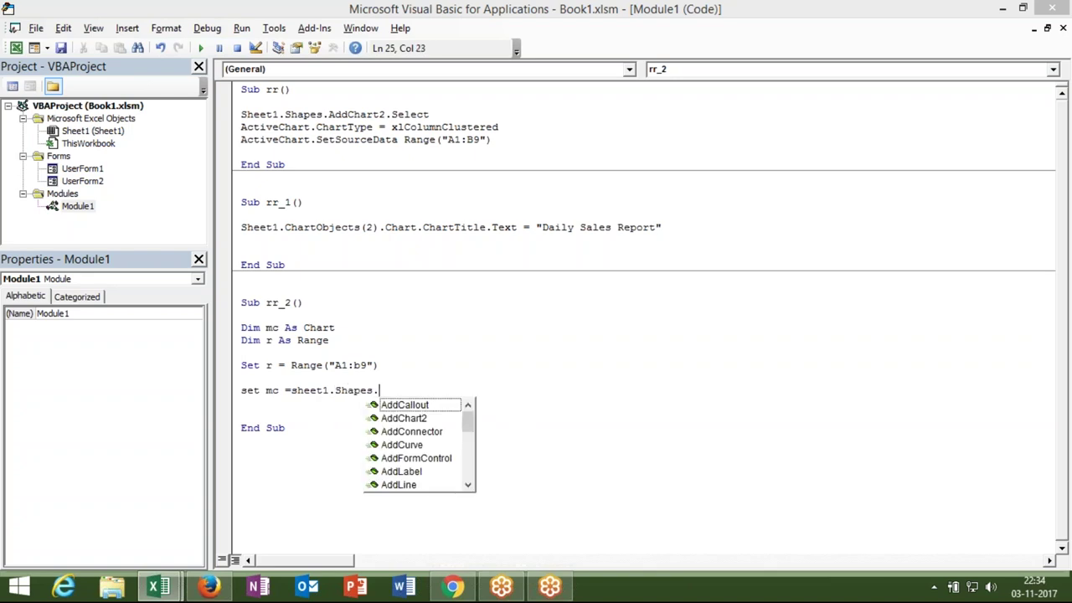
pyautogui.press('Down')
pyautogui.press('Tab')
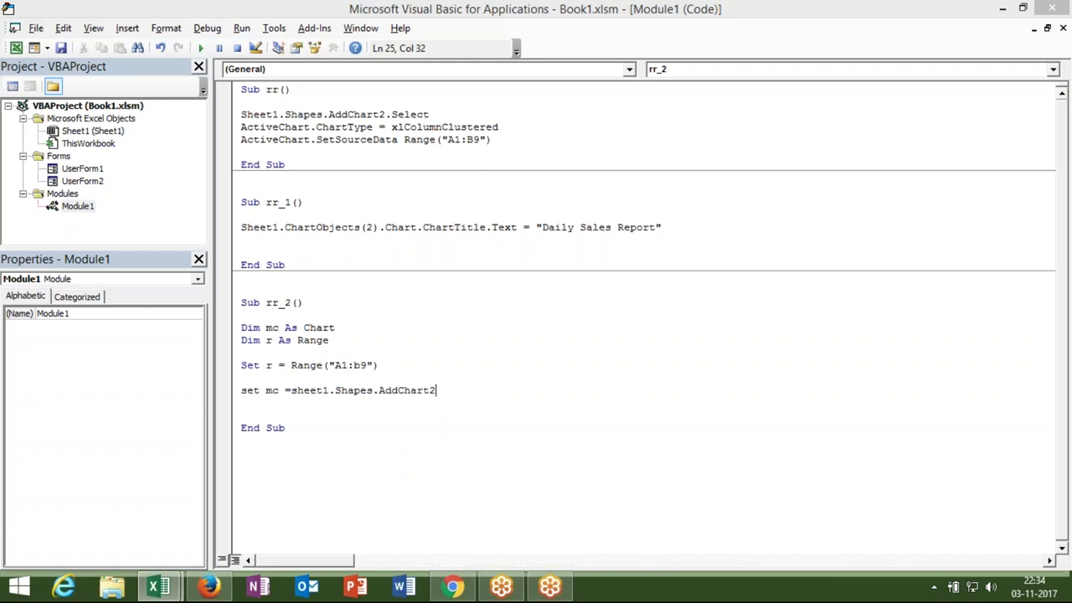
pyautogui.write('.Ch')
pyautogui.press('Tab')
pyautogui.press('Return')
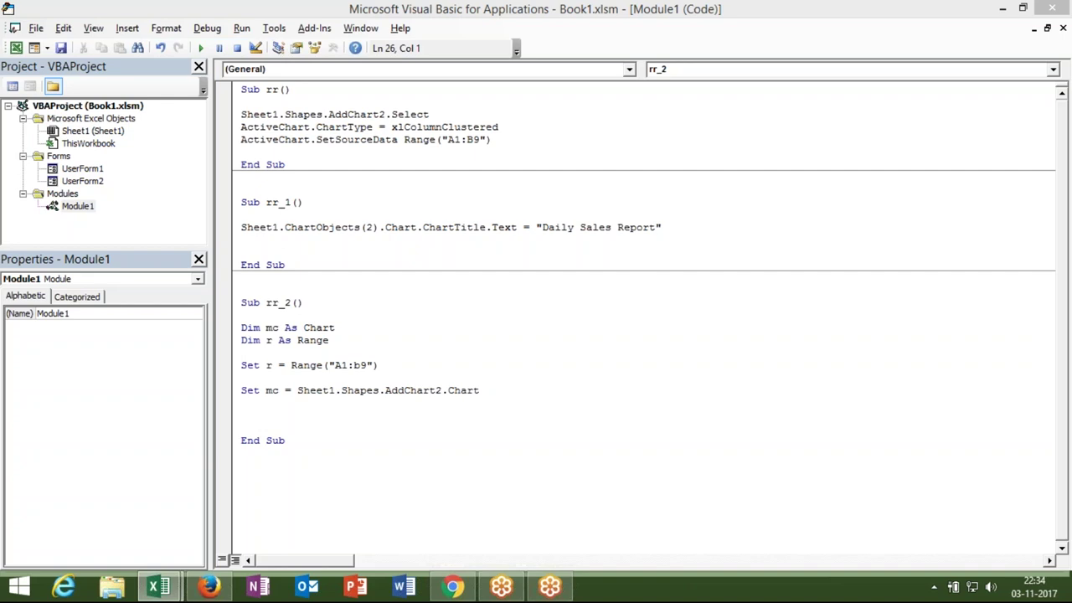
# Step: Add mc.SetSourceData r so the chart uses range r
pyautogui.write('mc')
pyautogui.write('.se')
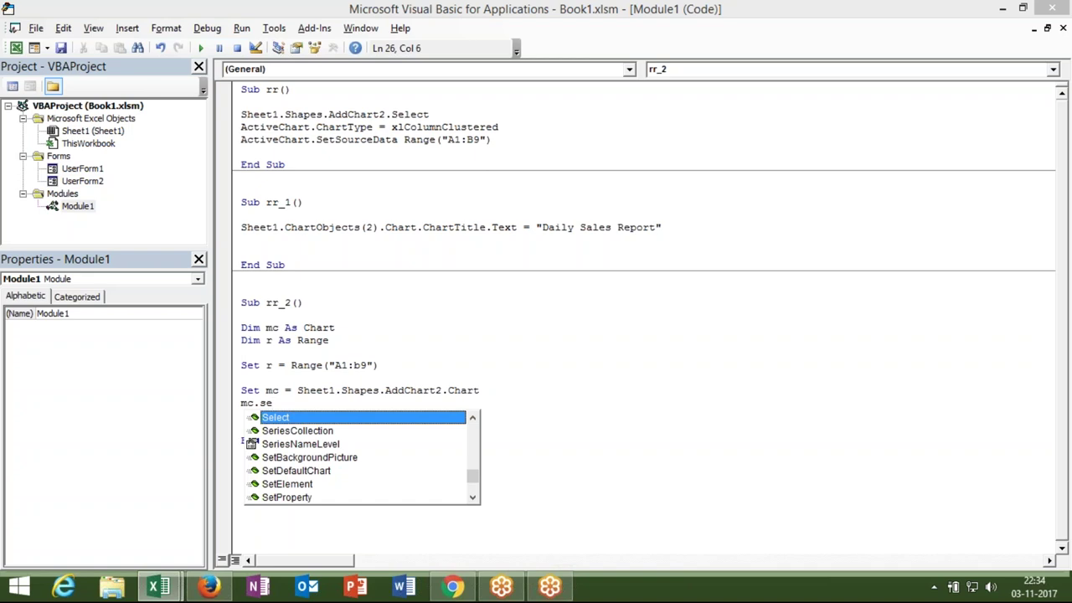
pyautogui.write('s')
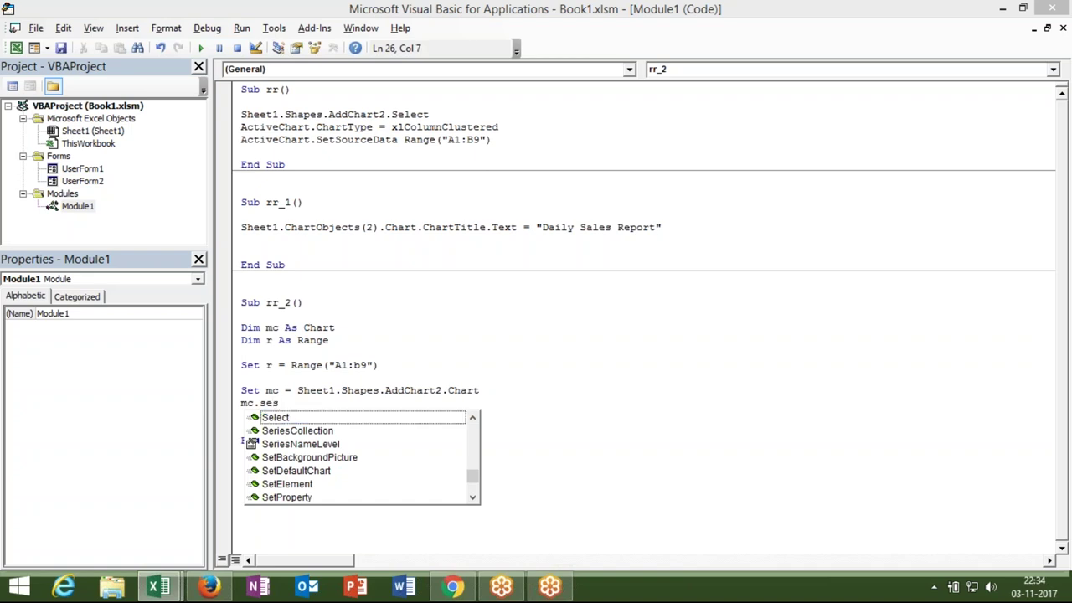
pyautogui.press('BackSpace')
pyautogui.write('t')
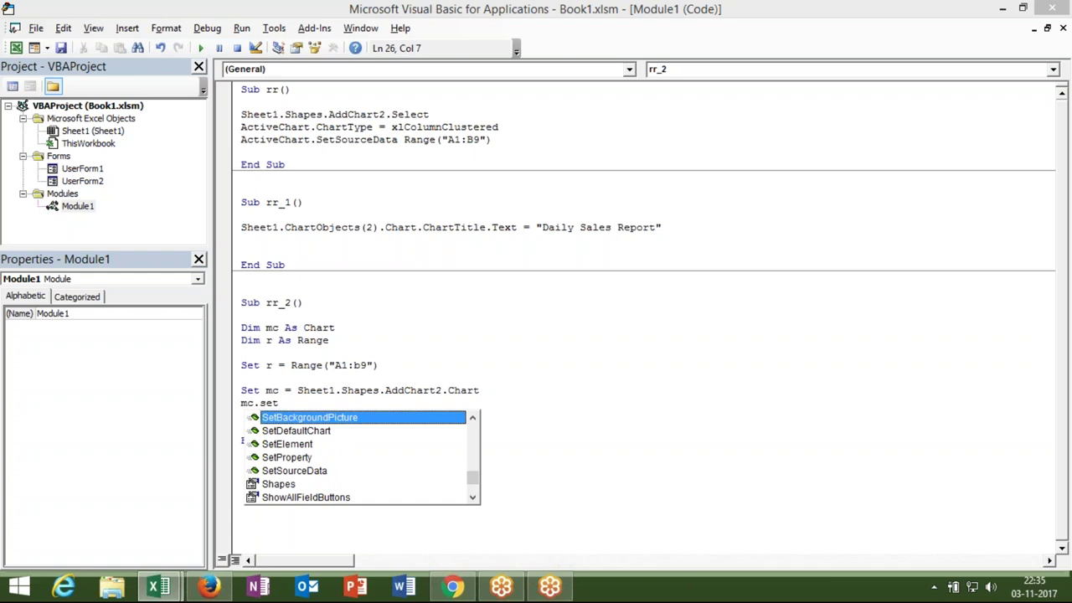
pyautogui.write('s')
pyautogui.press('Tab')
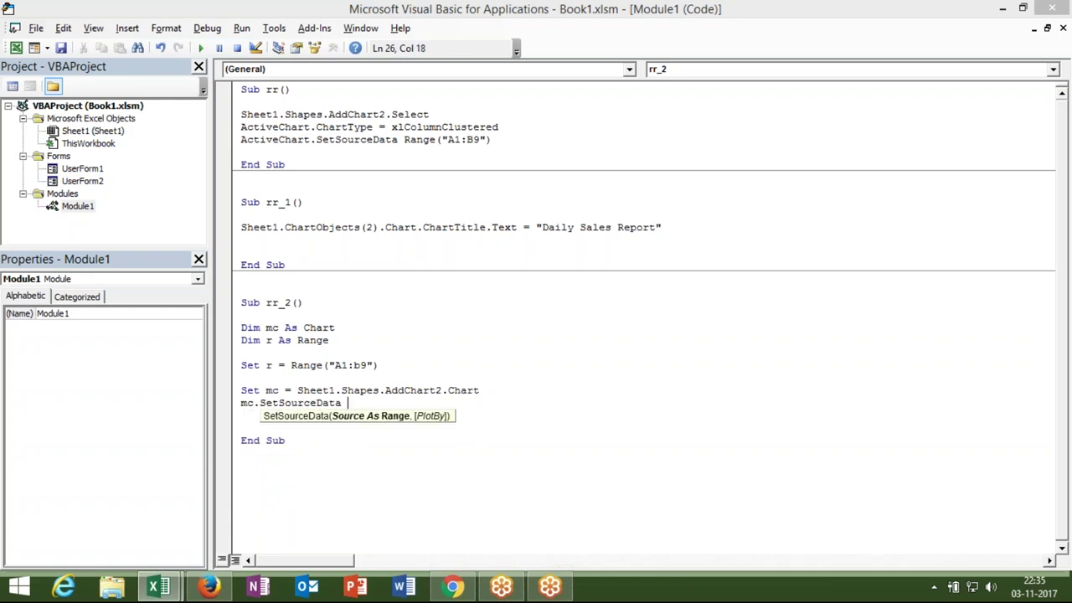
pyautogui.write('r')
pyautogui.click(245, 348)
pyautogui.click(253, 414)
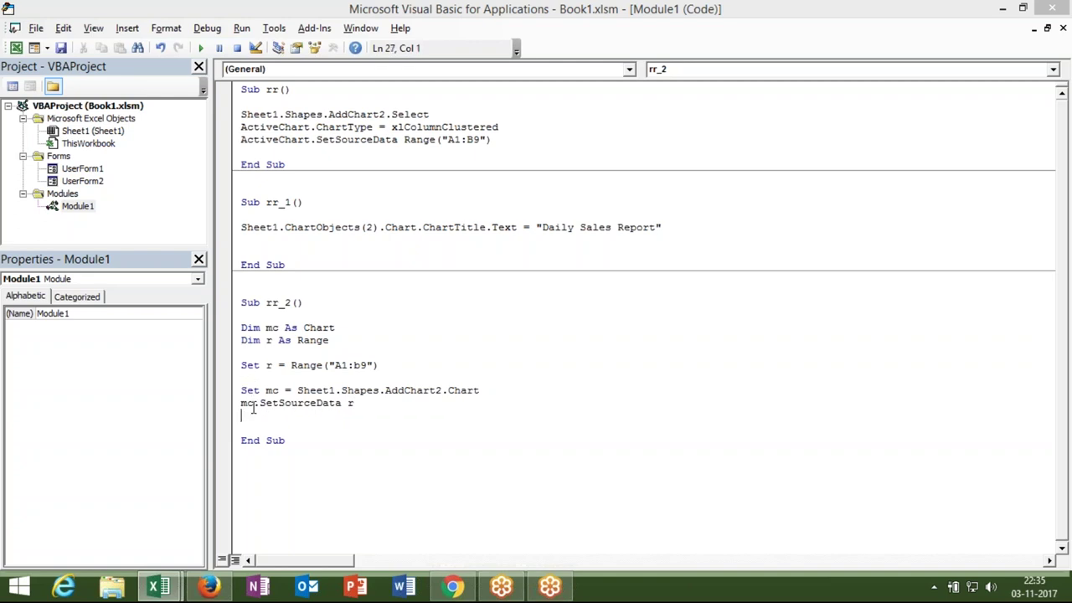
pyautogui.click(253, 405)
pyautogui.click(253, 411)
# Step: Add mc.ChartType = xl3DColumn to rr_2
pyautogui.write('mc.')
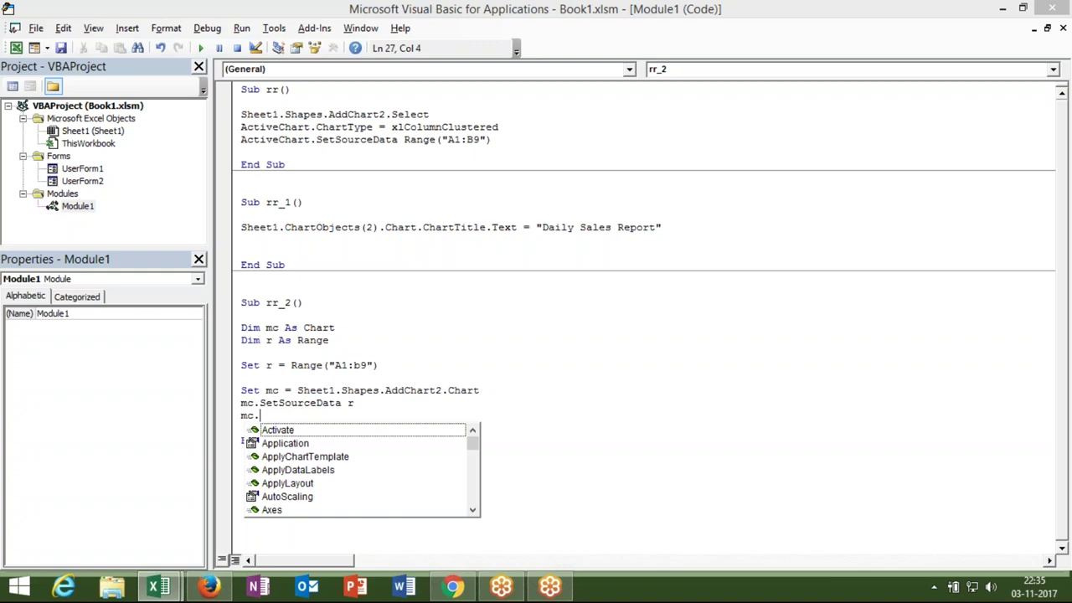
pyautogui.write('ch')
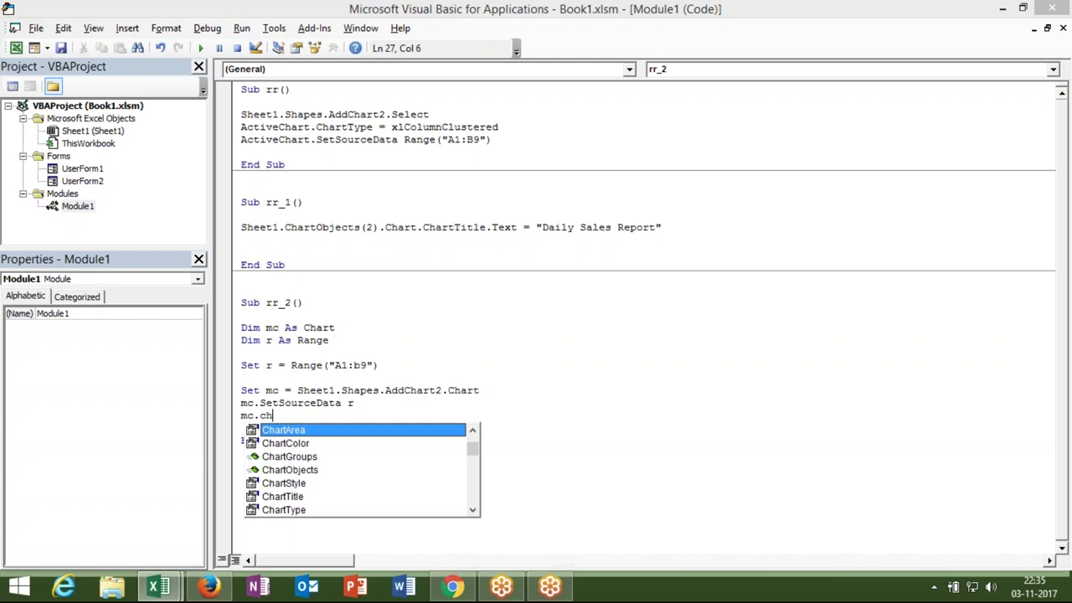
pyautogui.press('Down')
pyautogui.press('Down')
pyautogui.press('Down')
pyautogui.press('Down')
pyautogui.press('Down')
pyautogui.press('Down')
pyautogui.press('Tab')
pyautogui.write('=')
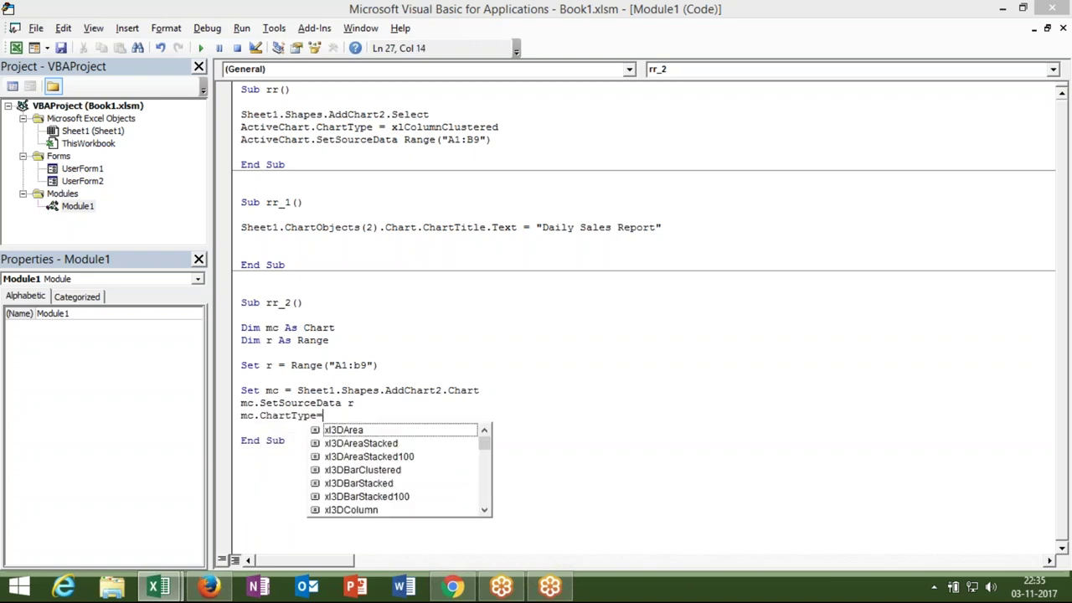
pyautogui.press('Down')
pyautogui.press('Down')
pyautogui.press('Down')
pyautogui.press('Down')
pyautogui.press('Down')
pyautogui.press('Down')
pyautogui.press('Down')
pyautogui.press('Up')
pyautogui.press('Up')
pyautogui.press('Up')
pyautogui.press('Up')
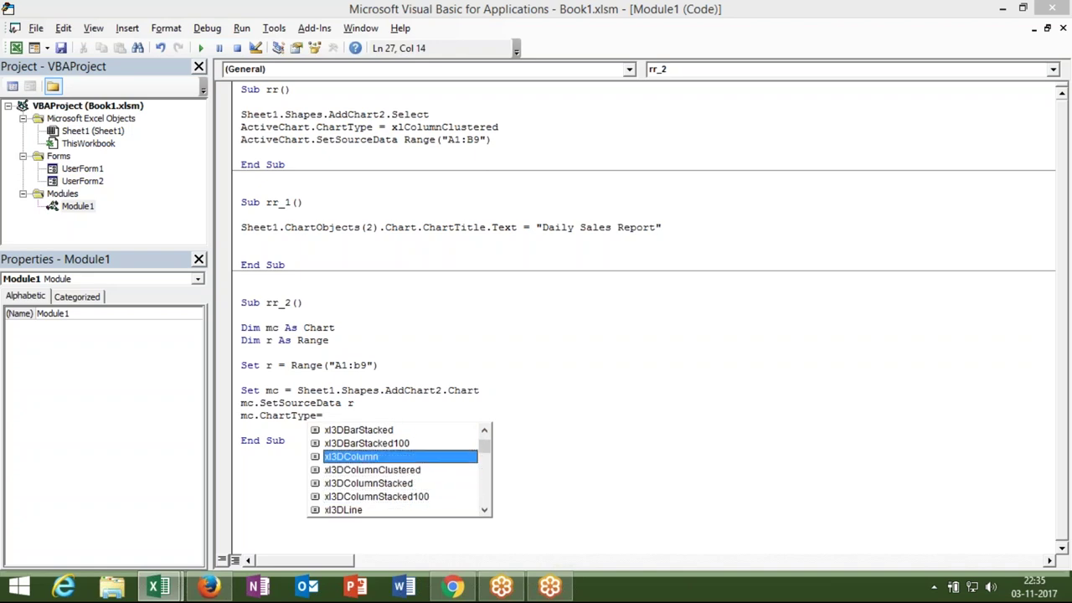
pyautogui.press('Tab')
pyautogui.press('Return')
# Step: Add mc.ChartTitle = "Daily Sales" as the chart title line
pyautogui.write('mc.ch')
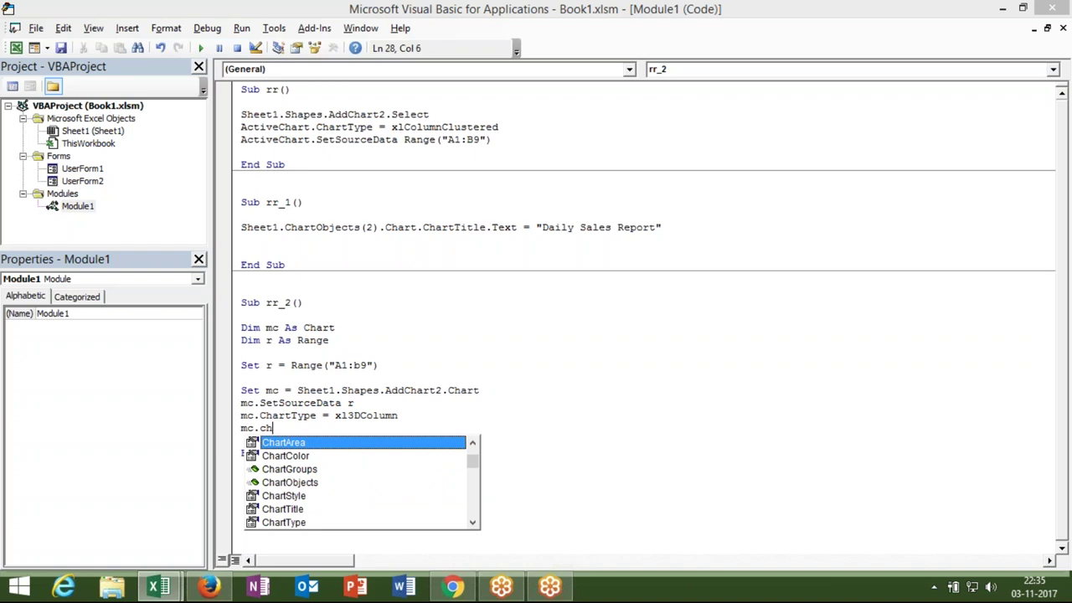
pyautogui.press('Down')
pyautogui.press('Down')
pyautogui.press('Down')
pyautogui.press('Down')
pyautogui.press('Tab')
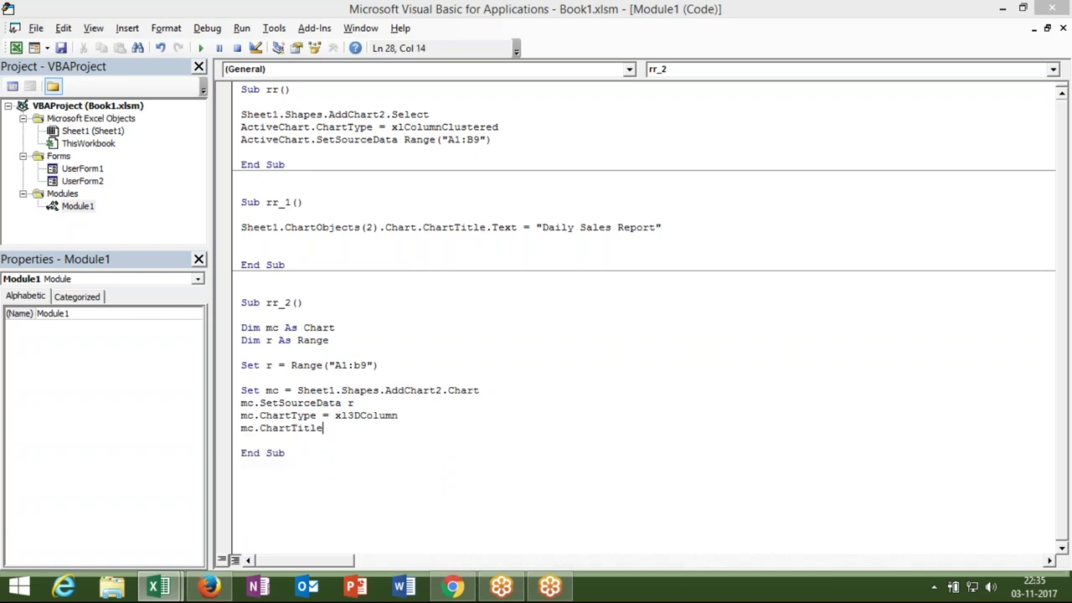
pyautogui.write('="')
pyautogui.write('Daily ')
pyautogui.write('Sales"')
pyautogui.press('Return')
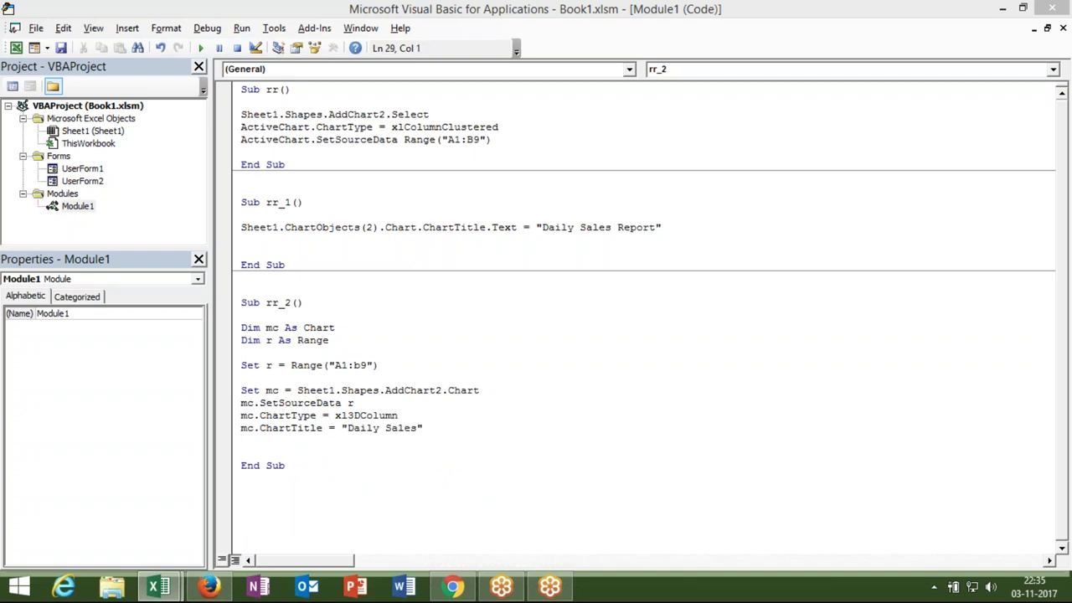
# Step: Start a mc.ChartStyle = line, then bring the Excel workbook forward
pyautogui.write('.mc')
pyautogui.press('BackSpace')
pyautogui.press('BackSpace')
pyautogui.press('BackSpace')
pyautogui.write('mc')
pyautogui.write('.ch')
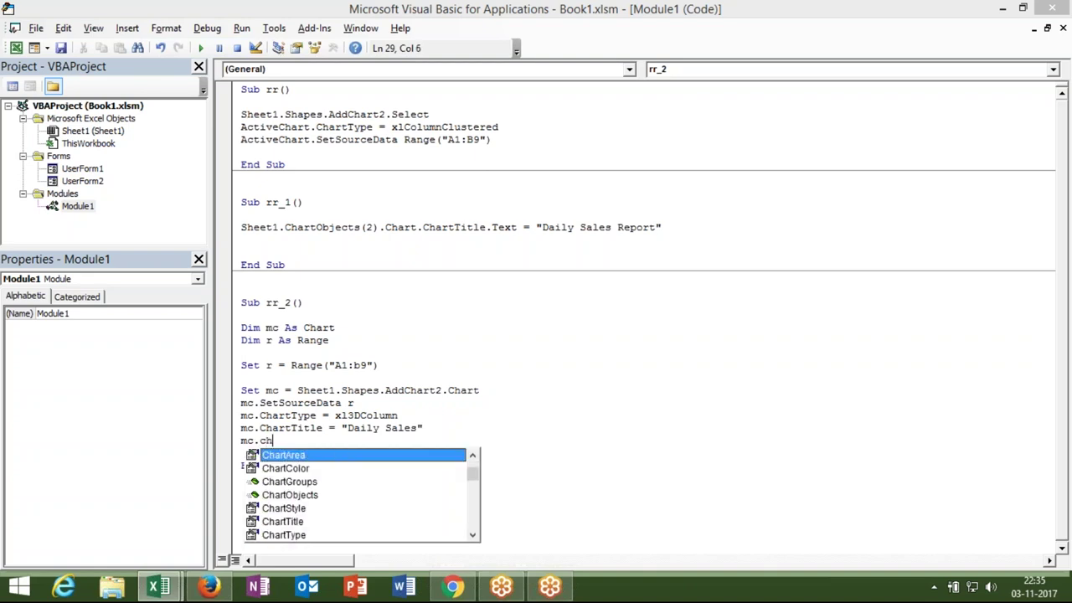
pyautogui.press('Left')
pyautogui.press('Down')
pyautogui.press('Down')
pyautogui.press('Down')
pyautogui.press('Down')
pyautogui.press('Tab')
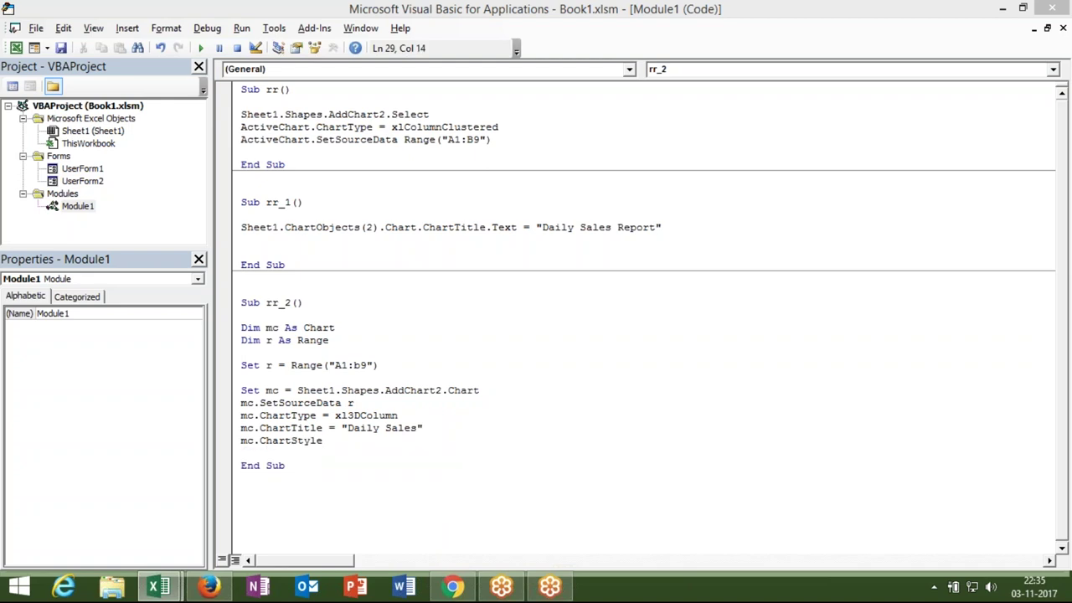
pyautogui.write('=')
pyautogui.press('BackSpace')
pyautogui.write('=')
pyautogui.hotkey('alt', 'F11')
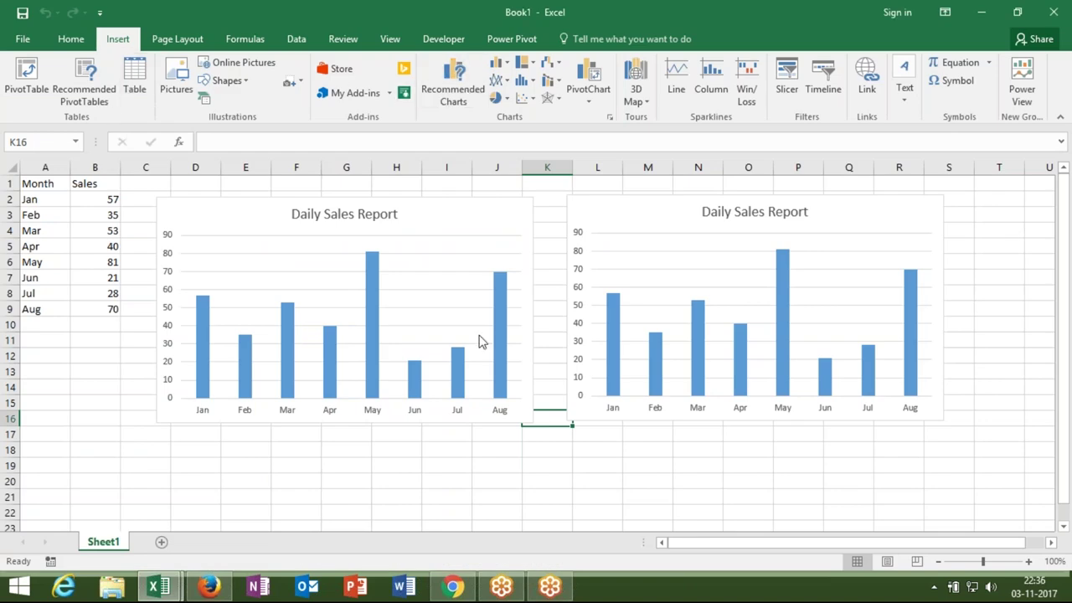
# Step: Preview Style 13 on the left chart, then finish rr_2 with mc.ChartStyle = 13
pyautogui.click(477, 229)
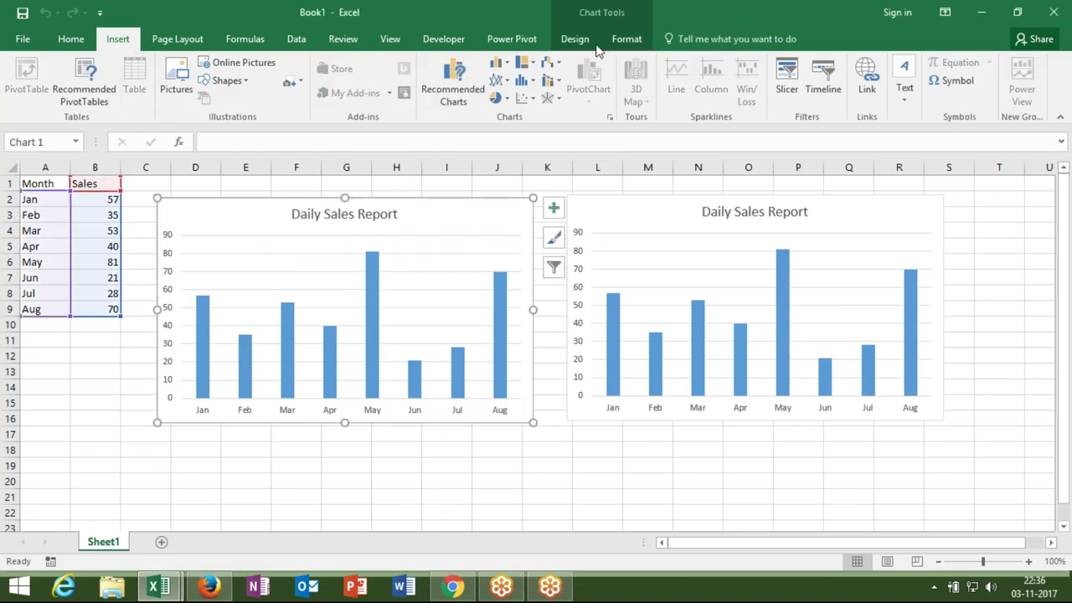
pyautogui.click(586, 41)
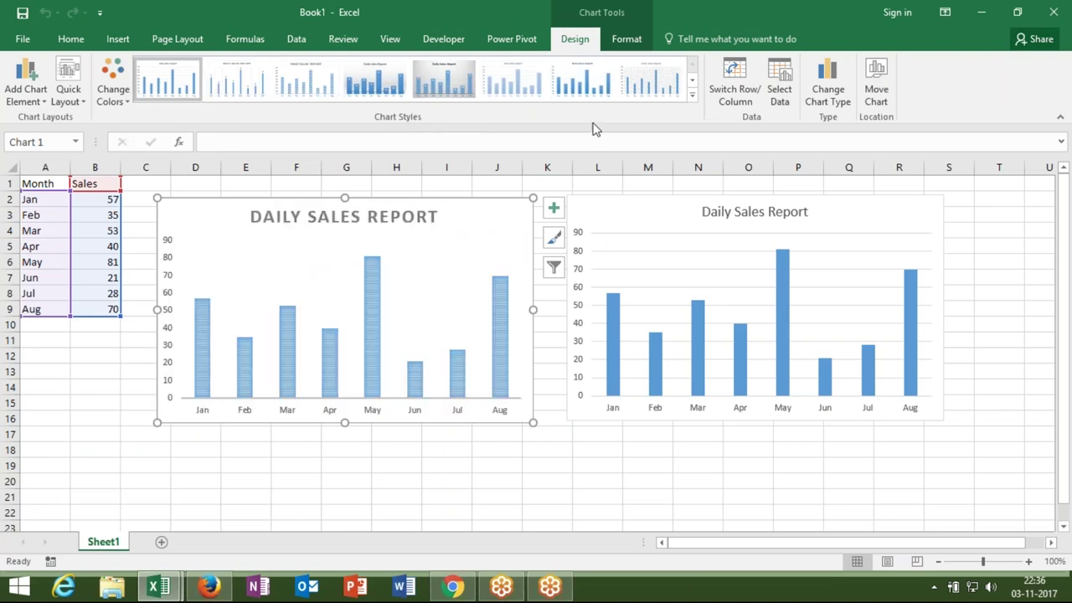
pyautogui.click(692, 94)
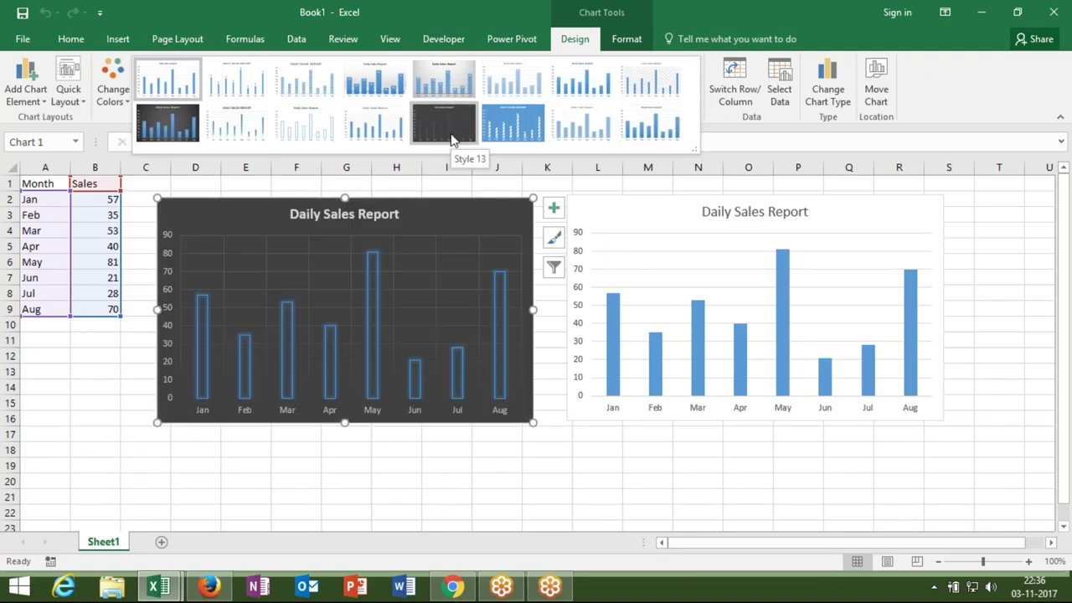
pyautogui.click(450, 138)
pyautogui.hotkey('alt', 'F11')
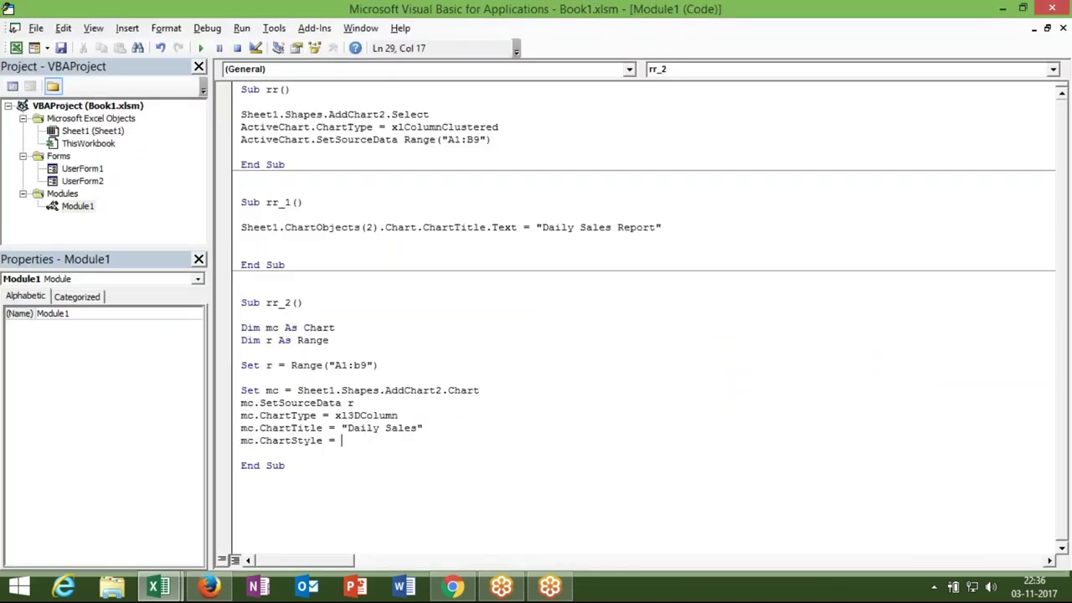
pyautogui.write('13')
pyautogui.click(241, 452)
# Step: Delete the left Daily Sales Report chart and select the remaining old chart
pyautogui.hotkey('alt', 'F11')
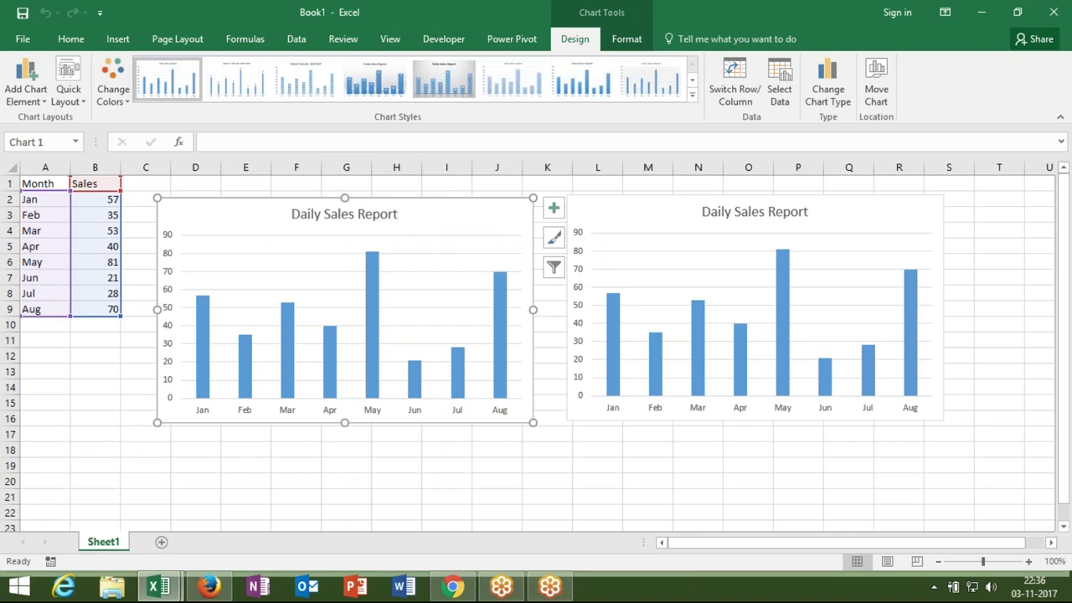
pyautogui.press('Delete')
pyautogui.click(616, 189)
# Step: Delete the last old chart, run rr_2, and debug the resulting error 438
pyautogui.press('Delete')
pyautogui.hotkey('alt', 'F11')
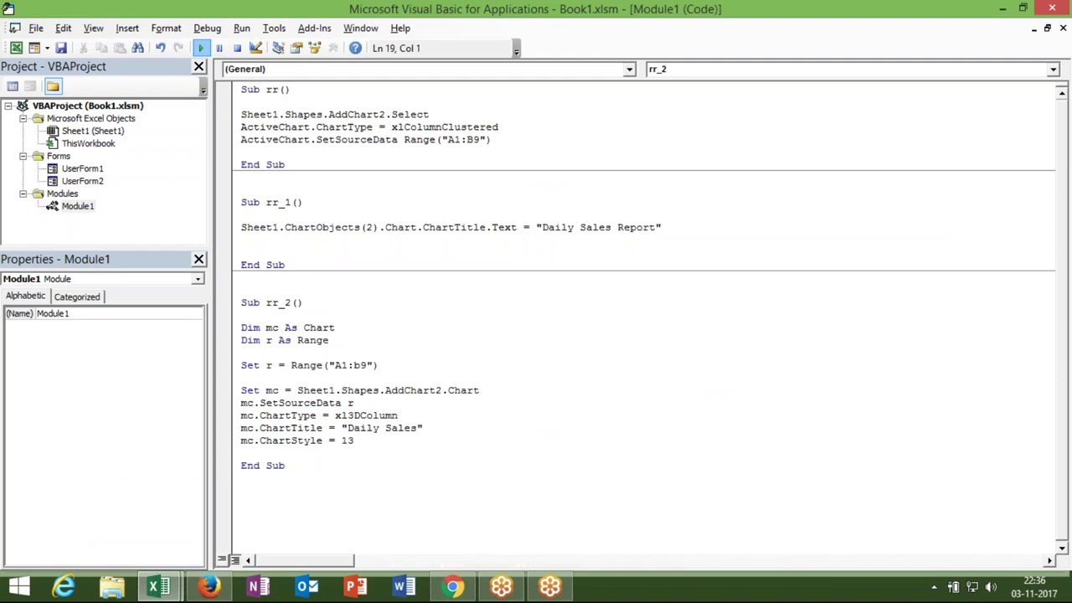
pyautogui.click(201, 48)
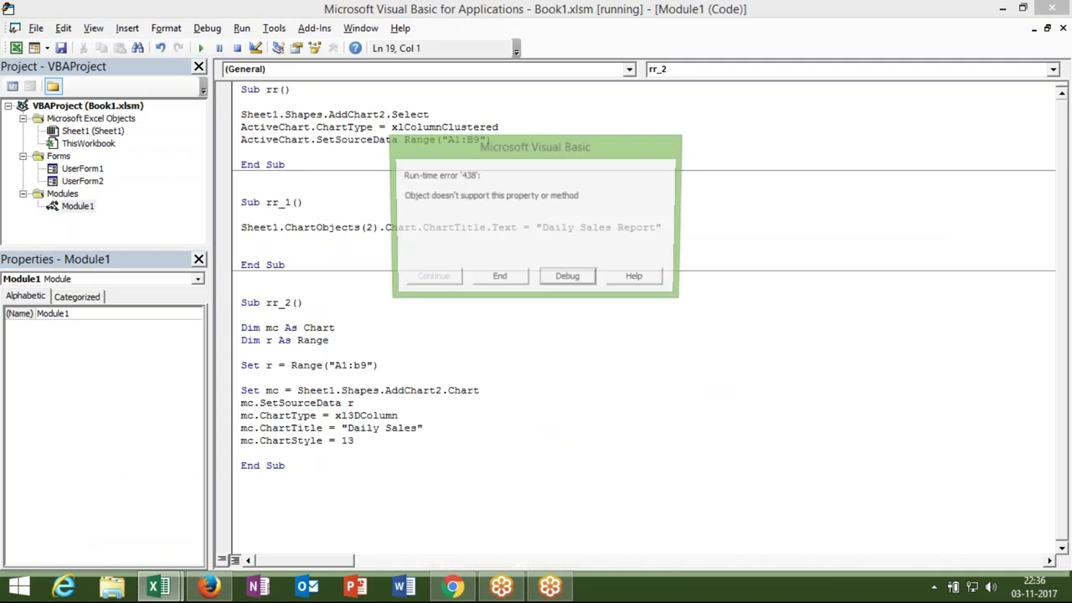
pyautogui.click(577, 278)
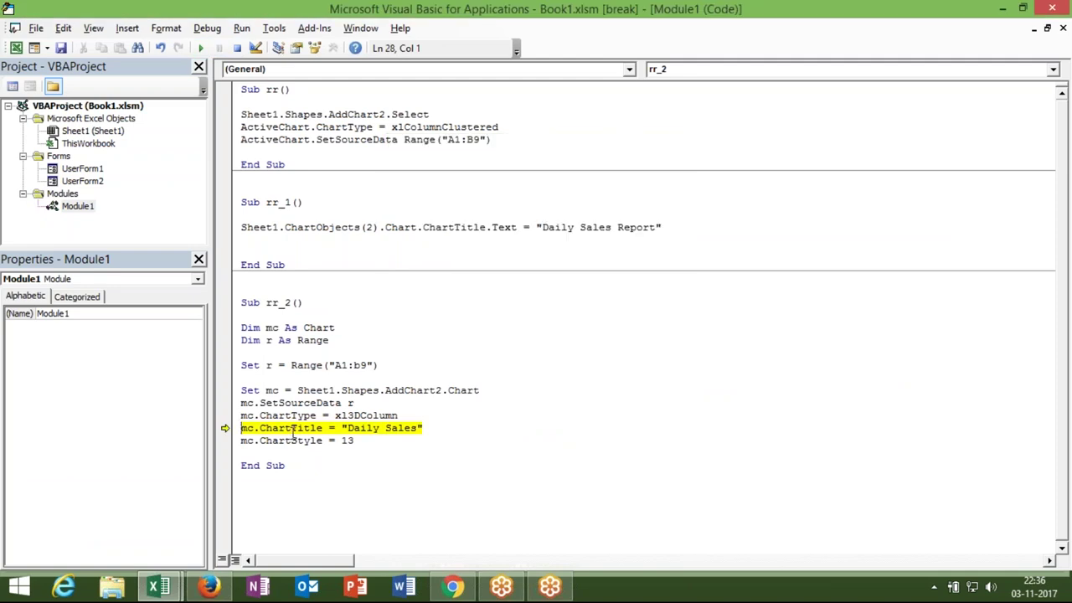
# Step: Correct the title line to mc.ChartTitle.Text = "Daily Sales" and resume, creating the 3D chart
pyautogui.click(336, 428)
pyautogui.press('BackSpace')
pyautogui.press('BackSpace')
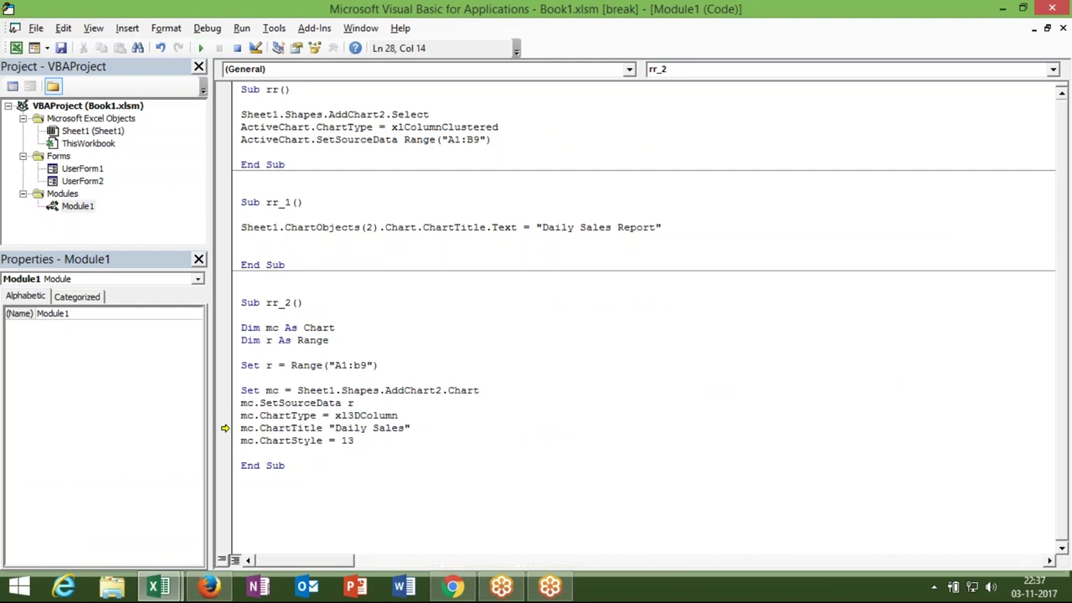
pyautogui.write('.Text')
pyautogui.press('Tab')
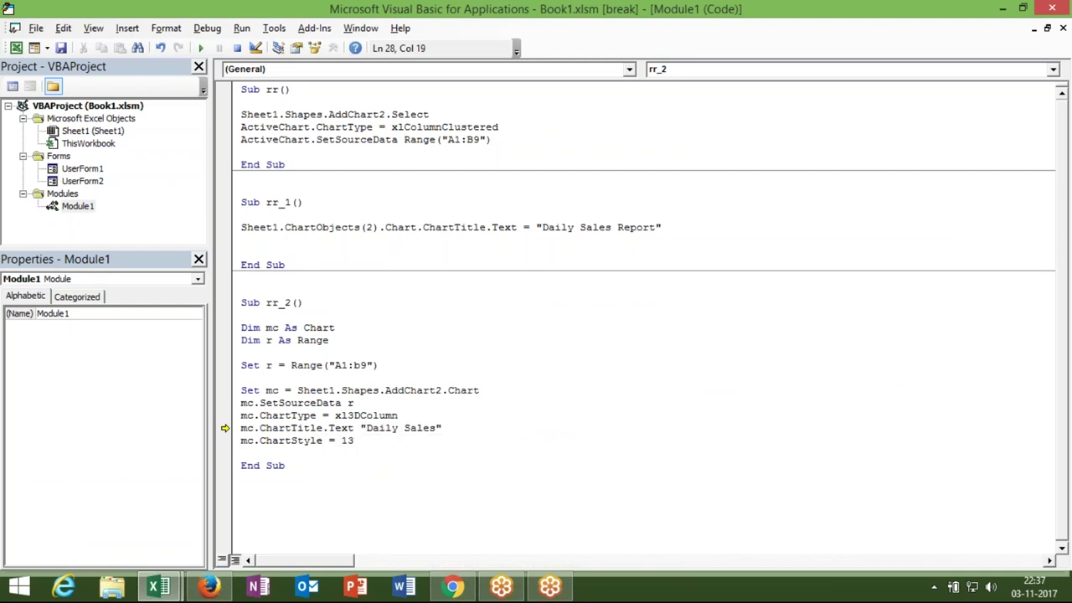
pyautogui.press('BackSpace')
pyautogui.press('BackSpace')
pyautogui.press('BackSpace')
pyautogui.press('BackSpace')
pyautogui.press('BackSpace')
pyautogui.write('.t')
pyautogui.press('Tab')
pyautogui.write('=')
pyautogui.click(348, 476)
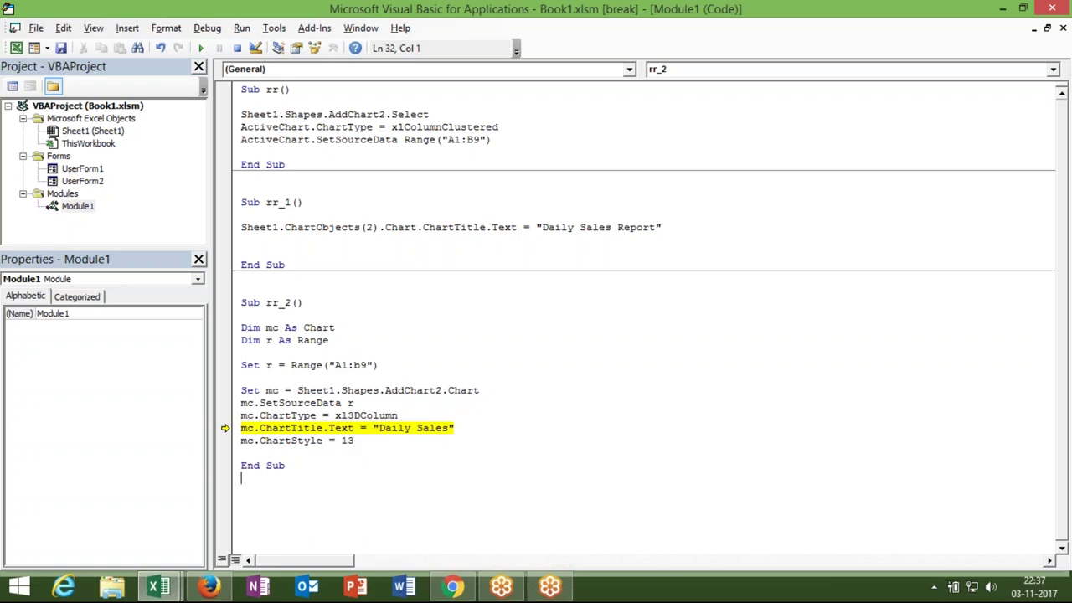
pyautogui.click(201, 49)
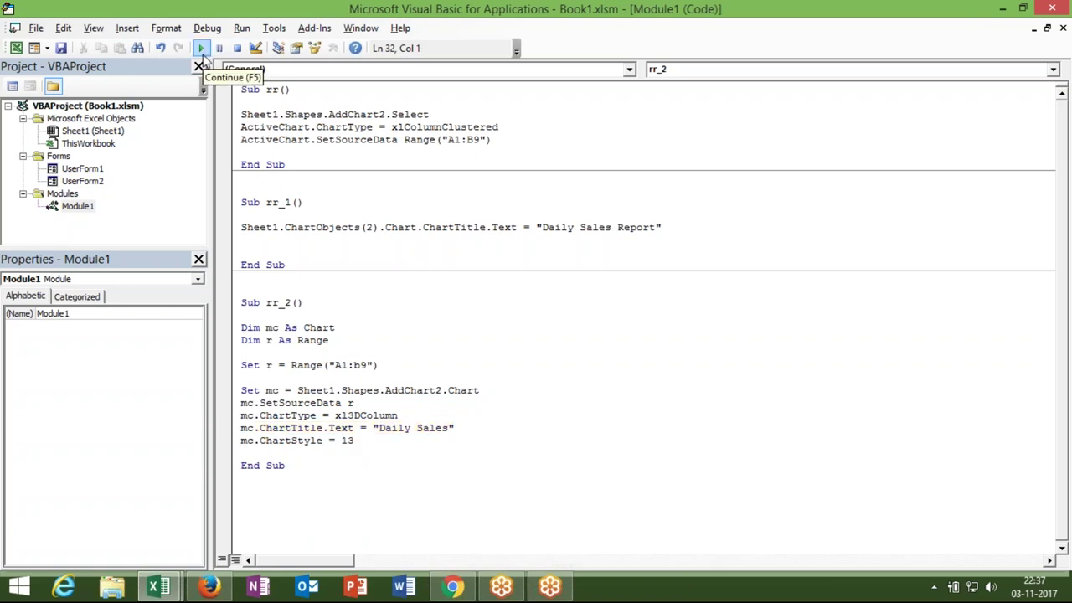
pyautogui.hotkey('alt', 'Tab')
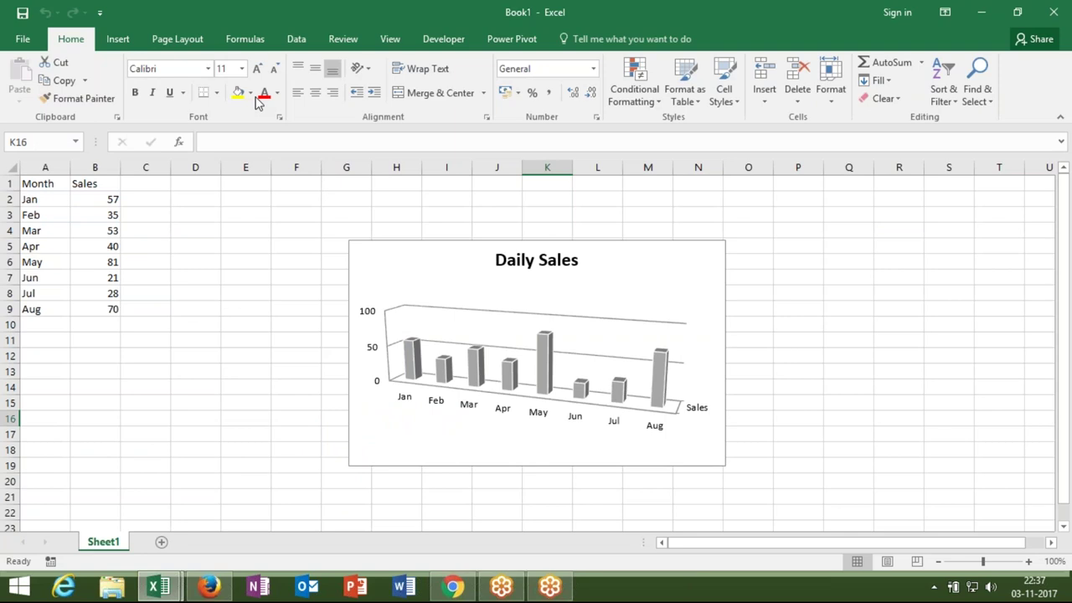
# Step: Preview other styles for the Daily Sales chart in the Chart Styles gallery without applying one
pyautogui.click(389, 236)
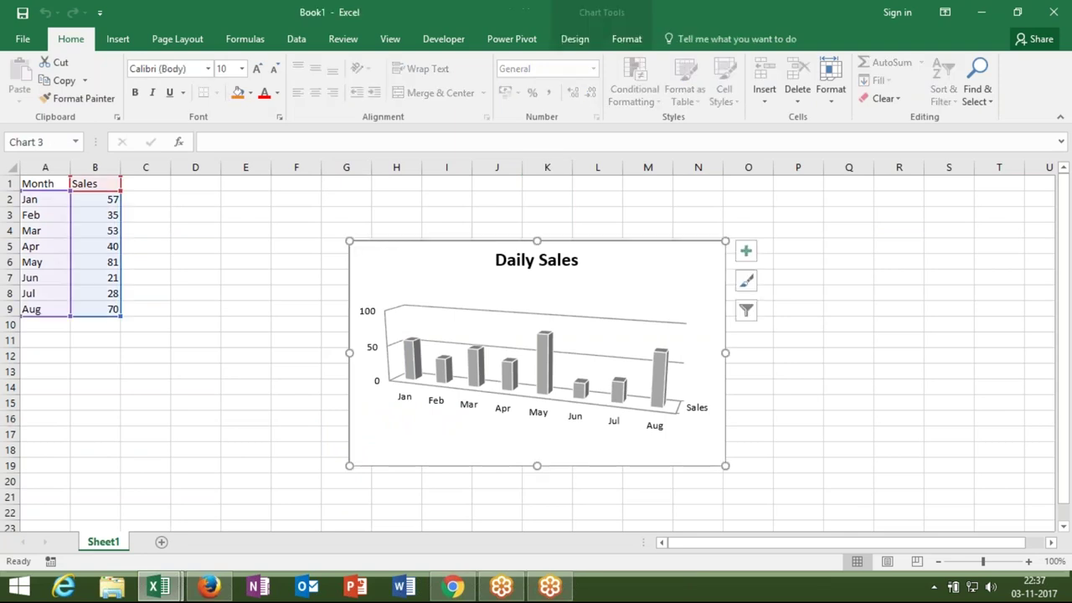
pyautogui.click(565, 42)
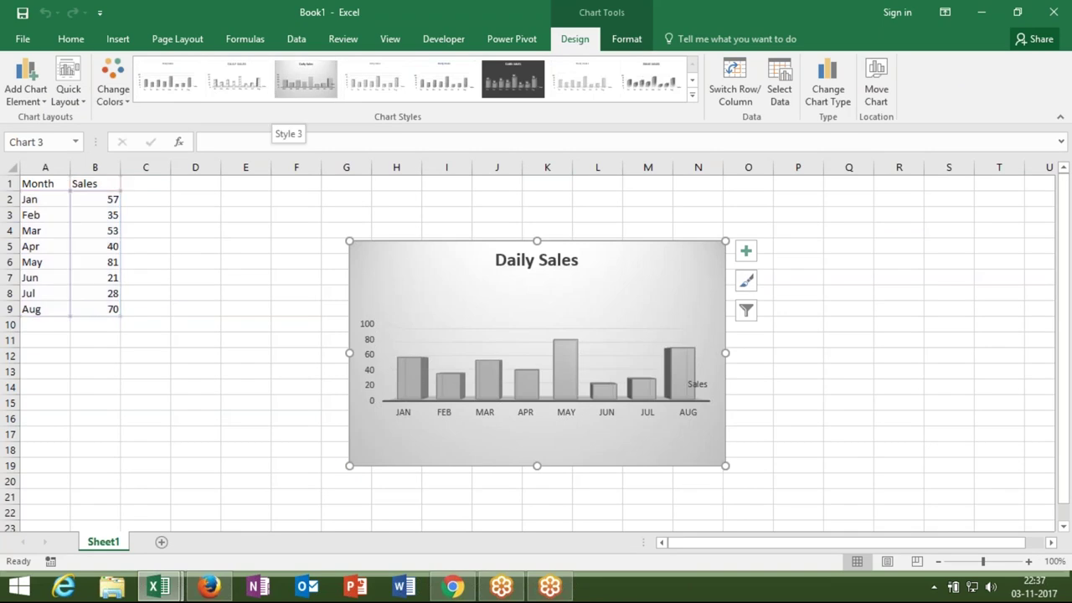
pyautogui.click(693, 96)
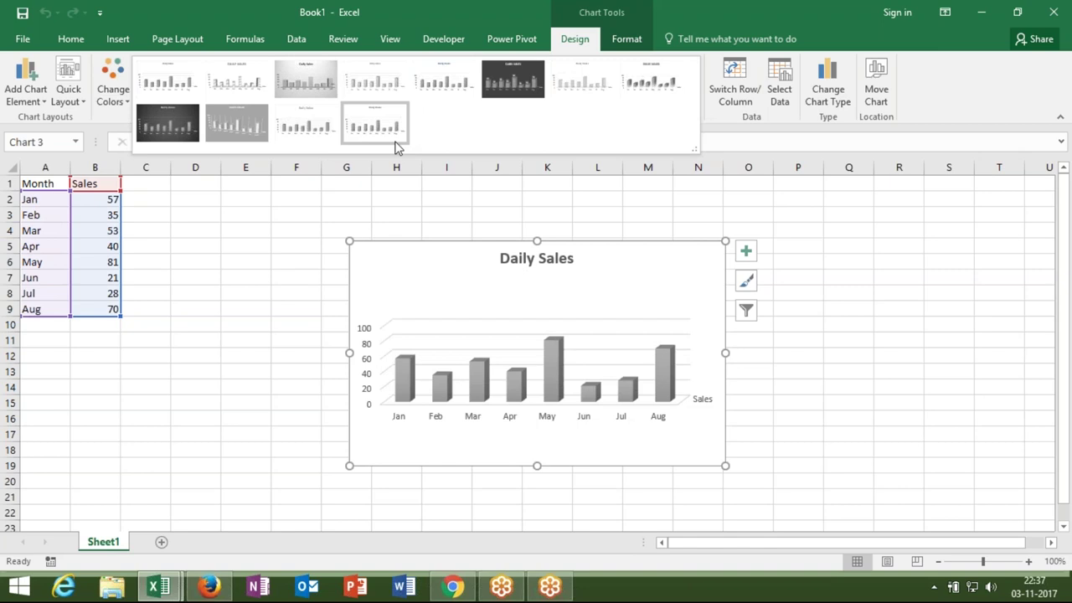
pyautogui.hotkey('alt', 'F11')
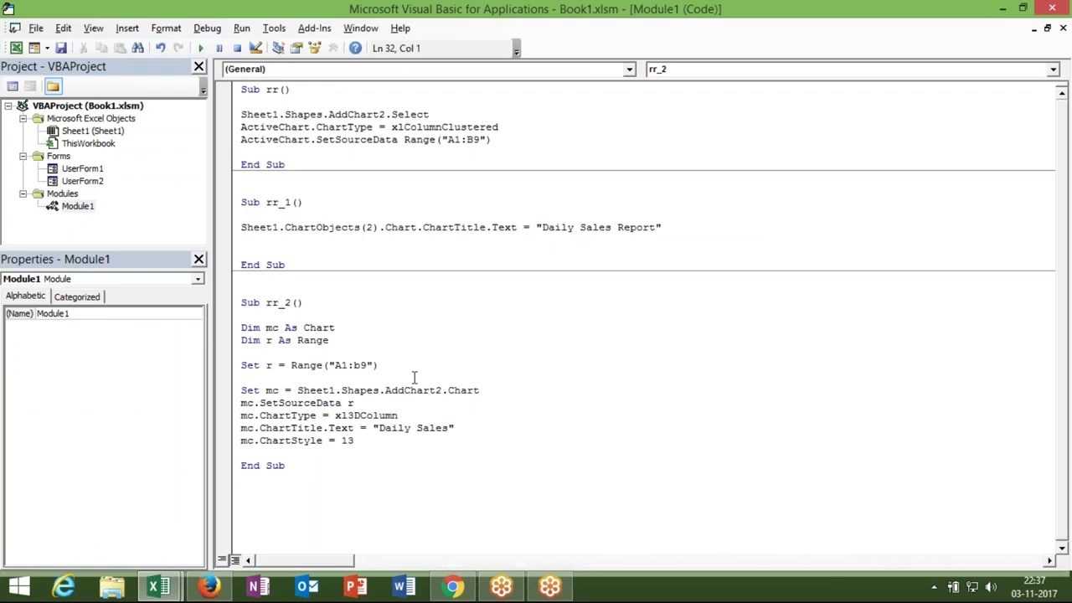
# Step: Change rr_2's mc.ChartStyle from 13 to 3 and insert a blank line above mc.SetSourceData
pyautogui.hotkey('alt', 'F11')
pyautogui.hotkey('alt', 'F11')
pyautogui.click(352, 440)
pyautogui.press('BackSpace')
pyautogui.click(352, 453)
pyautogui.click(241, 403)
pyautogui.press('Return')
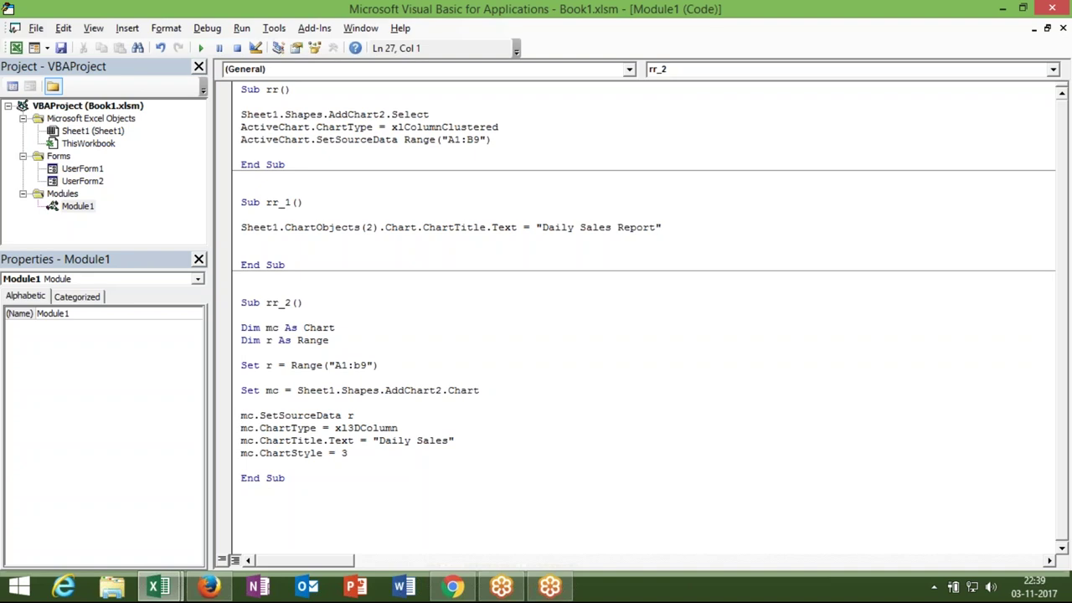
pyautogui.hotkey('alt', 'F11')
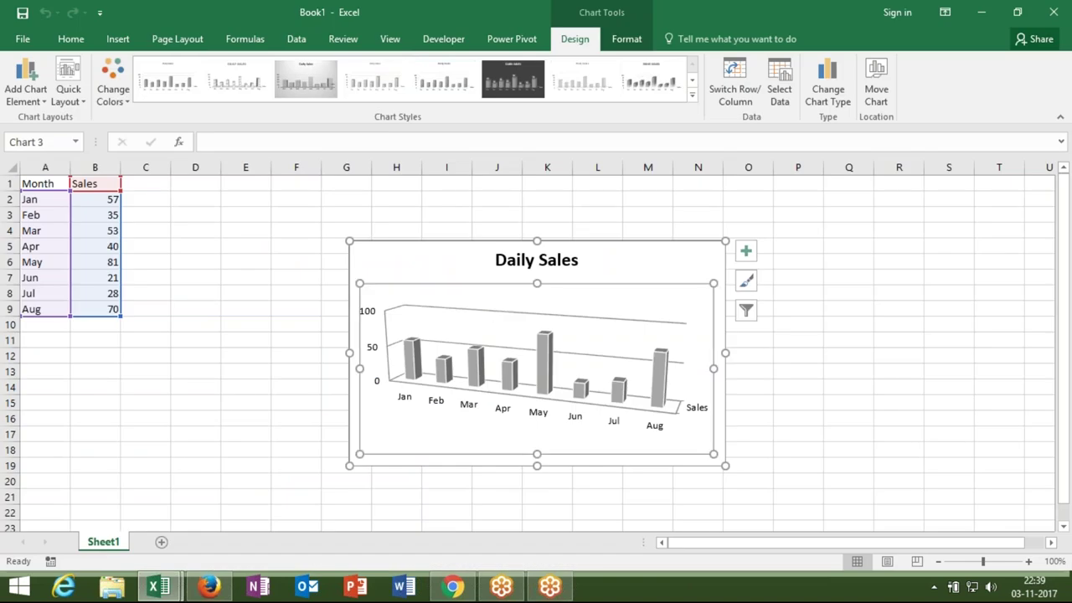
# Step: Delete the Daily Sales 3D chart from Sheet1 after undoing an accidental plot-area move
pyautogui.moveTo(395, 299); pyautogui.dragTo(383, 256)
pyautogui.hotkey('ctrl', 'z')
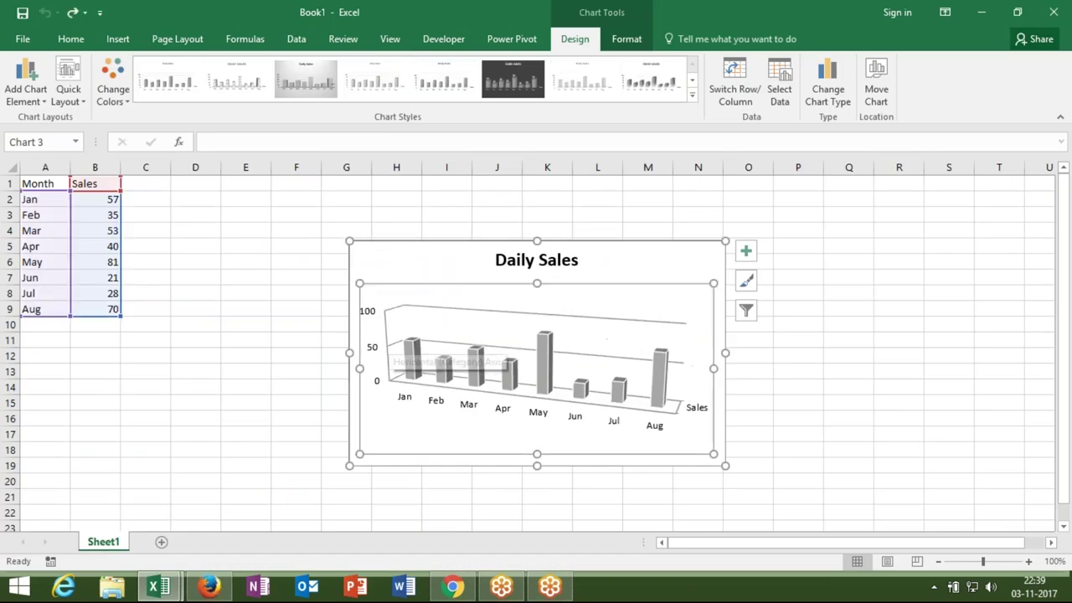
pyautogui.click(296, 325)
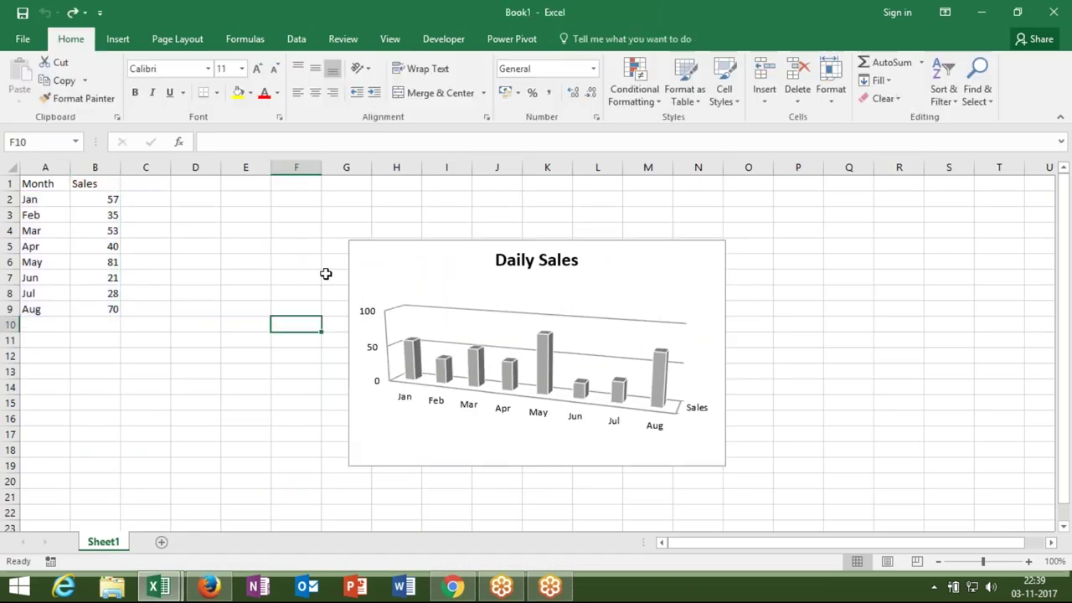
pyautogui.click(349, 260)
pyautogui.press('Delete')
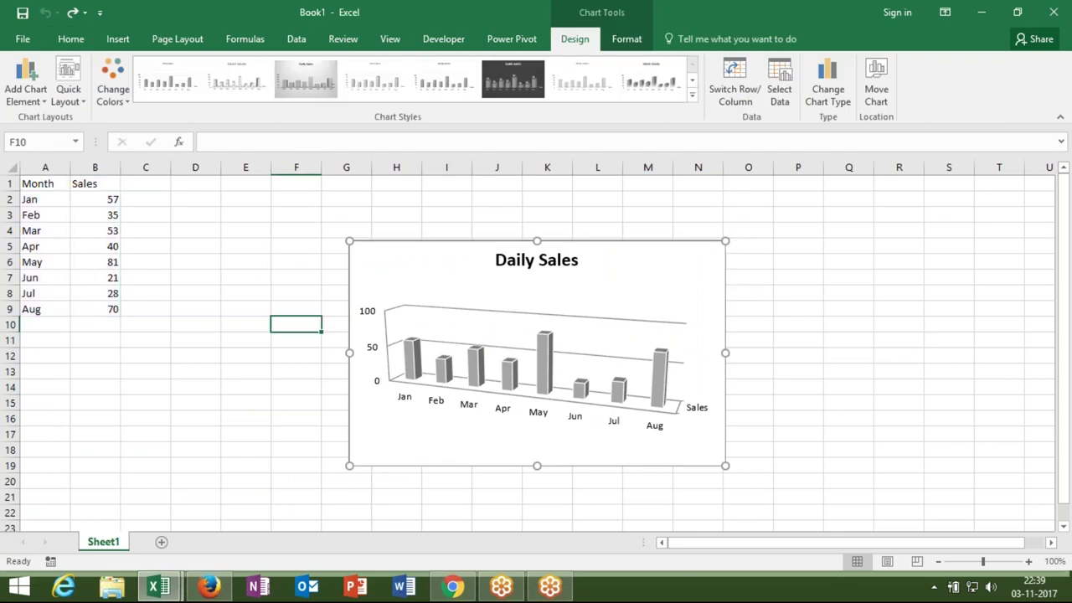
pyautogui.click(73, 209)
pyautogui.hotkey('alt', 'F11')
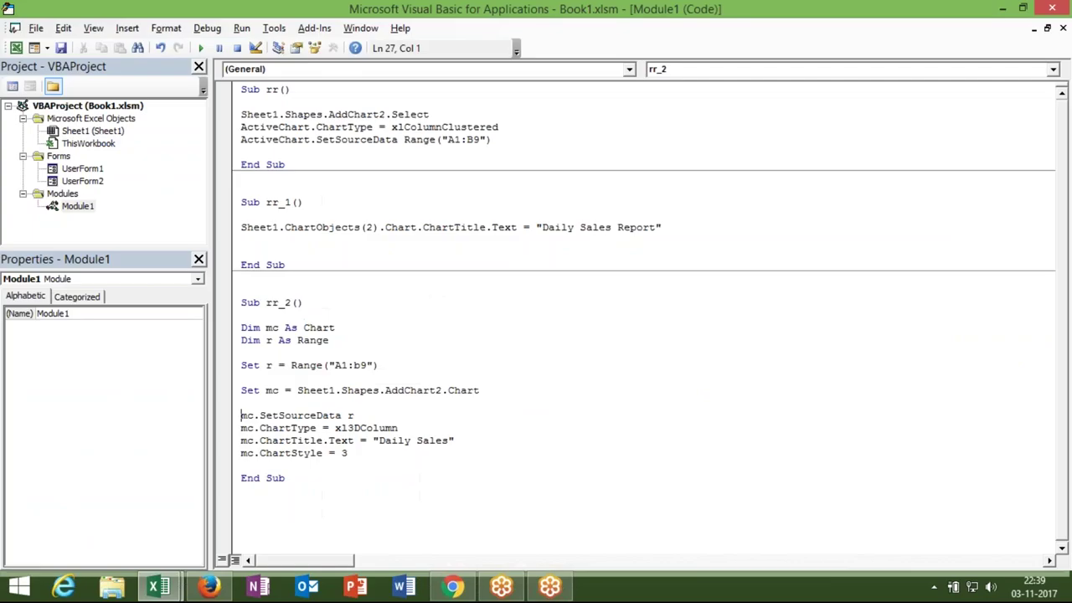
# Step: Start a new Sub rr_3() macro below rr_2
pyautogui.click(226, 512)
pyautogui.press('Return')
pyautogui.press('Return')
pyautogui.write('sub rr_3()')
pyautogui.press('Return')
pyautogui.press('Return')
pyautogui.press('Return')
pyautogui.press('Up')
pyautogui.press('Up')
pyautogui.press('Down')
pyautogui.press('Down')
pyautogui.press('Down')
pyautogui.hotkey('ctrl', 'y')
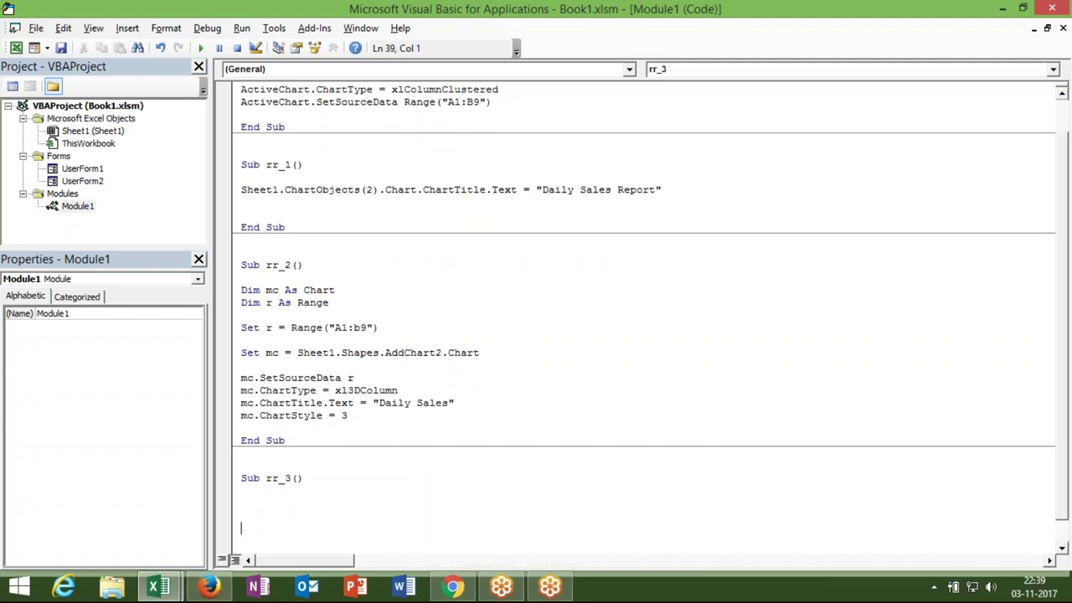
pyautogui.press('Down')
pyautogui.press('Up')
pyautogui.press('Up')
pyautogui.press('Up')
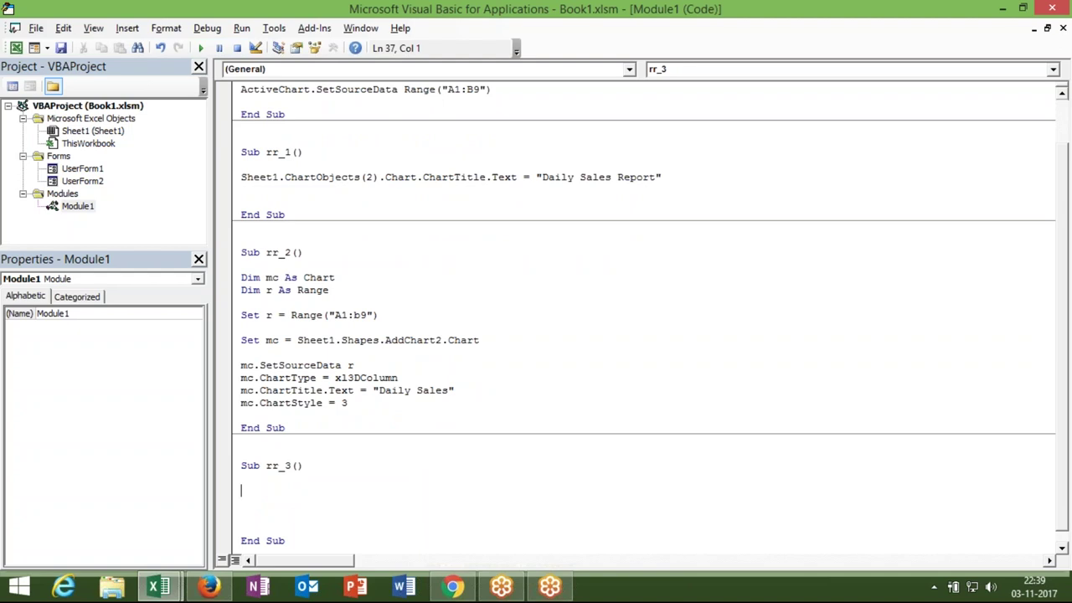
pyautogui.press('Up')
pyautogui.press('Down')
# Step: Declare mc As Chart and r As Range in rr_3
pyautogui.write('dim mc as cha')
pyautogui.press('Down')
pyautogui.press('Tab')
pyautogui.press('Return')
pyautogui.press('Return')
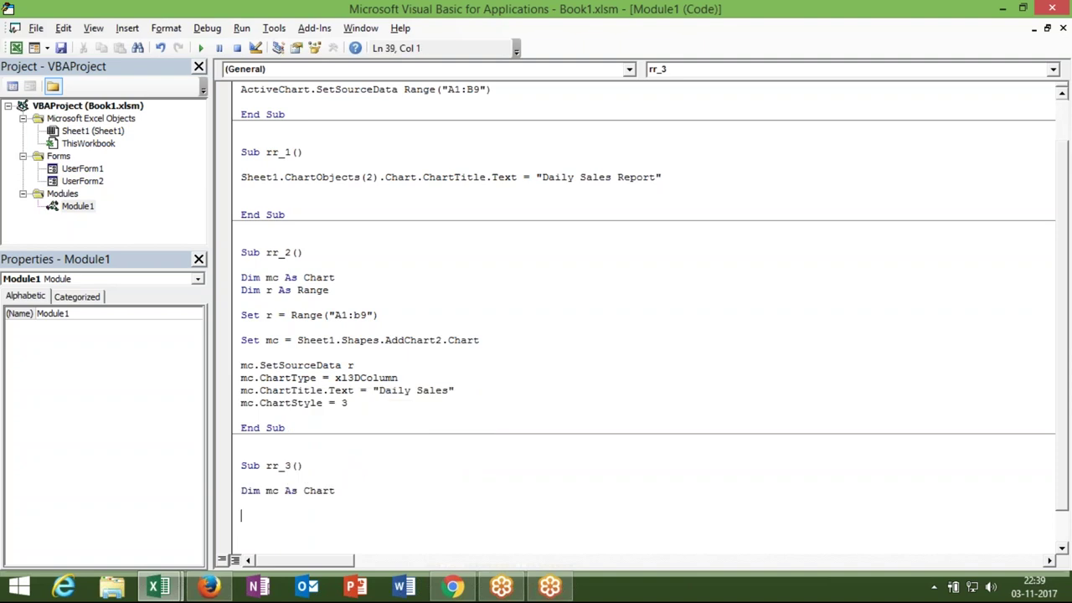
pyautogui.write('dim r as ra')
pyautogui.press('Tab')
pyautogui.press('Return')
pyautogui.press('Return')
# Step: Set r = Range("A1:b9") and begin the Set mc = Charts line
pyautogui.write('set r=range')
pyautogui.hotkey('shift', 'Up')
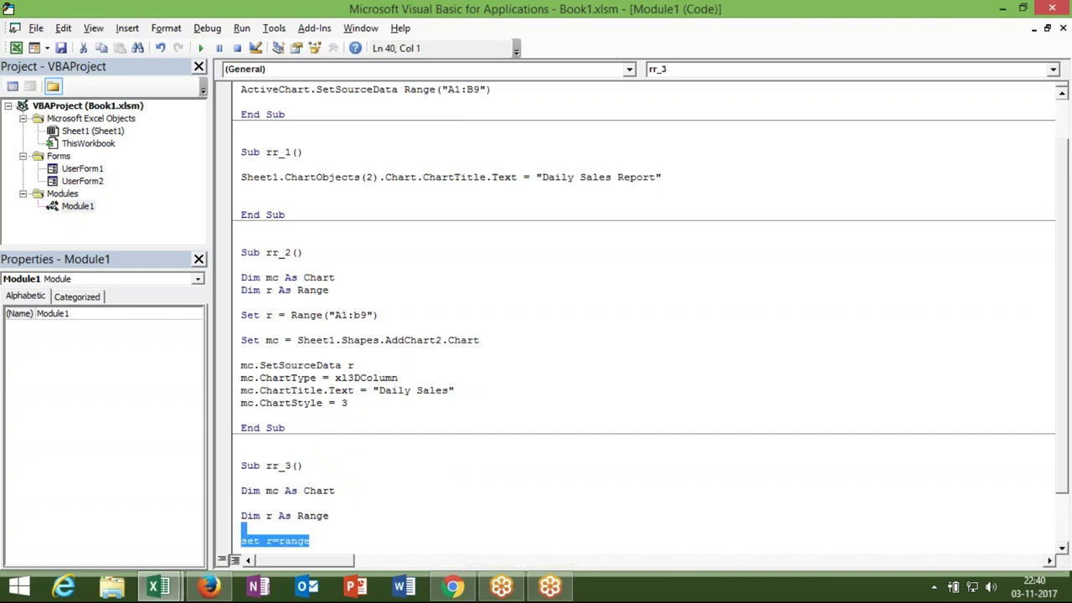
pyautogui.press('Down')
pyautogui.write('("A1:b9')
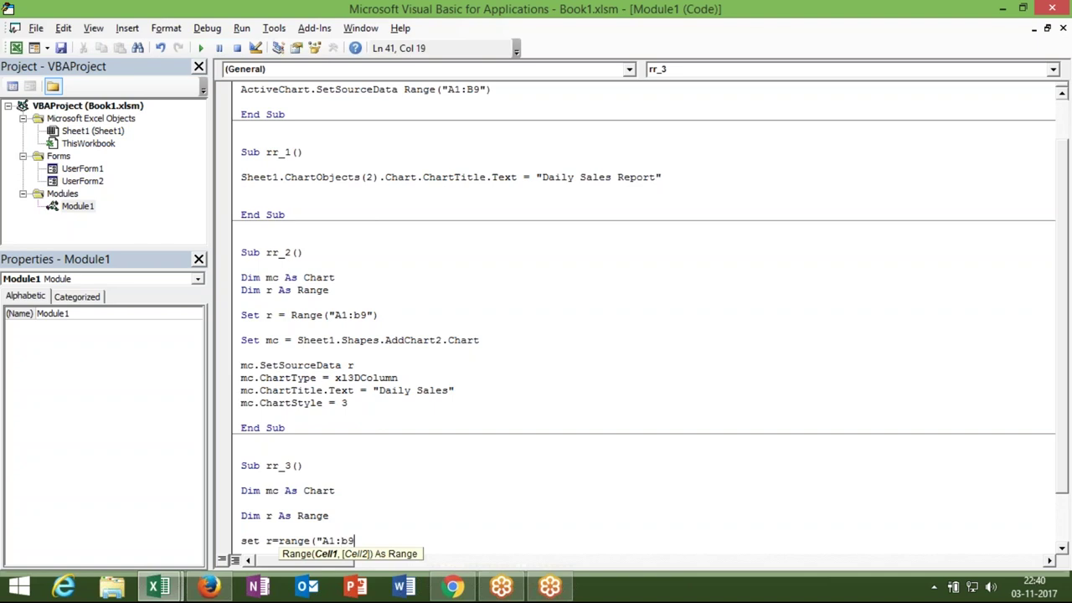
pyautogui.write('")')
pyautogui.press('Return')
pyautogui.press('Return')
pyautogui.press('Return')
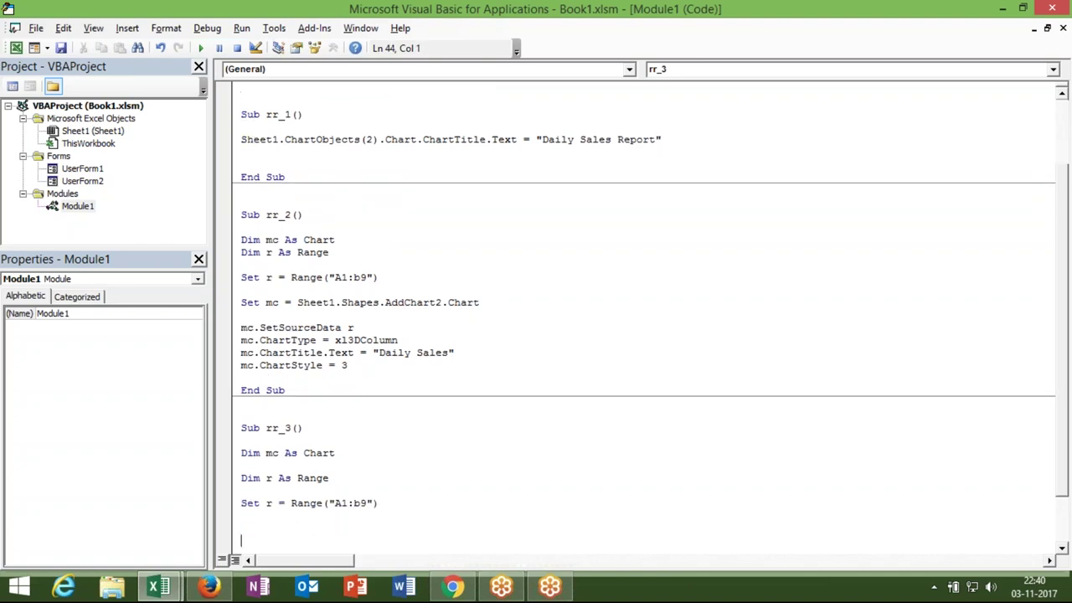
pyautogui.click(242, 528)
pyautogui.write('set ')
pyautogui.write('mc=')
pyautogui.write('chart')
pyautogui.write('s,')
# Step: Complete the line Set mc = Charts.Add, fixing the stray comma
pyautogui.press('BackSpace')
pyautogui.write('.a')
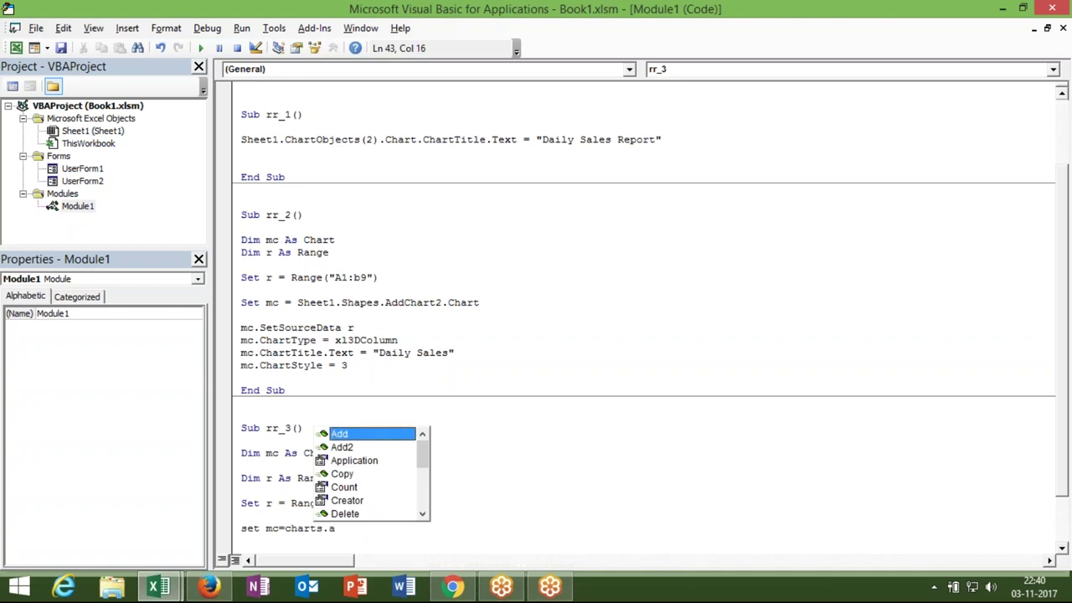
pyautogui.press('Tab')
pyautogui.press('Return')
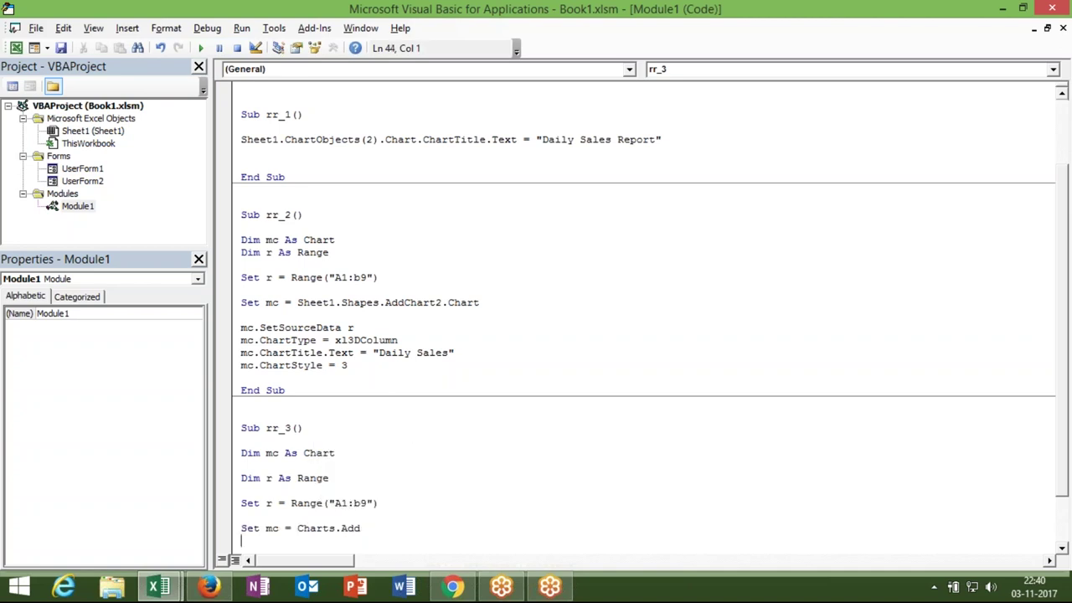
pyautogui.press('Return')
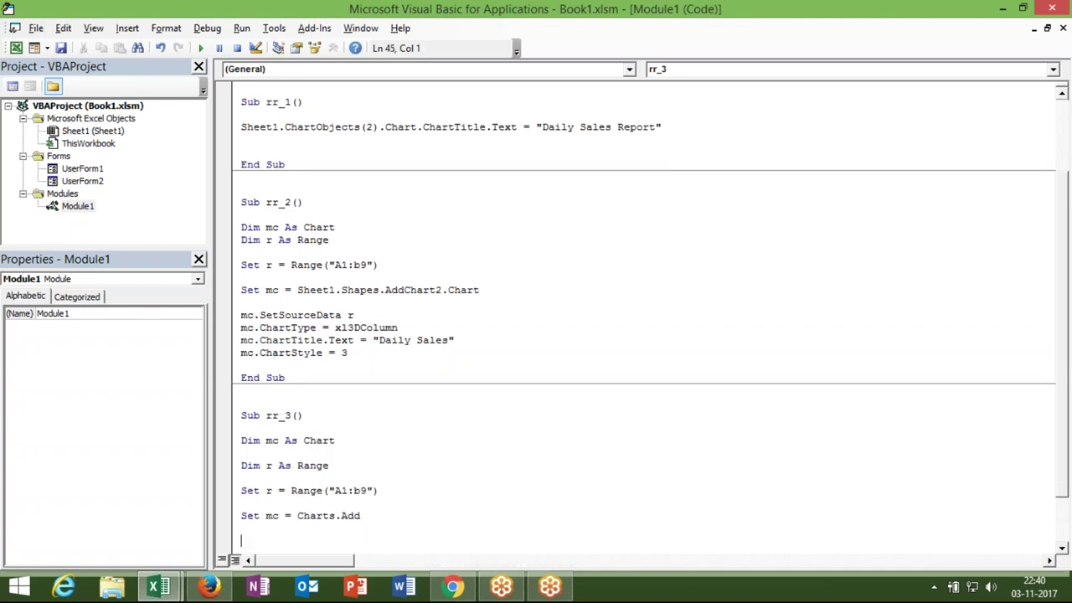
# Step: Add mc.SetSourceData r so the new chart plots A1:b9
pyautogui.write('mc=')
pyautogui.press('BackSpace')
pyautogui.write('.sets')
pyautogui.press('Tab')
pyautogui.write('r')
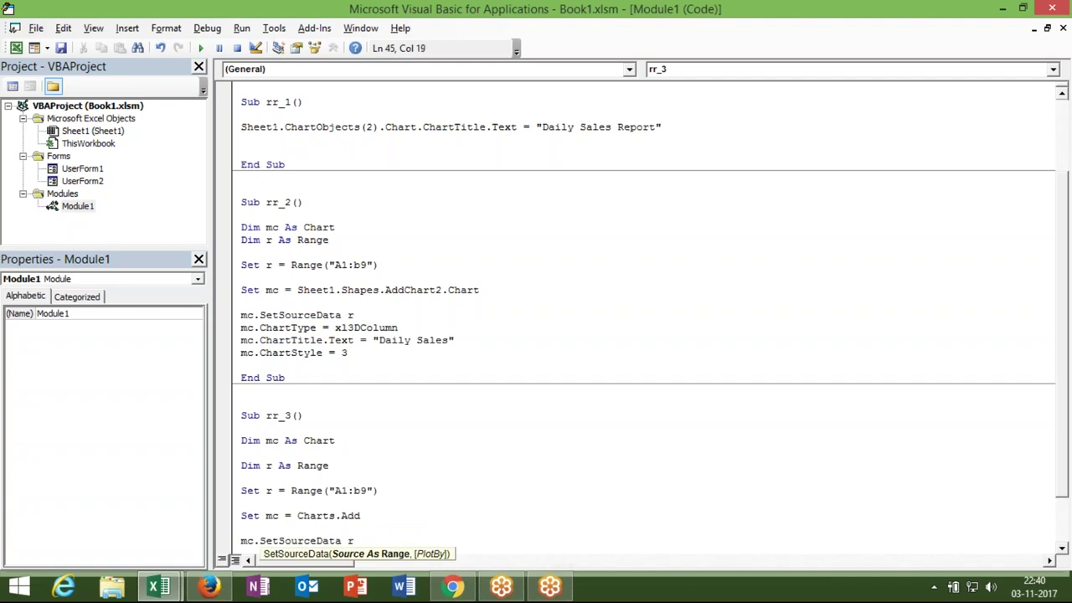
pyautogui.press('Return')
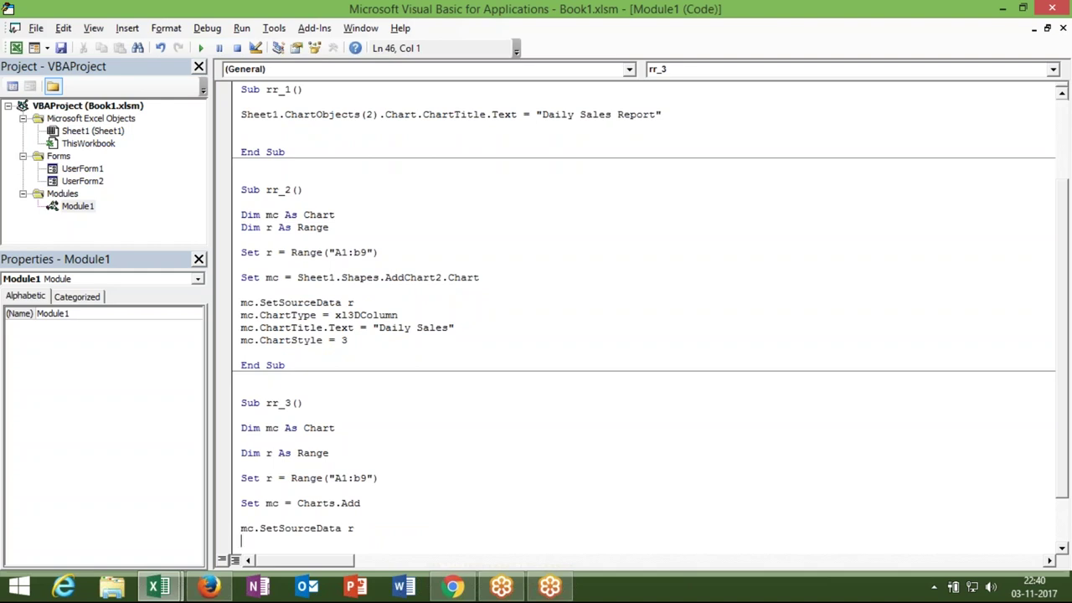
# Step: Set mc.ChartType = xlColumnClustered and run the rr_3 macro
pyautogui.write('mc.c')
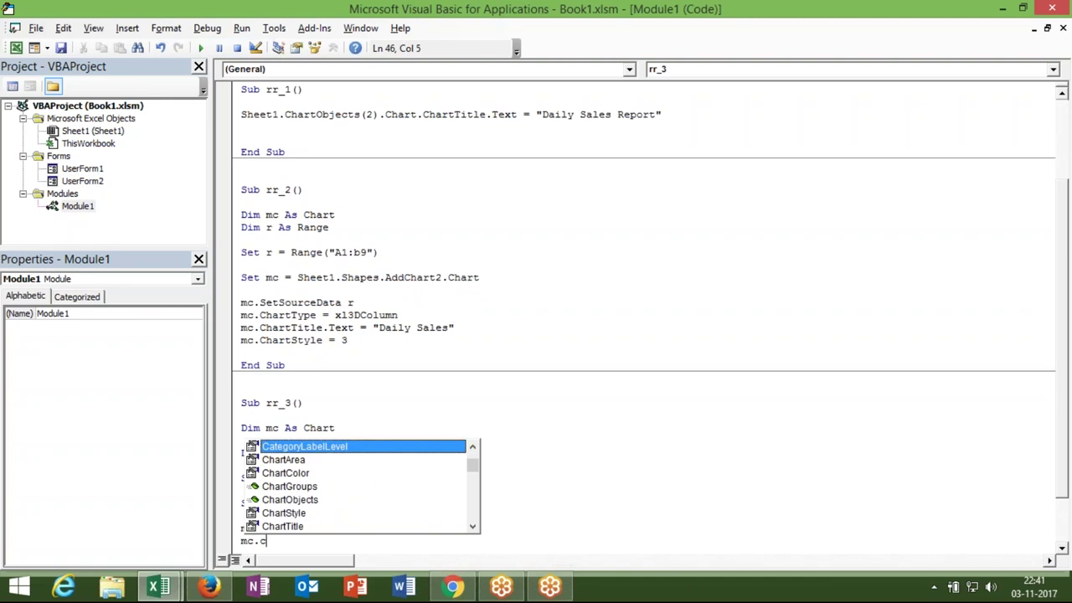
pyautogui.write('ha')
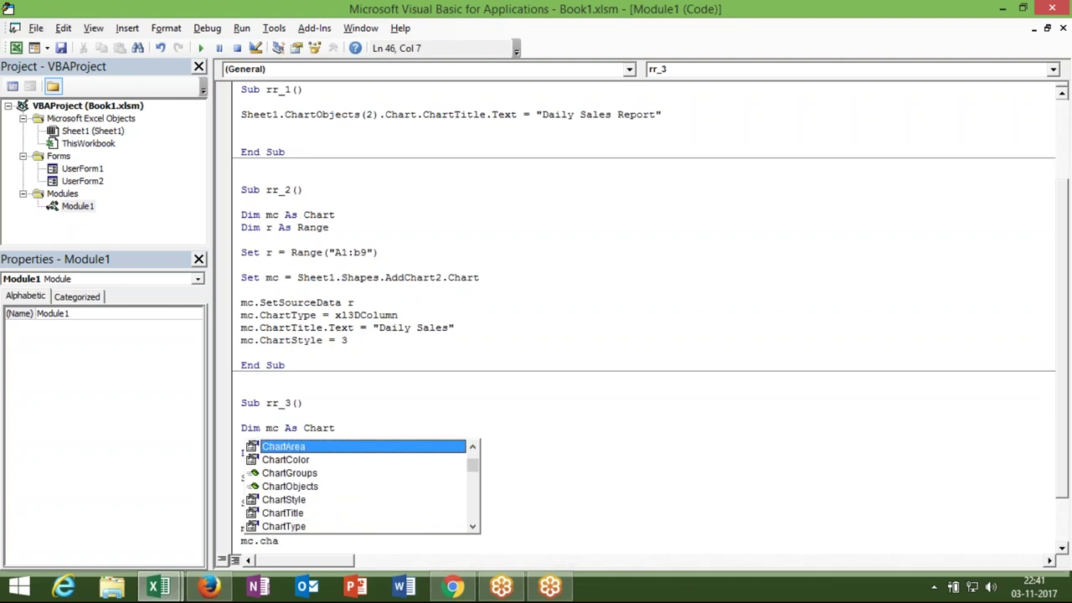
pyautogui.press('Down')
pyautogui.press('Down')
pyautogui.press('Down')
pyautogui.press('Down')
pyautogui.press('Down')
pyautogui.press('Down')
pyautogui.press('Tab')
pyautogui.write('=')
pyautogui.press('Down')
pyautogui.press('Down')
pyautogui.press('Down')
pyautogui.press('Down')
pyautogui.press('Down')
pyautogui.press('Down')
pyautogui.press('Down')
pyautogui.press('Down')
pyautogui.press('Down')
pyautogui.press('Down')
pyautogui.press('Down')
pyautogui.press('Down')
pyautogui.press('Down')
pyautogui.press('Down')
pyautogui.press('Down')
pyautogui.press('Down')
pyautogui.press('Down')
pyautogui.press('Up')
pyautogui.press('Up')
pyautogui.press('Tab')
pyautogui.click(303, 517)
pyautogui.hotkey('alt', 'F11')
pyautogui.hotkey('alt', 'F11')
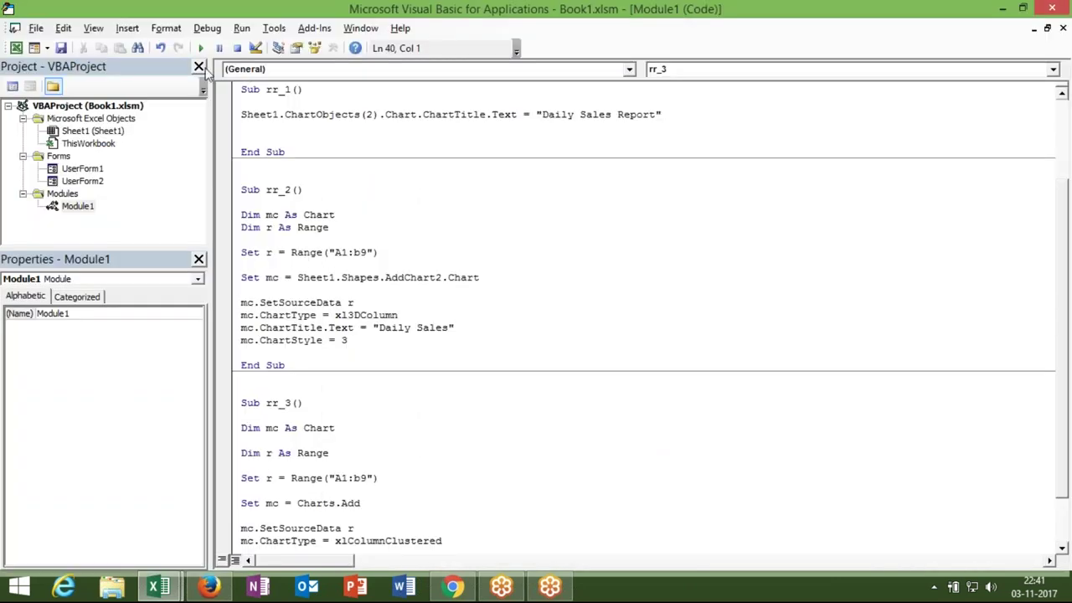
pyautogui.click(200, 47)
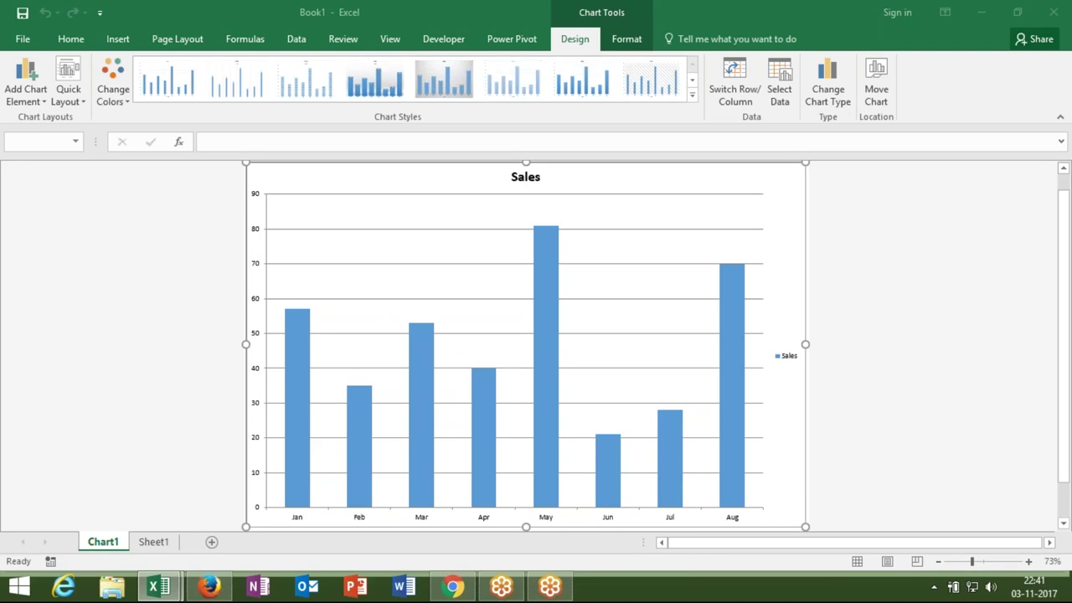
# Step: Check the new Chart1 sheet's Jan–Aug Sales column chart, then return to the VBA editor
pyautogui.hotkey('alt', 'F11')
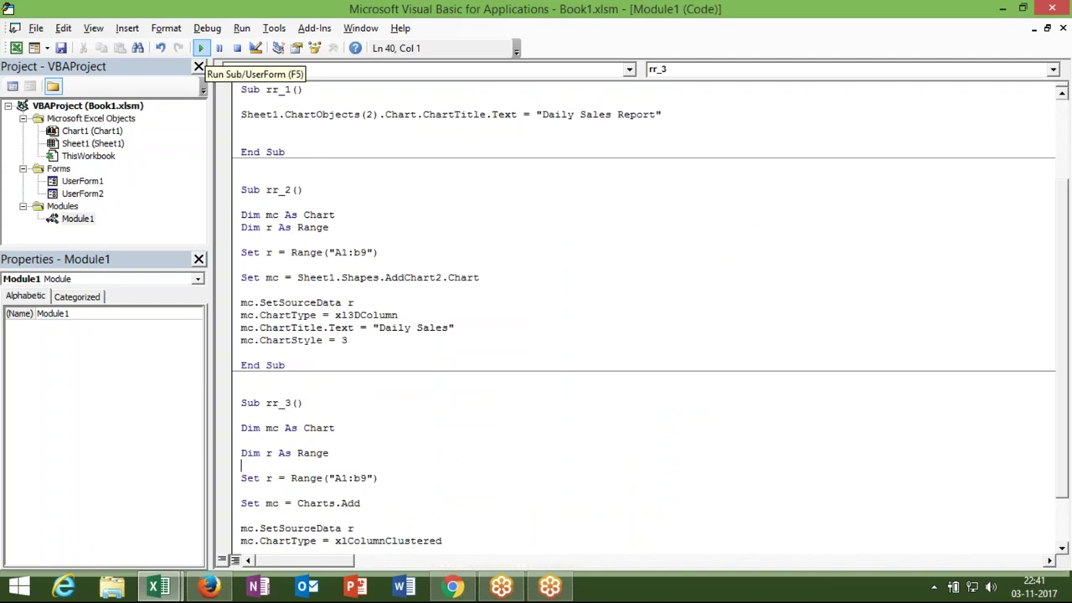
pyautogui.press('Down')
pyautogui.press('Down')
pyautogui.press('Down')
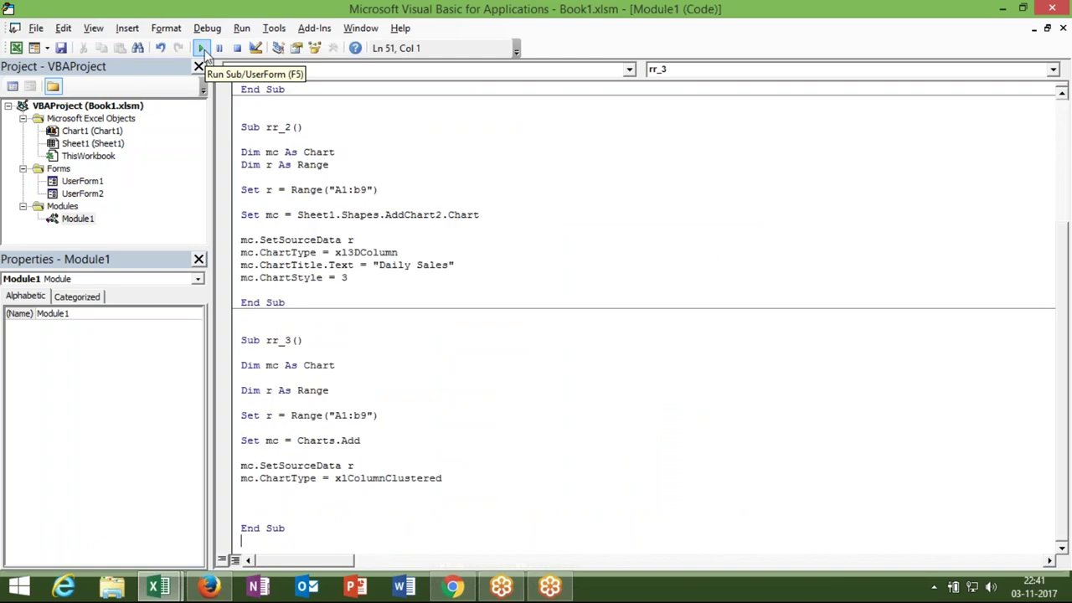
pyautogui.click(204, 49)
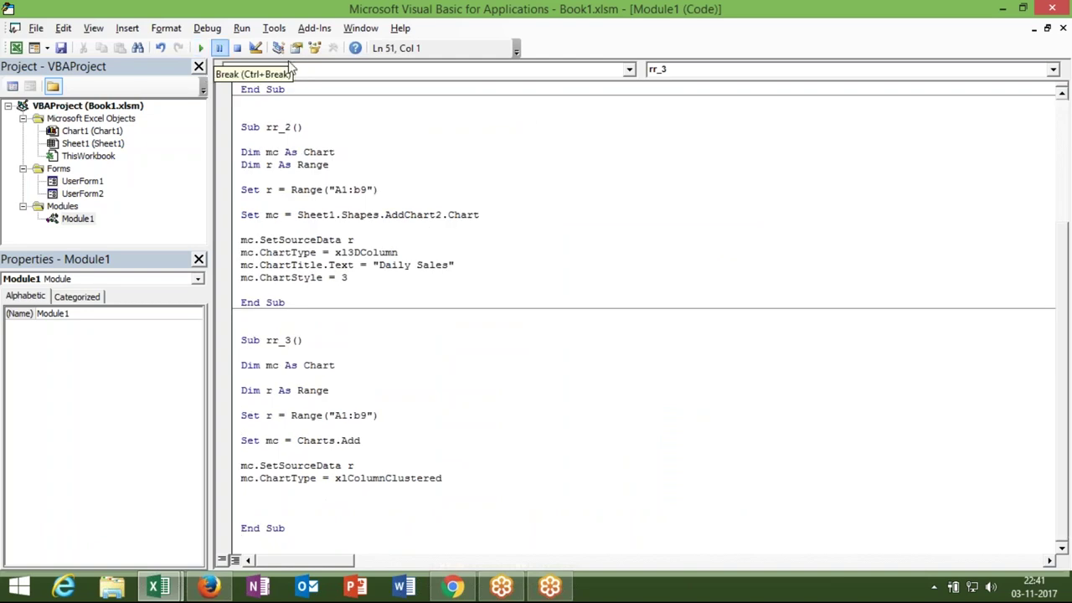
pyautogui.doubleClick(285, 444)
pyautogui.press('Down')
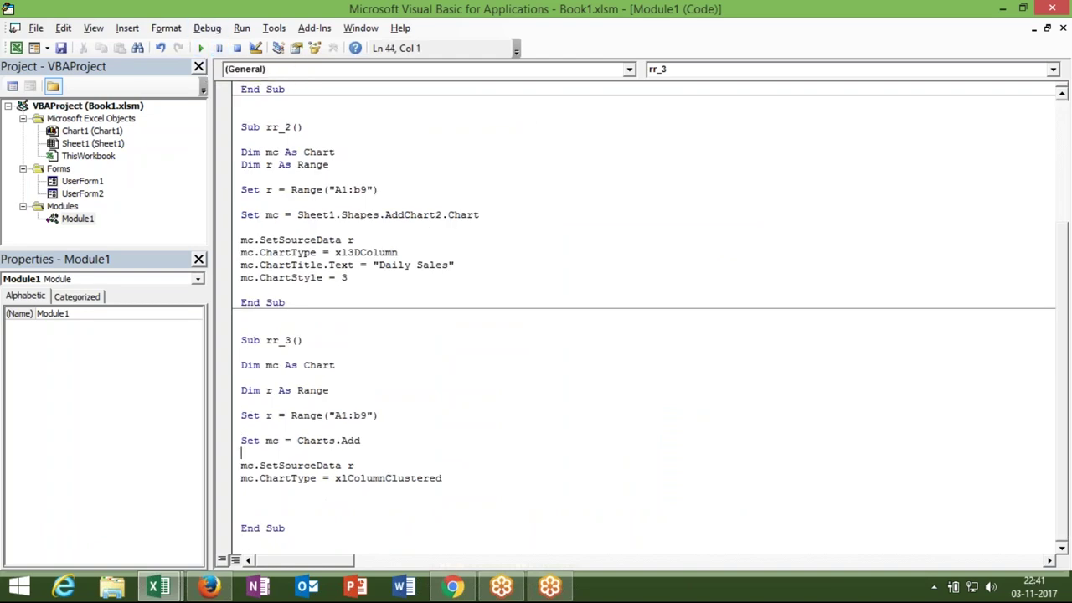
pyautogui.click(326, 365)
pyautogui.doubleClick(326, 366)
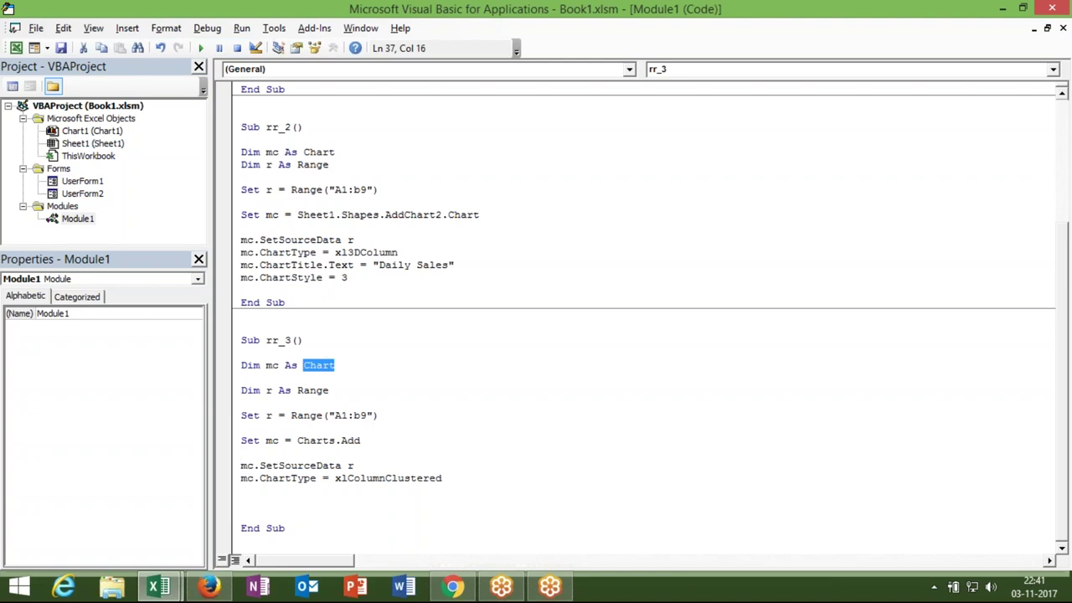
pyautogui.click(322, 444)
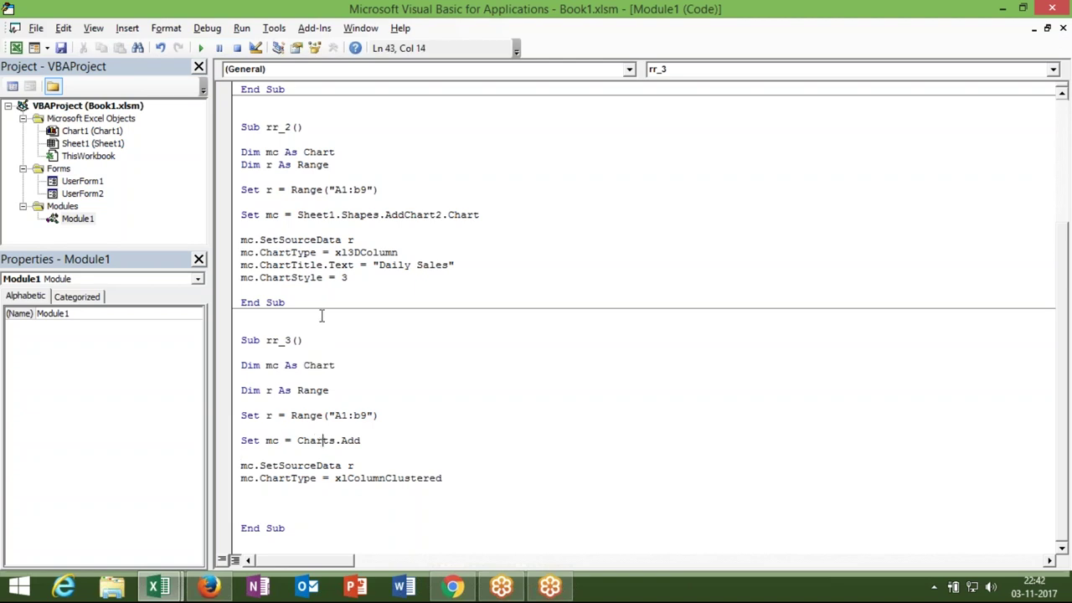
pyautogui.press('Up')
pyautogui.press('Up')
pyautogui.press('Up')
pyautogui.press('Up')
pyautogui.press('Up')
pyautogui.press('Up')
pyautogui.press('Up')
pyautogui.press('Up')
pyautogui.press('Down')
pyautogui.press('Down')
pyautogui.press('Down')
pyautogui.press('Up')
pyautogui.press('Left')
pyautogui.press('Left')
pyautogui.press('Left')
pyautogui.press('Left')
pyautogui.press('Left')
pyautogui.press('Right')
pyautogui.press('Right')
pyautogui.press('Right')
pyautogui.press('Right')
pyautogui.press('Right')
pyautogui.press('Right')
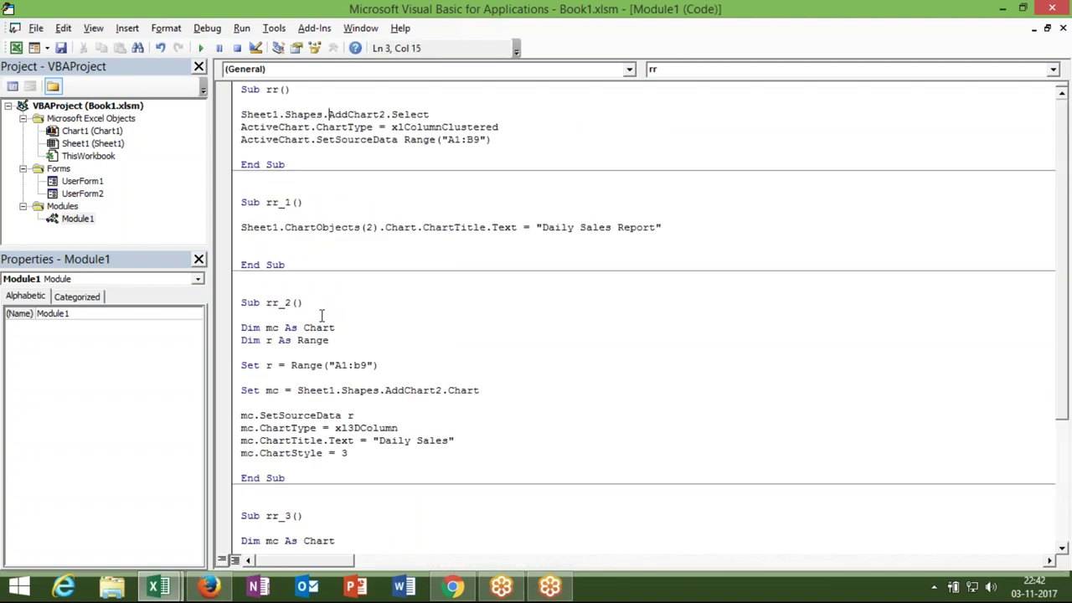
pyautogui.press('Right')
pyautogui.press('Right')
pyautogui.press('Right')
pyautogui.press('Right')
pyautogui.press('Right')
pyautogui.press('Down')
pyautogui.press('Up')
pyautogui.press('Down')
pyautogui.press('Down')
pyautogui.press('Down')
pyautogui.press('Down')
pyautogui.press('Down')
pyautogui.press('Down')
pyautogui.press('Down')
pyautogui.press('Down')
pyautogui.press('Down')
pyautogui.press('Down')
pyautogui.press('Down')
pyautogui.press('Down')
pyautogui.press('Down')
pyautogui.press('Down')
pyautogui.press('Down')
pyautogui.press('Down')
pyautogui.press('Up')
pyautogui.press('Up')
pyautogui.press('Up')
pyautogui.press('Up')
pyautogui.press('Up')
pyautogui.press('Up')
pyautogui.press('Up')
pyautogui.press('Up')
pyautogui.press('Up')
pyautogui.press('Down')
pyautogui.press('Right')
pyautogui.press('Right')
pyautogui.press('Right')
pyautogui.press('Right')
pyautogui.press('Right')
pyautogui.press('Left')
pyautogui.press('Left')
pyautogui.press('Left')
pyautogui.press('Left')
pyautogui.hotkey('shift', 'Down')
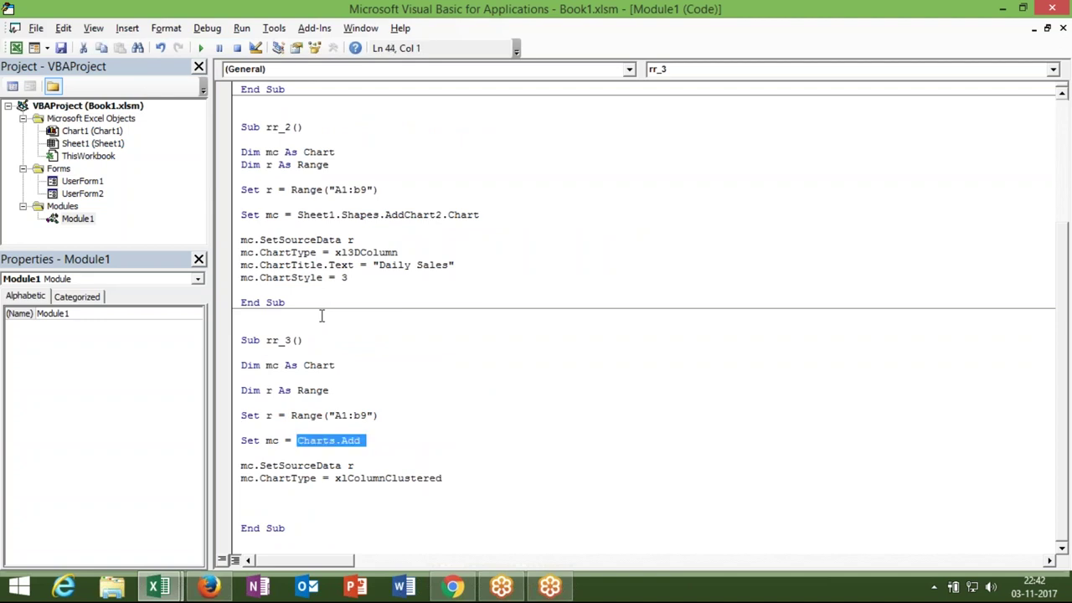
pyautogui.press('Up')
pyautogui.press('Up')
pyautogui.press('Up')
pyautogui.press('Up')
pyautogui.press('Up')
pyautogui.press('Up')
pyautogui.press('Up')
pyautogui.hotkey('shift', 'Down')
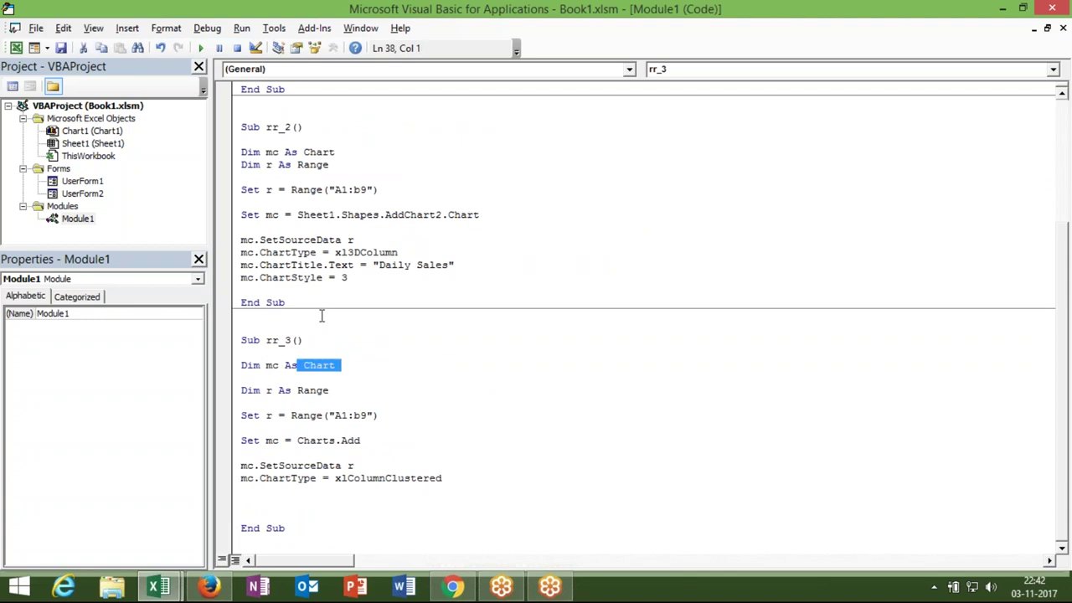
pyautogui.press('Down')
pyautogui.hotkey('shift', 'Down')
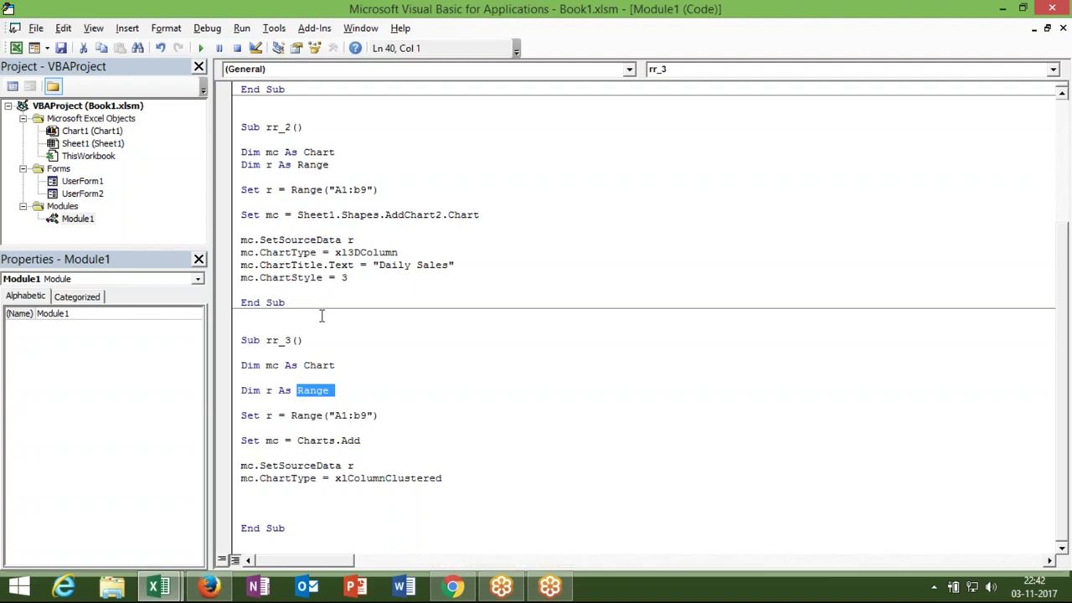
pyautogui.press('Down')
pyautogui.hotkey('shift', 'Down')
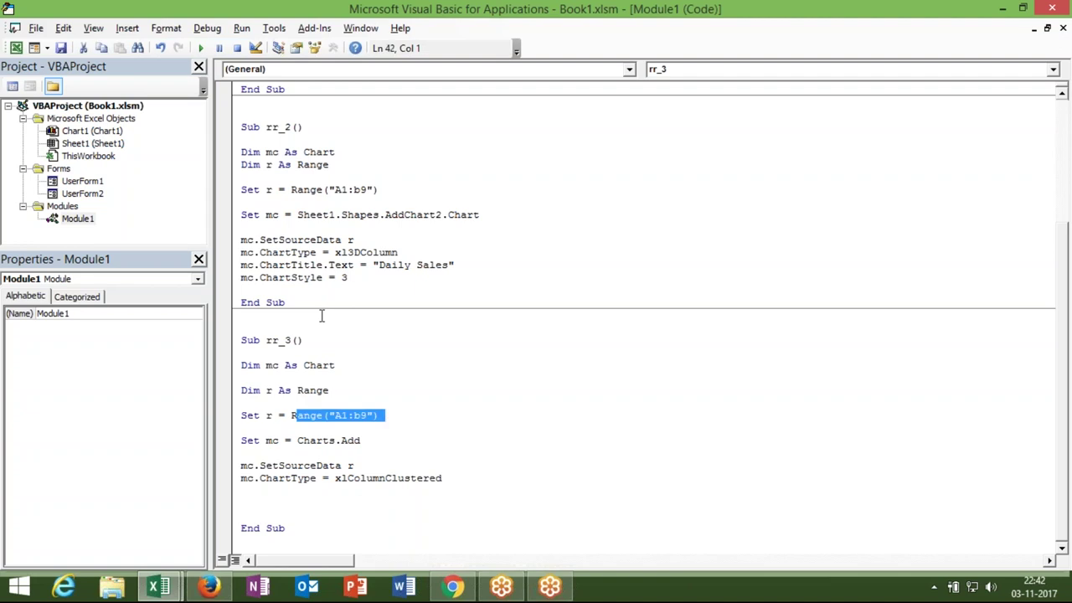
pyautogui.press('Left')
pyautogui.press('Down')
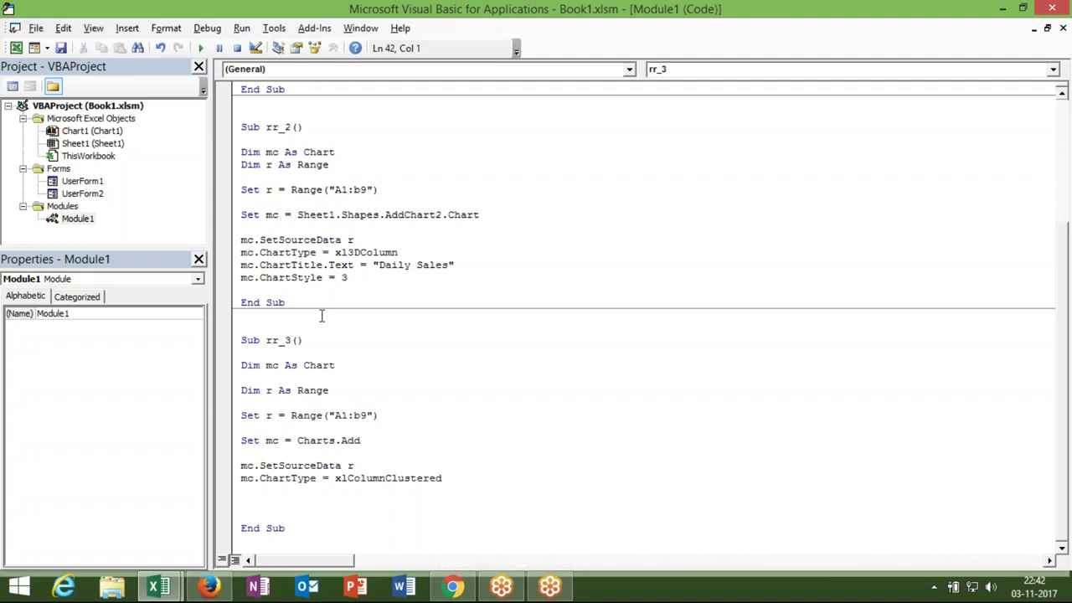
pyautogui.press('Down')
pyautogui.hotkey('ctrl', 'Right')
pyautogui.hotkey('ctrl', 'Right')
pyautogui.hotkey('ctrl', 'Right')
pyautogui.hotkey('shift', 'End')
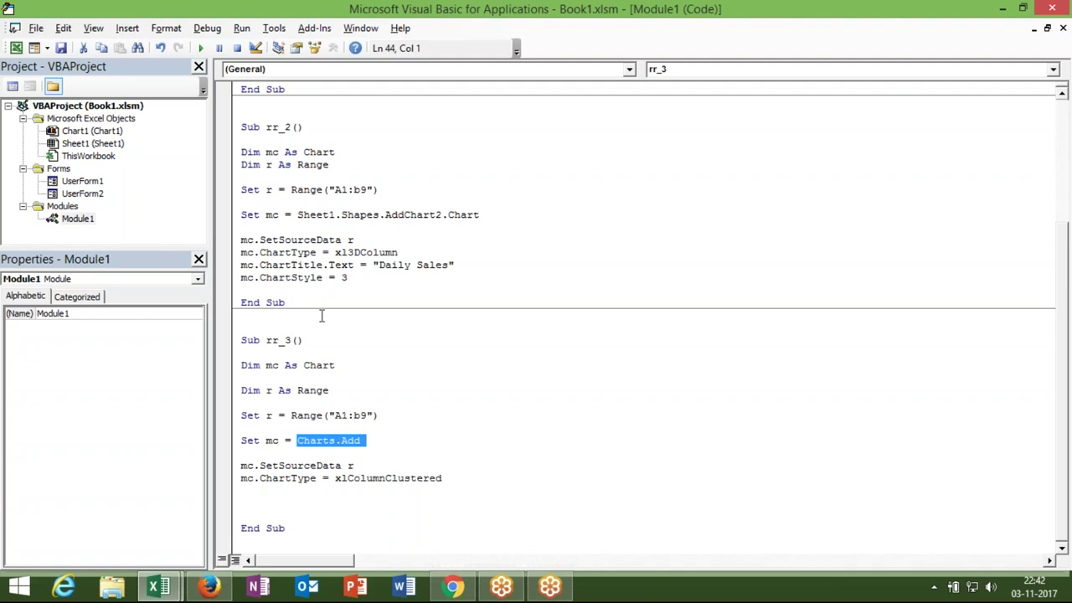
pyautogui.press('Left')
pyautogui.press('Down')
pyautogui.press('Down')
pyautogui.hotkey('shift', 'Down')
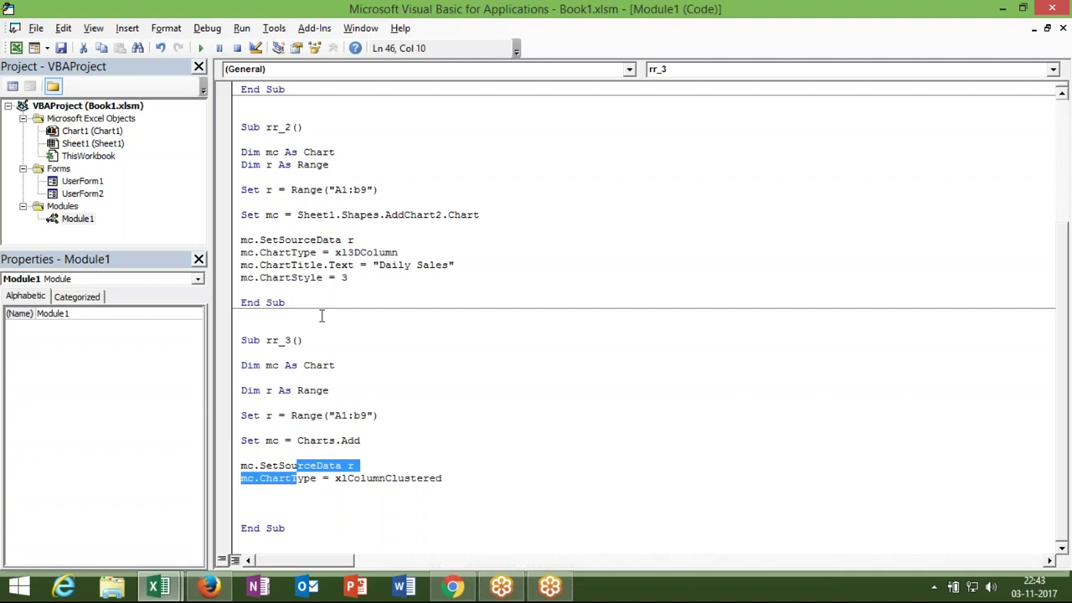
pyautogui.click(358, 216)
pyautogui.doubleClick(358, 215)
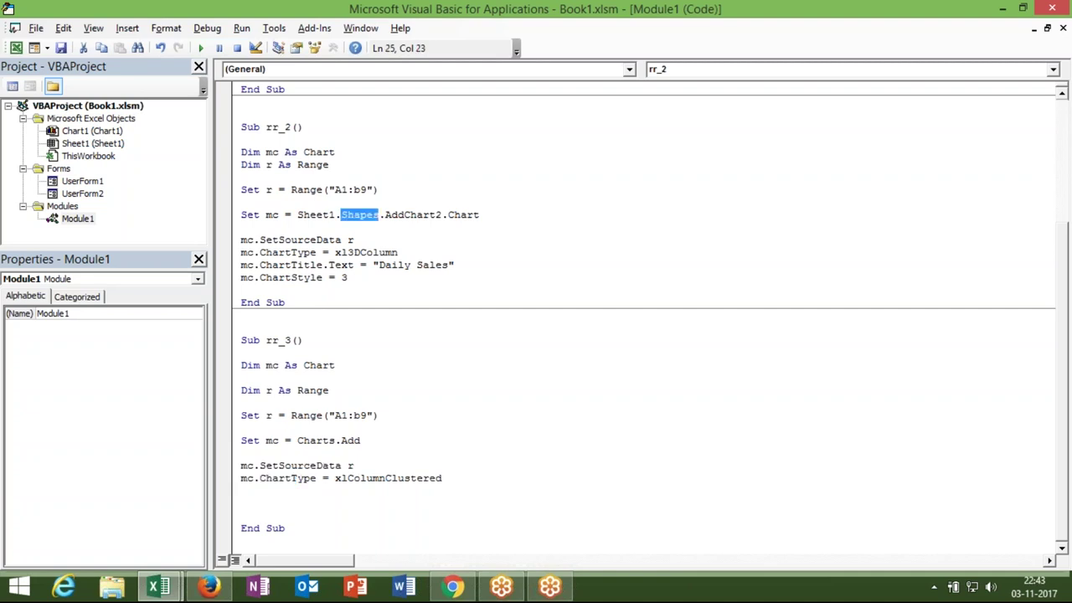
pyautogui.doubleClick(326, 441)
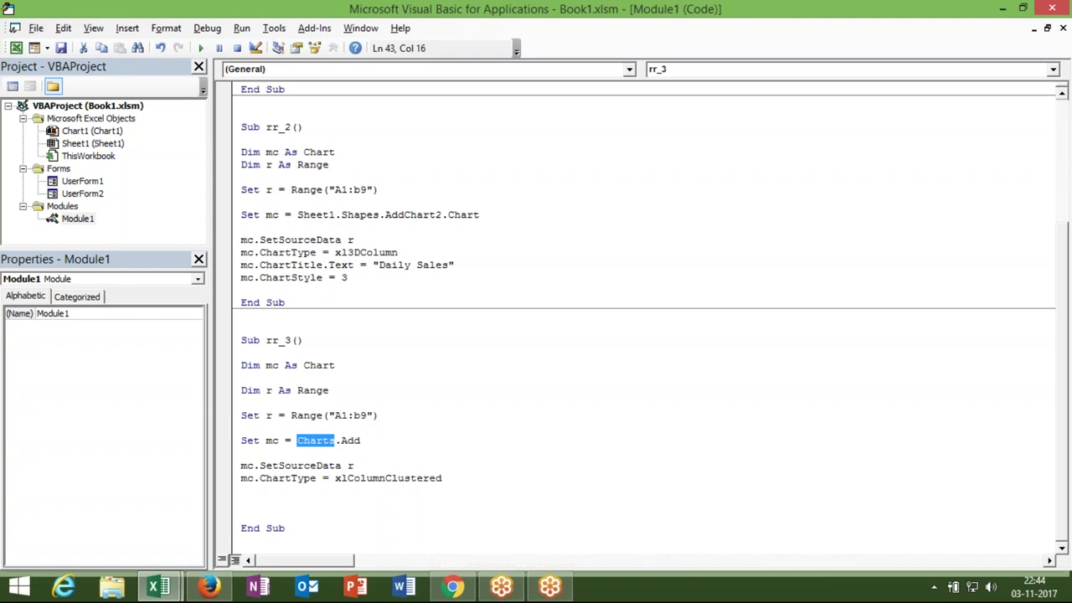
# Step: Add a new Sub rr_2() below rr_3 containing Sheet1.ChartObjects.delect
pyautogui.click(241, 453)
pyautogui.click(242, 541)
pyautogui.write('sub rr_2()')
pyautogui.press('Return')
pyautogui.press('Return')
pyautogui.press('Up')
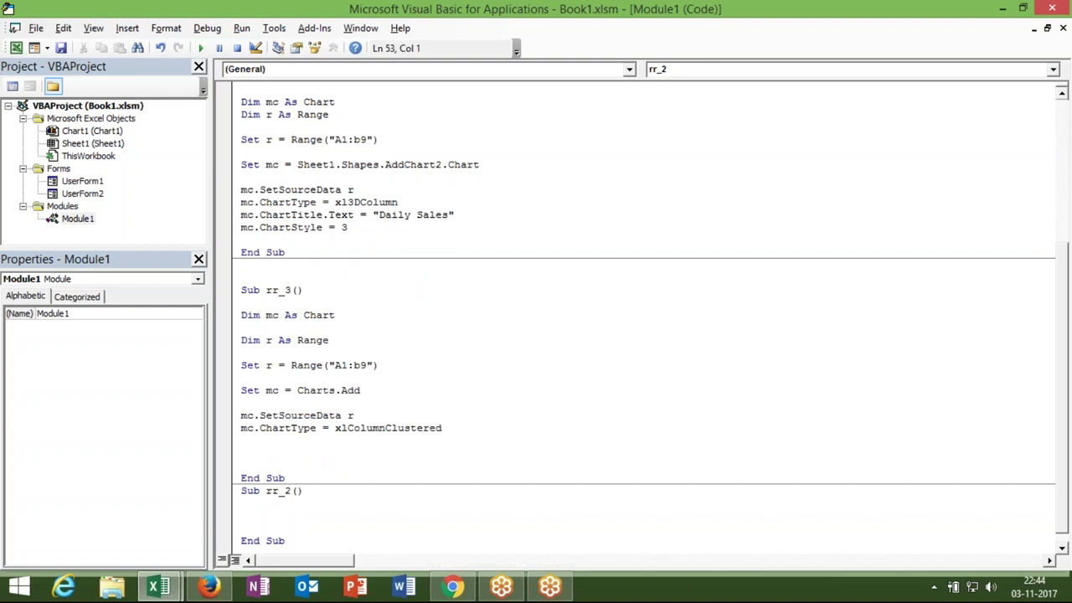
pyautogui.write('sheet1.')
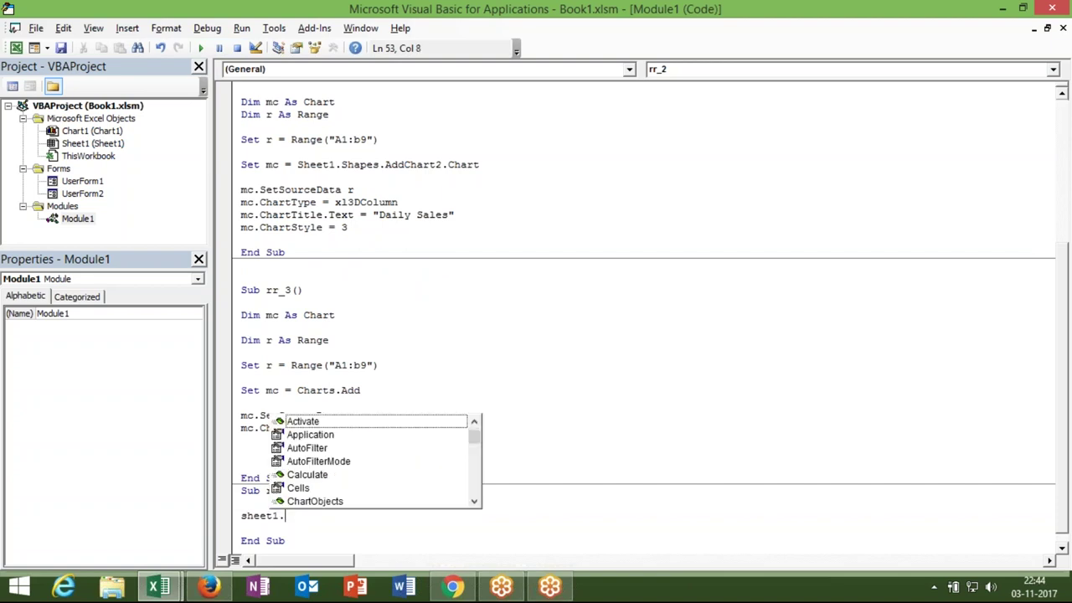
pyautogui.write('ch')
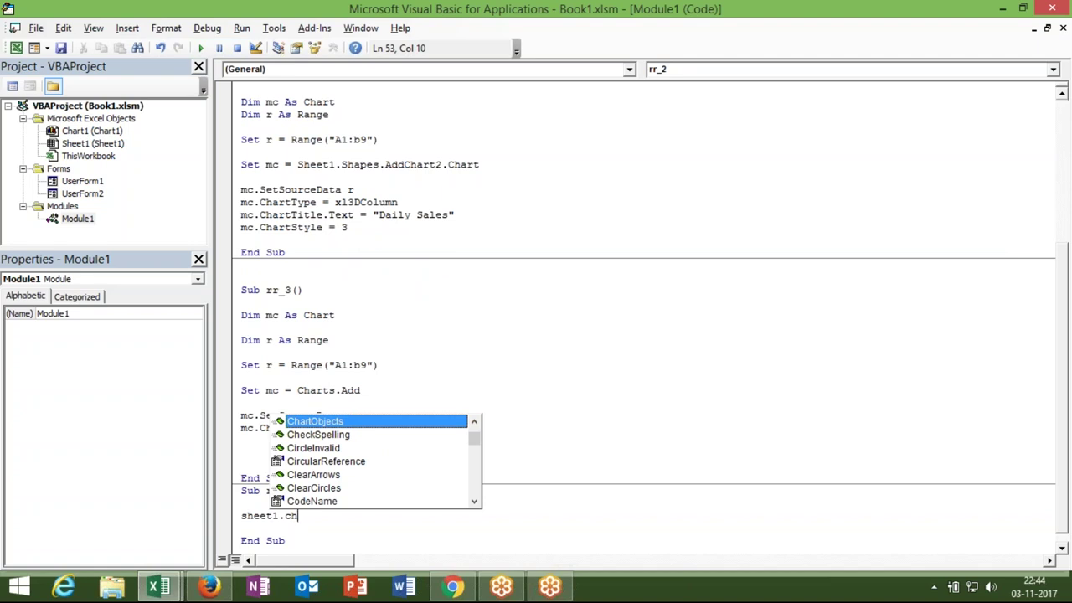
pyautogui.press('Tab')
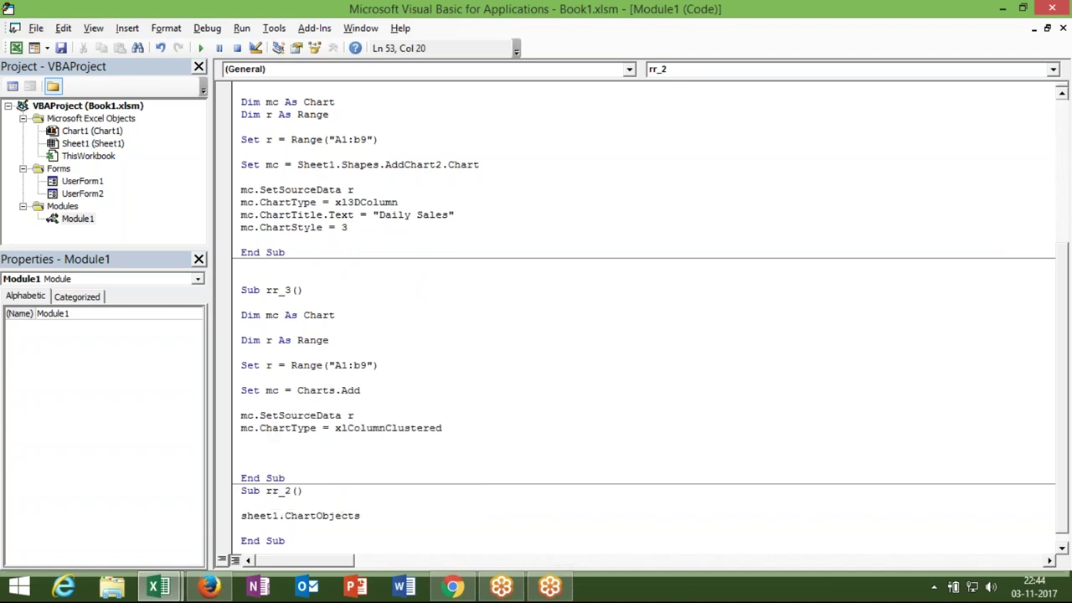
pyautogui.write('.de')
pyautogui.write('lect')
pyautogui.press('Return')
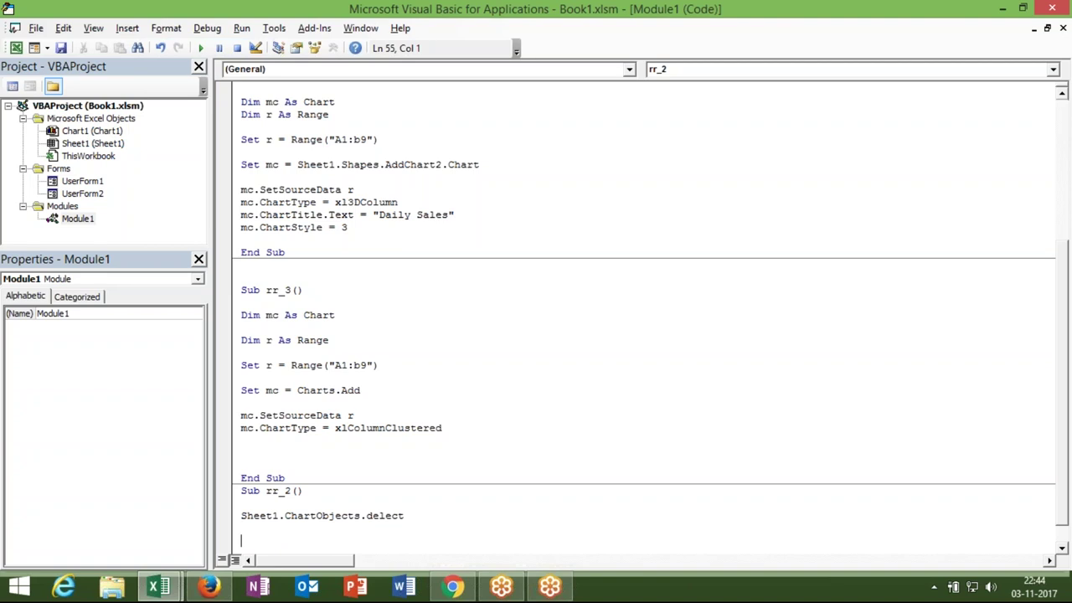
pyautogui.hotkey('alt', 'F11')
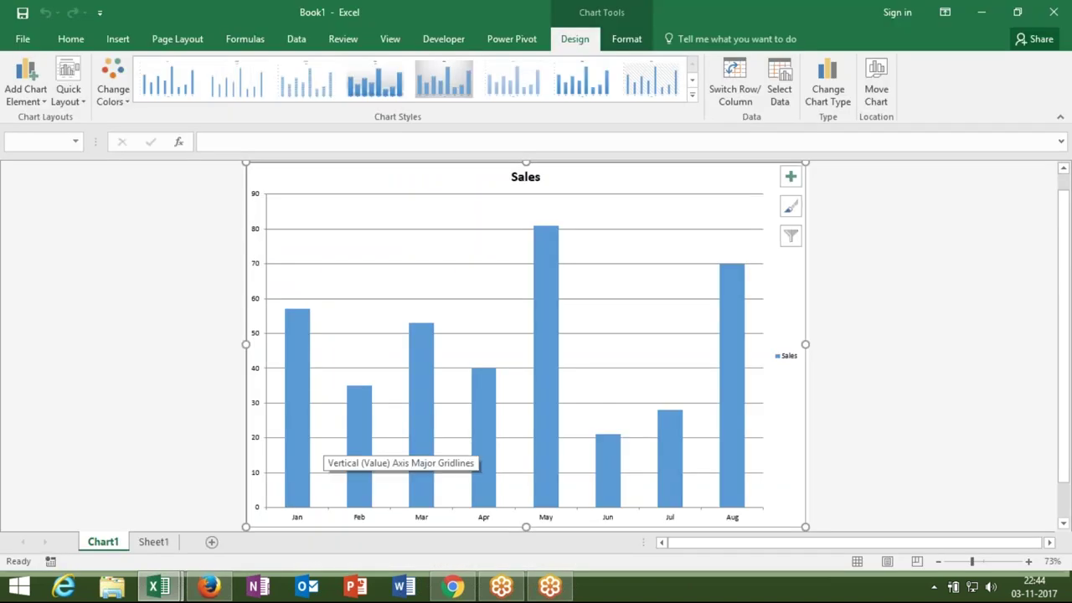
# Step: Insert a recommended Clustered Column chart of the Sales data on Sheet1
pyautogui.click(145, 544)
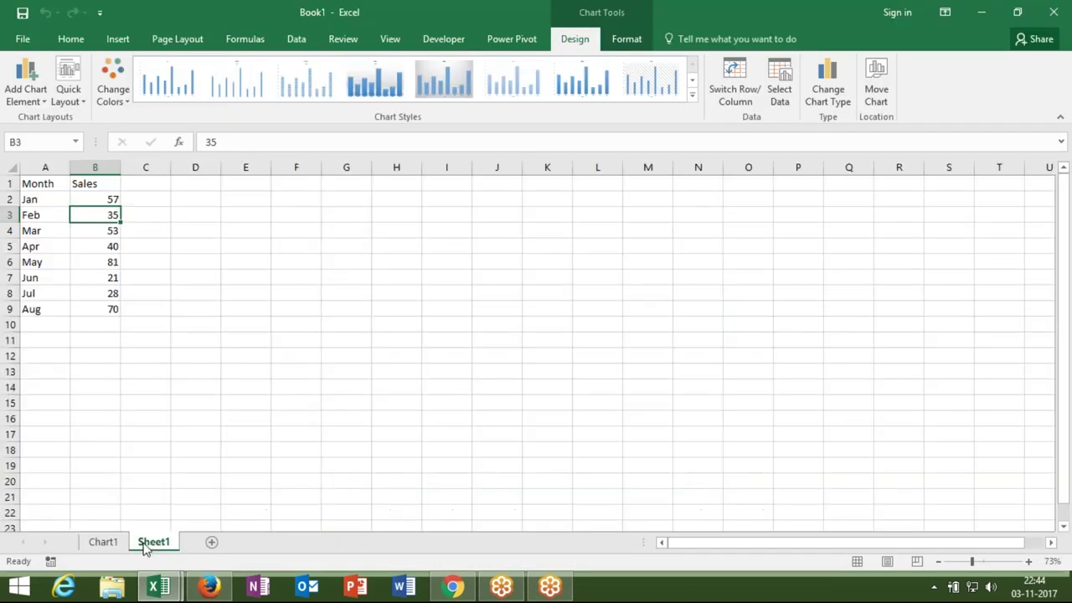
pyautogui.click(35, 181)
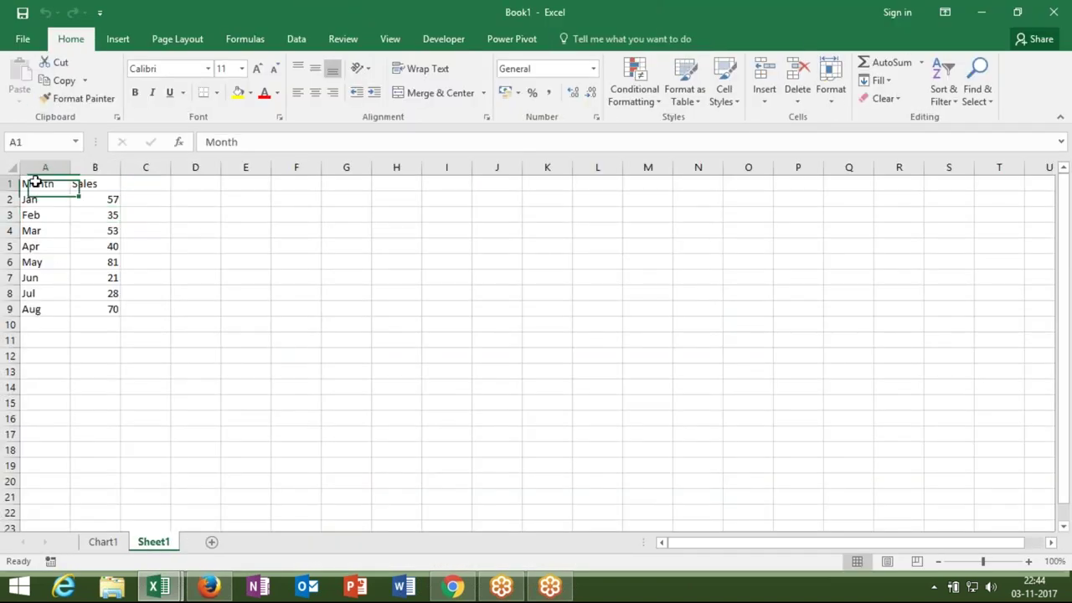
pyautogui.click(118, 42)
pyautogui.click(453, 88)
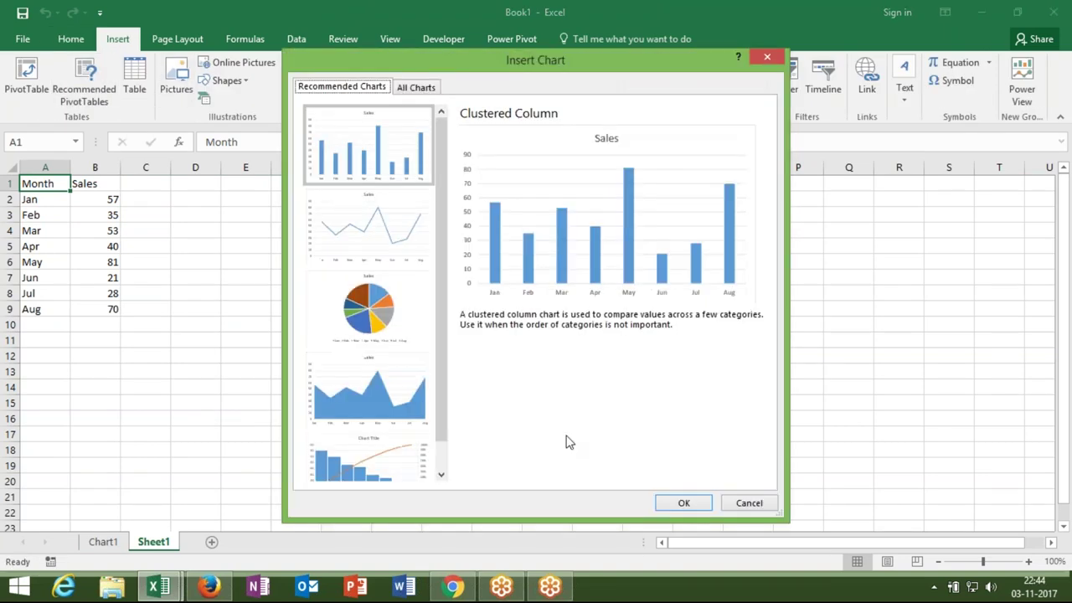
pyautogui.click(681, 505)
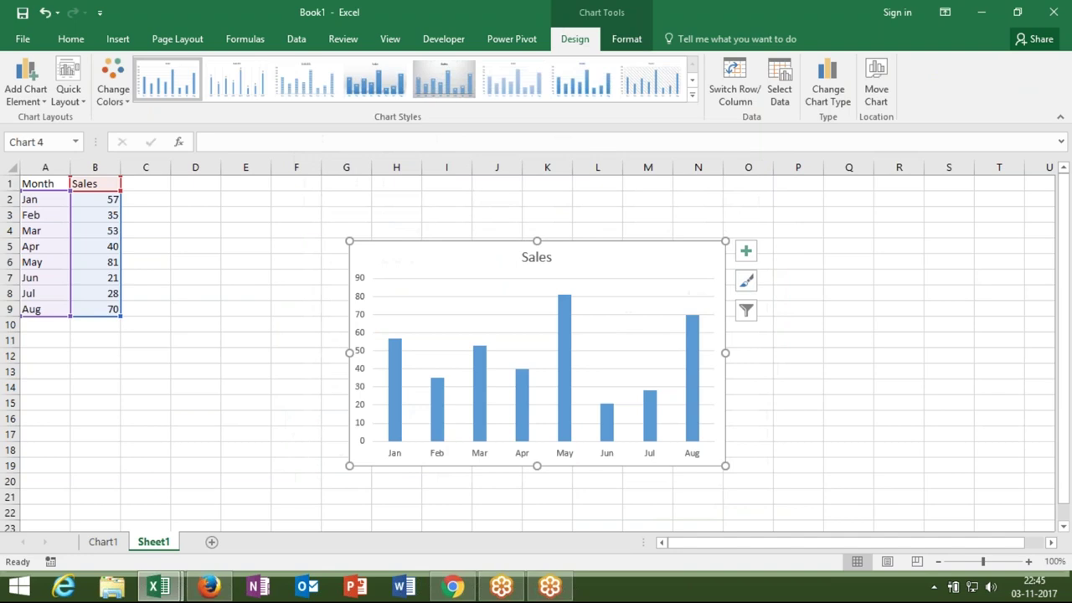
pyautogui.hotkey('alt', 'F11')
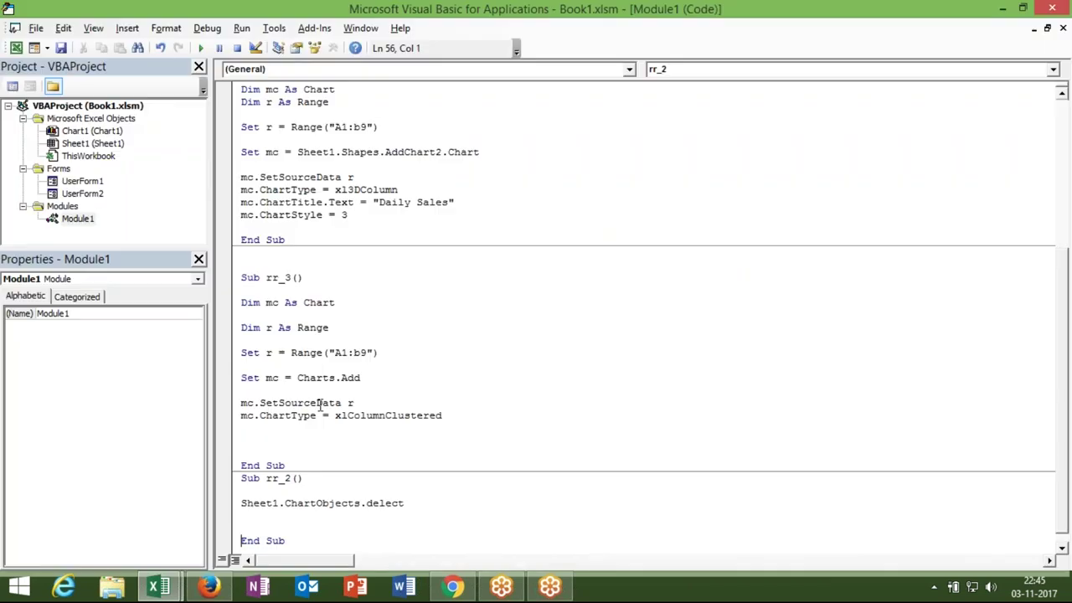
# Step: Correct the misspelled delect to Sheet1.ChartObjects.Delete
pyautogui.click(354, 494)
pyautogui.click(407, 504)
pyautogui.press('BackSpace')
pyautogui.press('BackSpace')
pyautogui.write('te')
# Step: Rename the macro from rr_2 to rr_4 and run it to delete Sheet1's charts
pyautogui.doubleClick(320, 501)
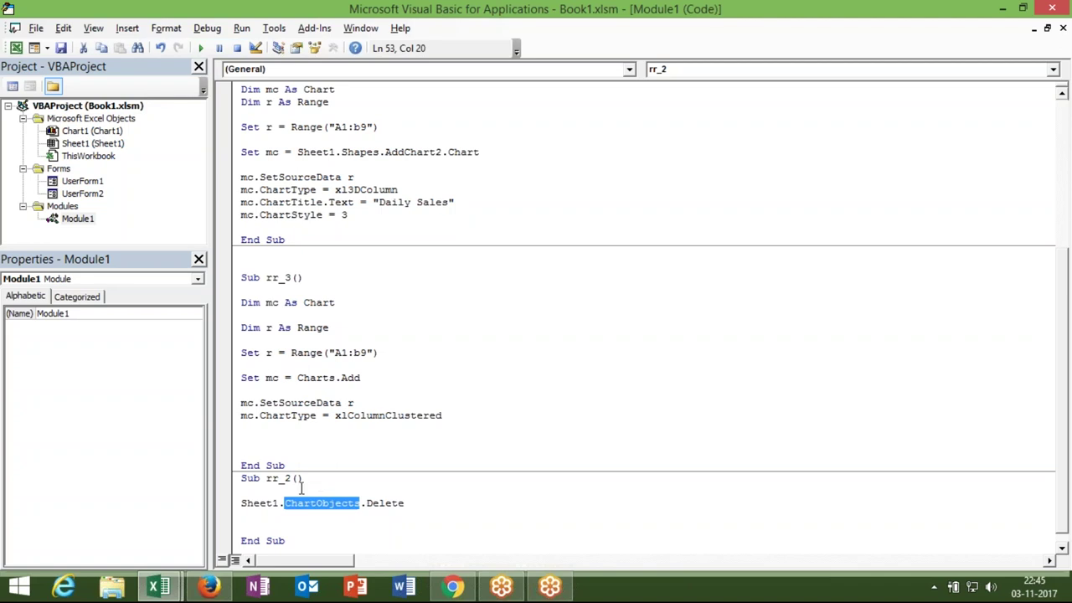
pyautogui.click(291, 479)
pyautogui.press('BackSpace')
pyautogui.write('4')
pyautogui.click(285, 520)
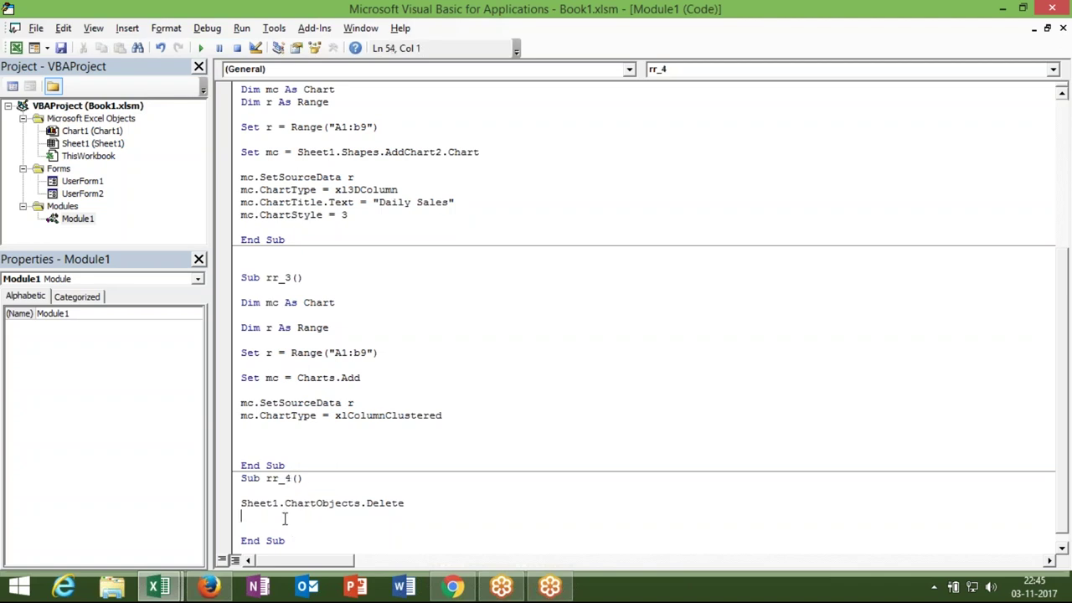
pyautogui.press('Up')
pyautogui.click(200, 48)
# Step: Insert a recommended Clustered Column Sales chart on Sheet1 and position it beside the data
pyautogui.click(45, 183)
pyautogui.click(126, 37)
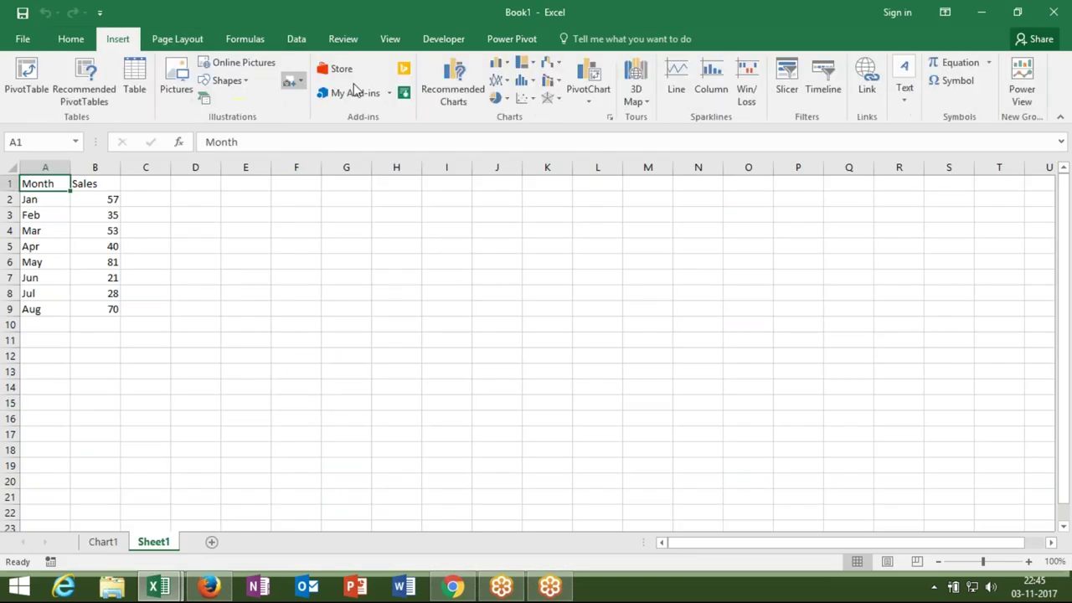
pyautogui.click(452, 83)
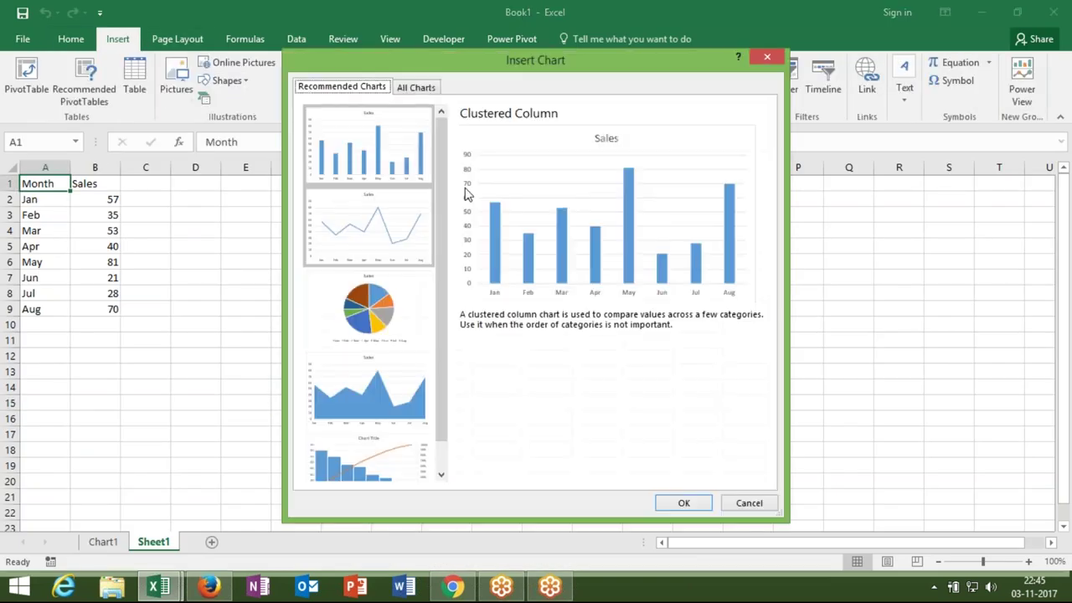
pyautogui.click(683, 503)
pyautogui.moveTo(434, 263); pyautogui.dragTo(258, 215)
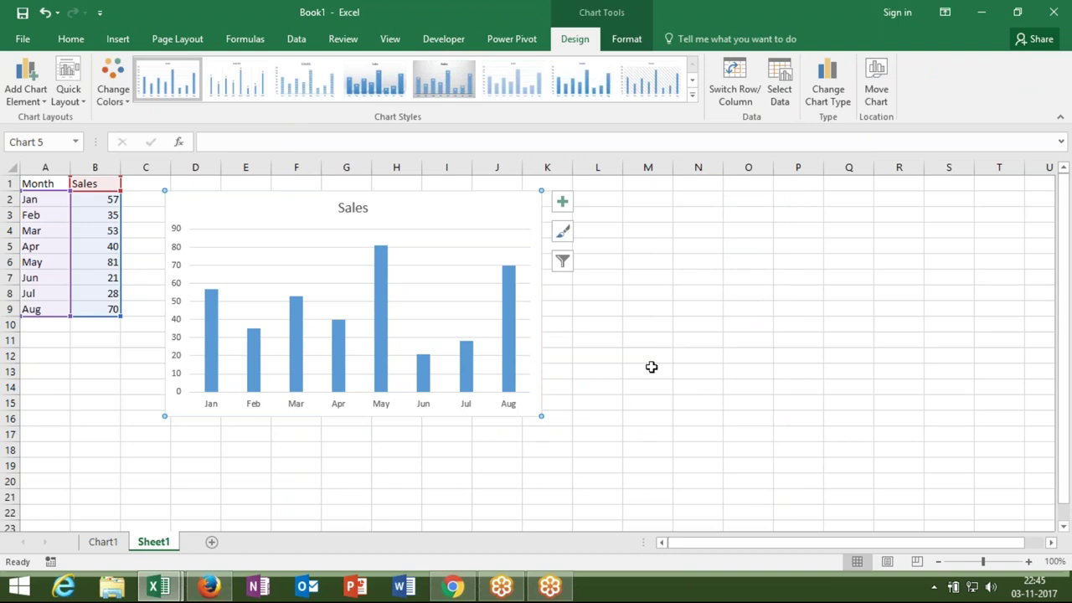
pyautogui.click(530, 406)
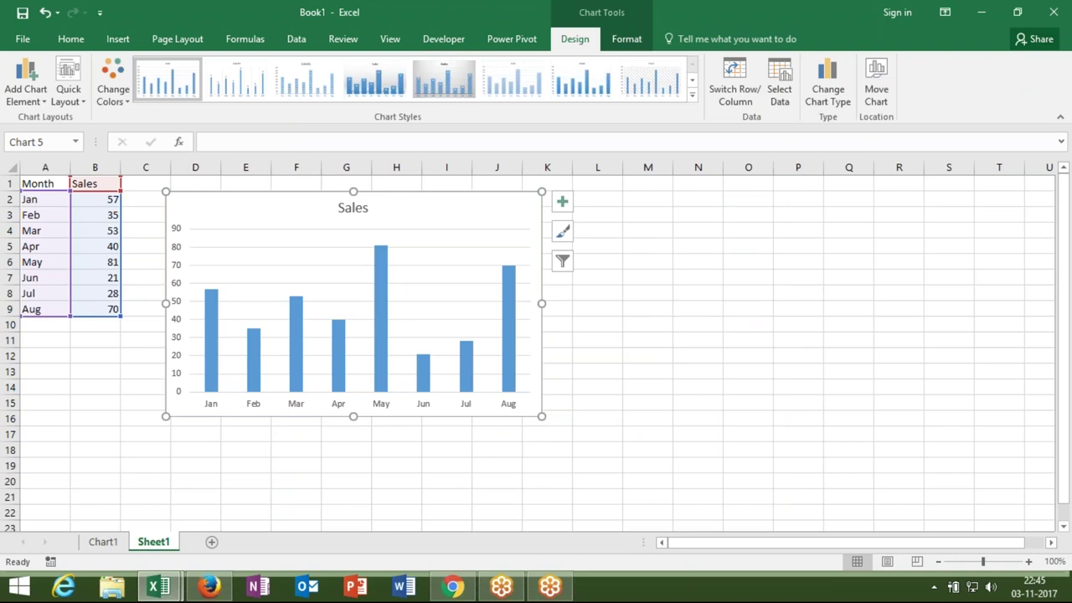
pyautogui.moveTo(529, 406); pyautogui.dragTo(509, 400)
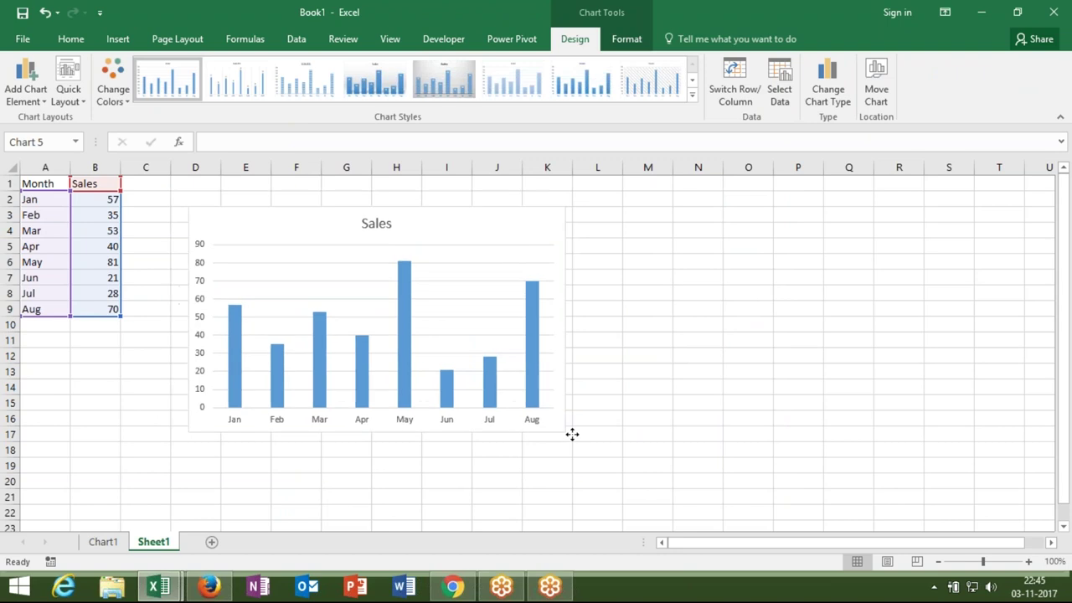
# Step: Paste a copy of the chart at L2 and place it beside the first chart
pyautogui.click(513, 390)
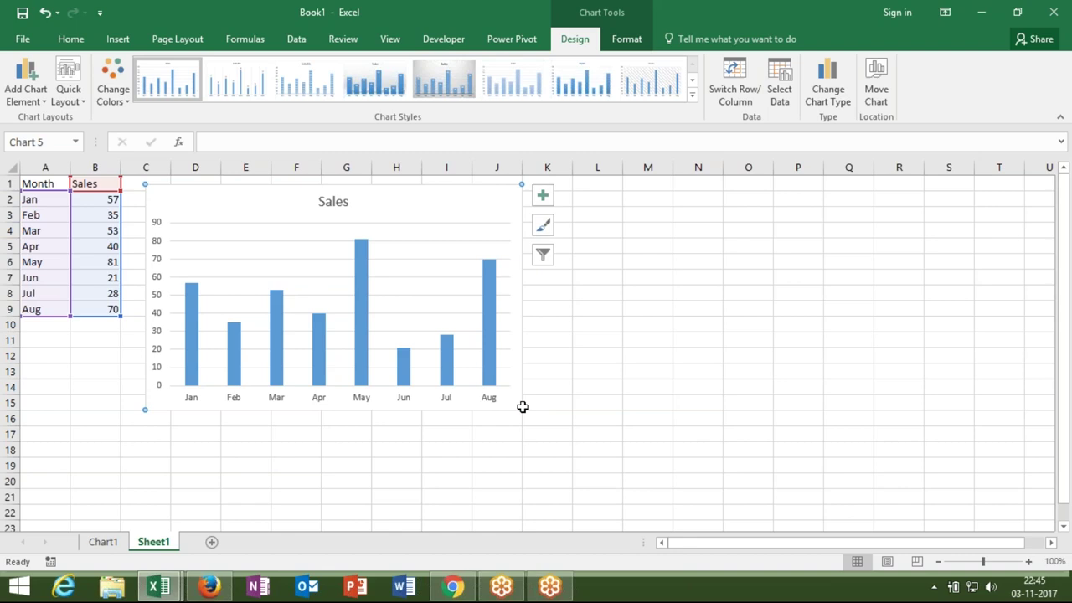
pyautogui.click(598, 197)
pyautogui.hotkey('ctrl', 'v')
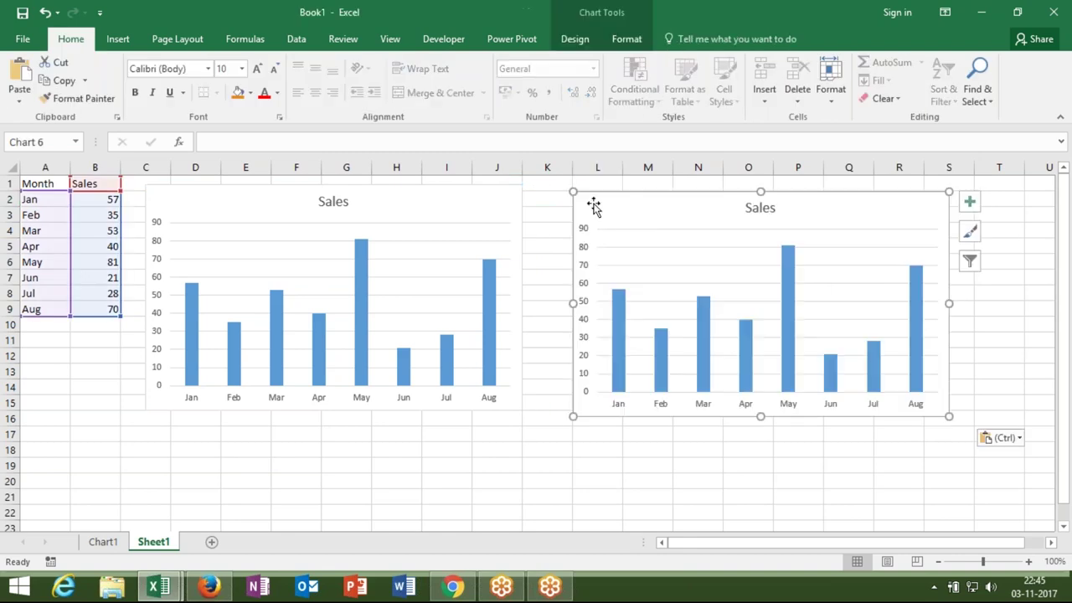
pyautogui.moveTo(593, 204); pyautogui.dragTo(569, 197)
pyautogui.click(570, 197)
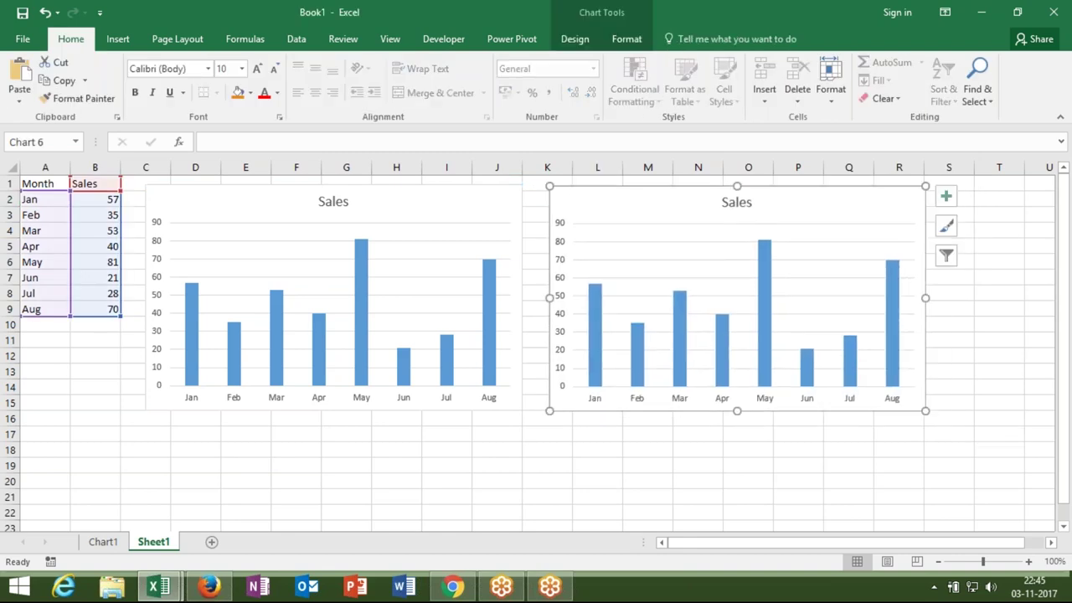
pyautogui.click(454, 423)
pyautogui.hotkey('alt', 'F11')
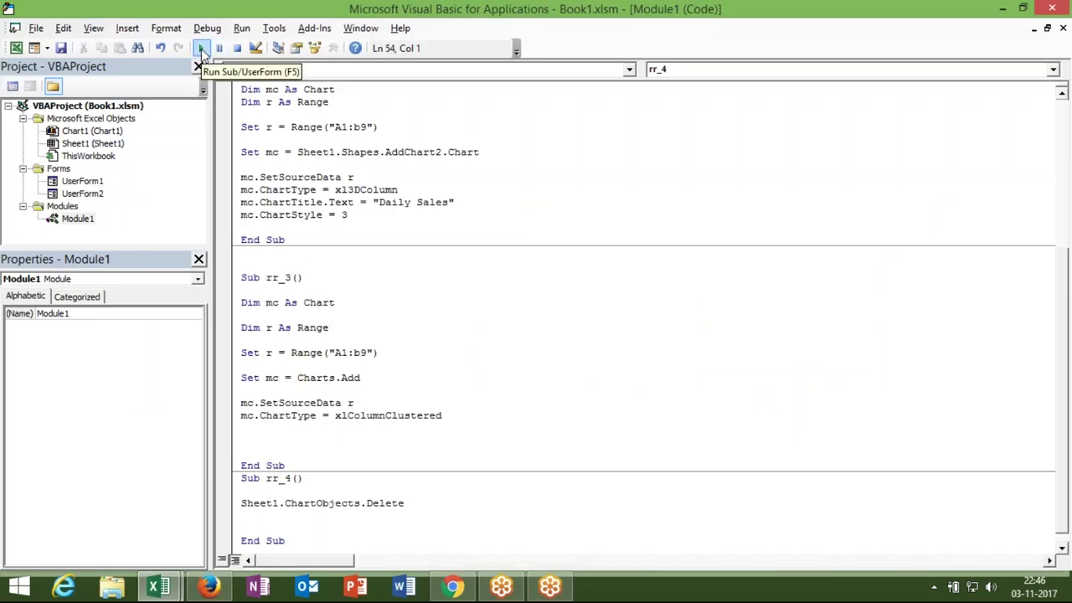
# Step: Run the rr_4 macro to delete both Sheet1 charts, then return to the Module1 code
pyautogui.click(201, 47)
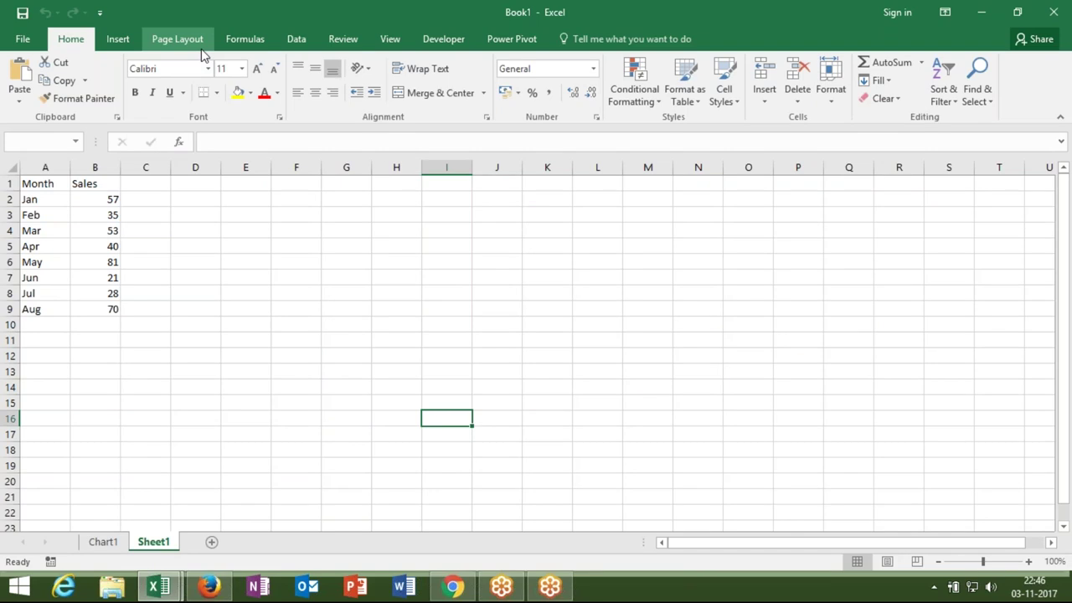
pyautogui.hotkey('alt', 'F11')
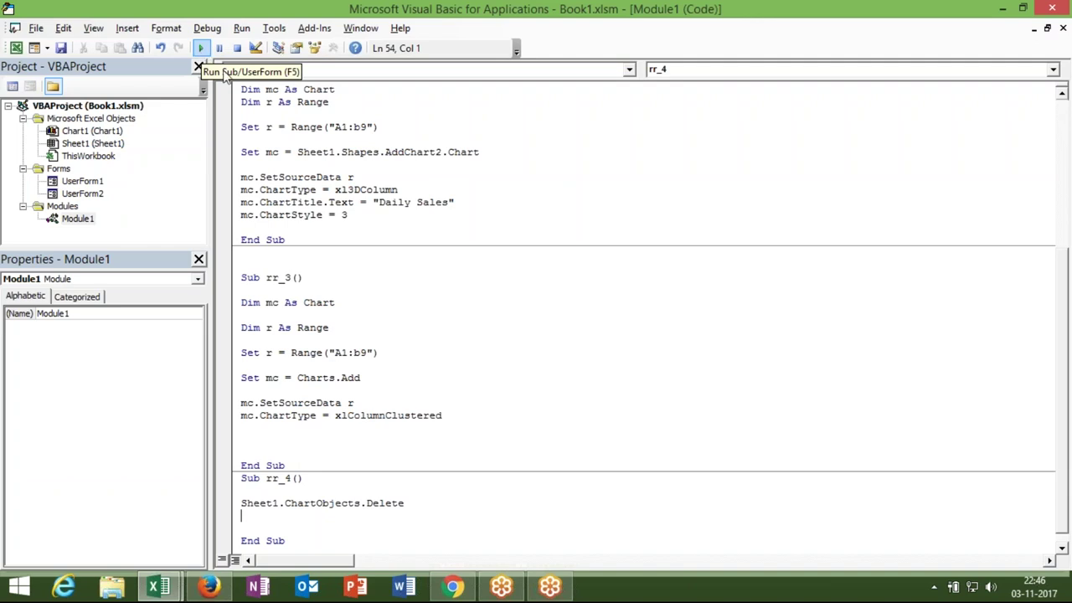
# Step: Change rr_4 to Sheet1.ChartObjects(1).Delete, review the module code, and go back to Excel
pyautogui.click(362, 506)
pyautogui.write('(1')
pyautogui.write(')')
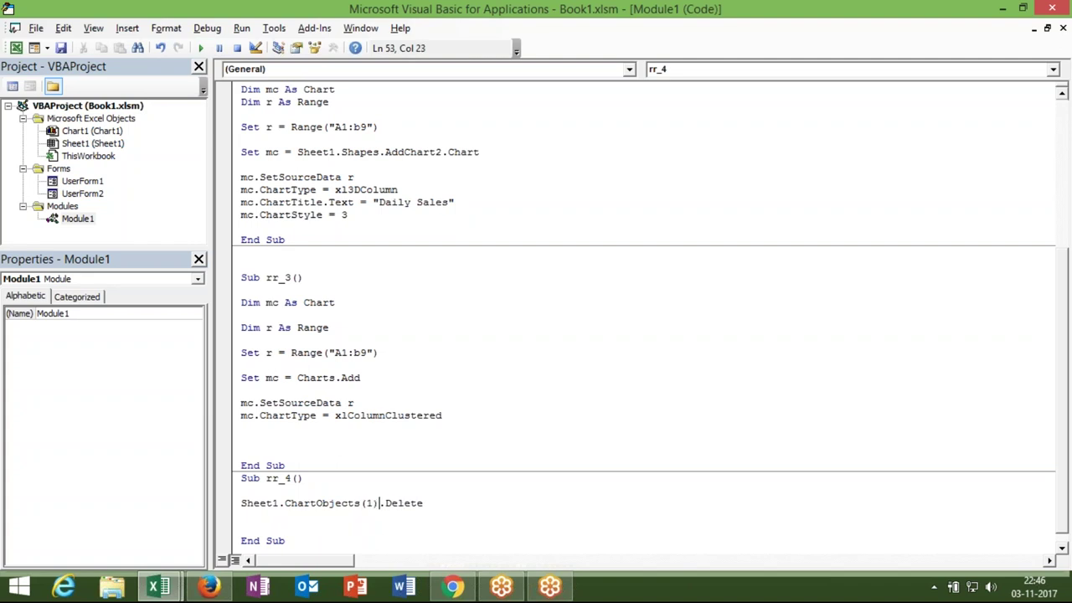
pyautogui.click(364, 465)
pyautogui.press('Up')
pyautogui.press('Up')
pyautogui.press('Up')
pyautogui.press('Down')
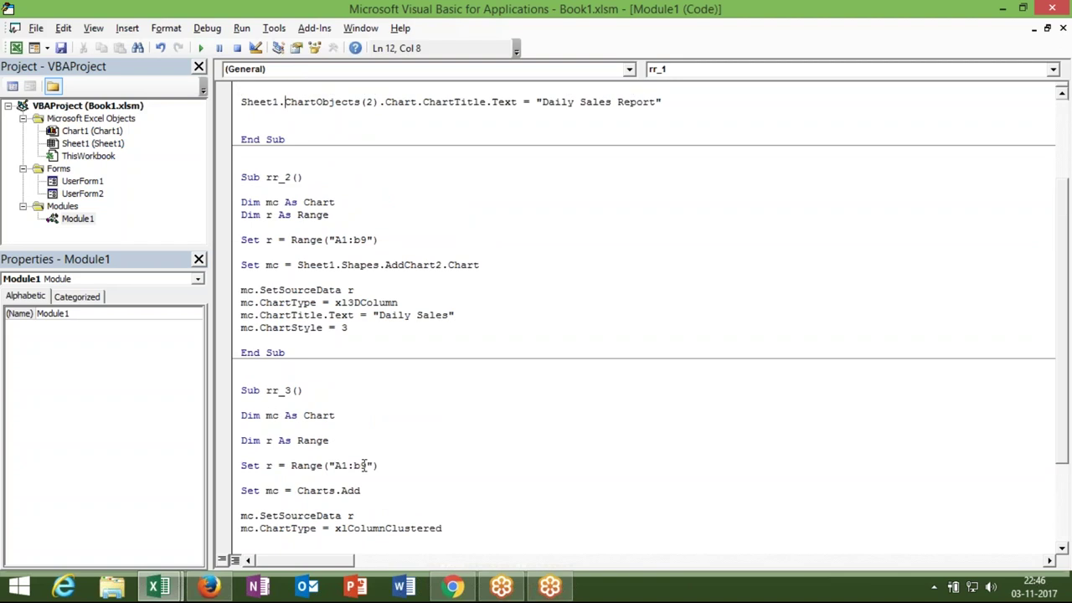
pyautogui.hotkey('ctrl', 'End')
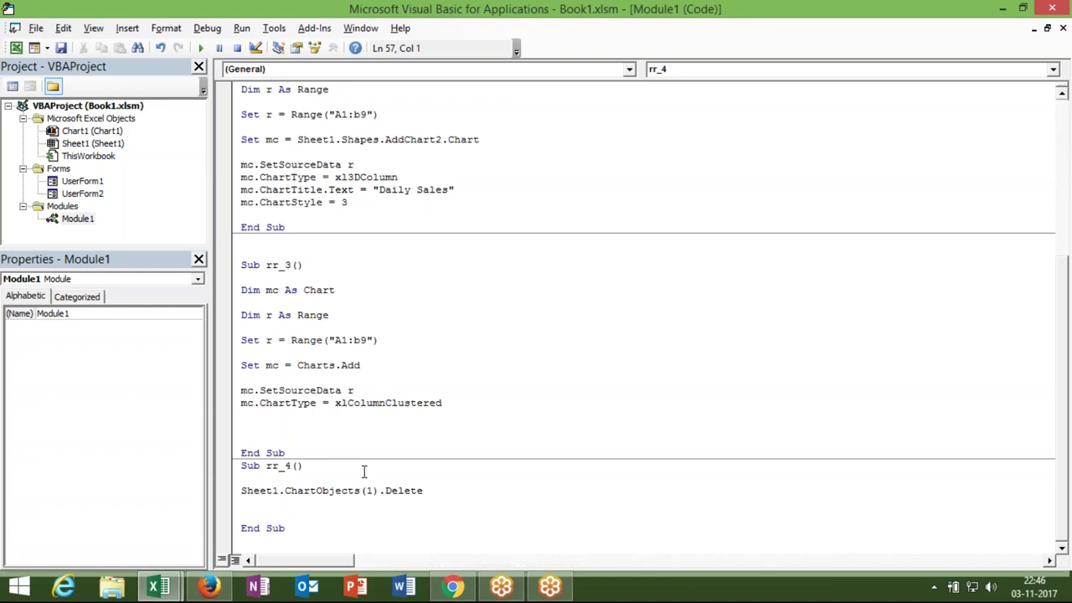
pyautogui.hotkey('alt', 'F11')
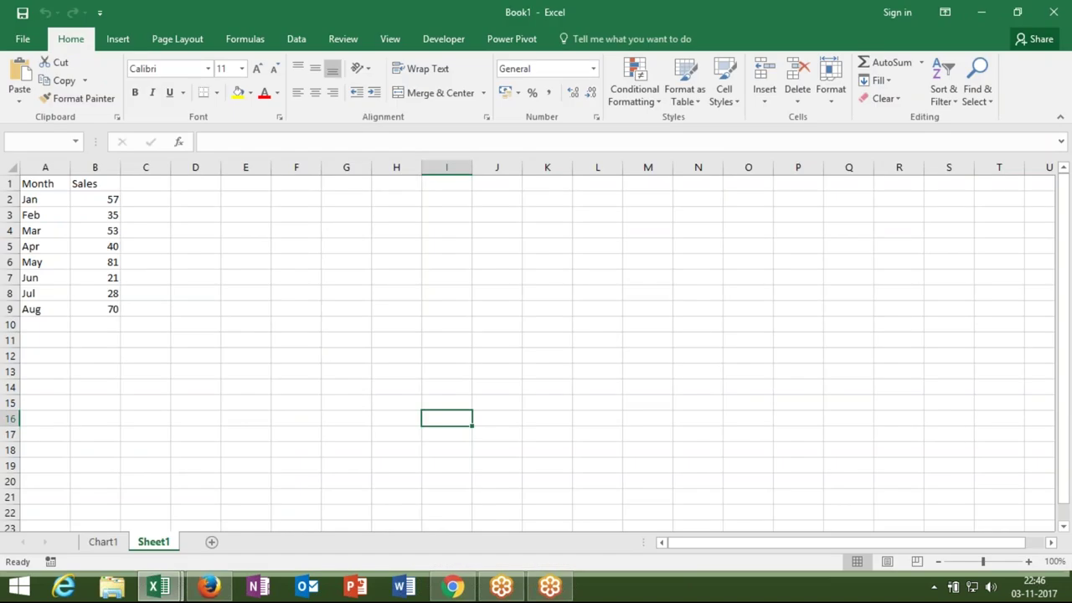
# Step: Insert a recommended clustered column Sales chart from A1 and move it up and left
pyautogui.click(41, 184)
pyautogui.click(114, 40)
pyautogui.click(439, 79)
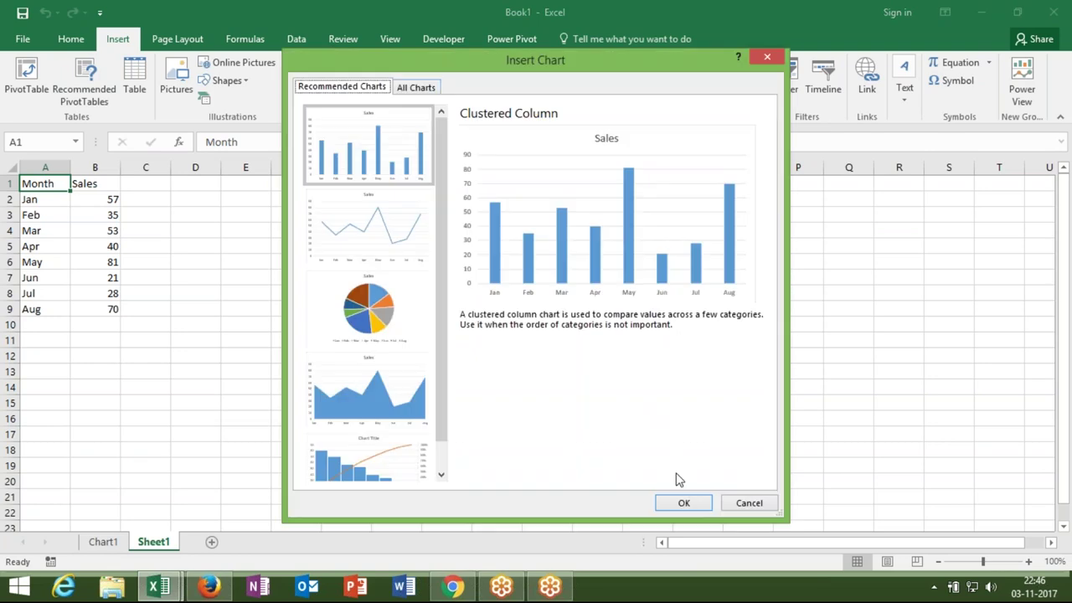
pyautogui.click(680, 501)
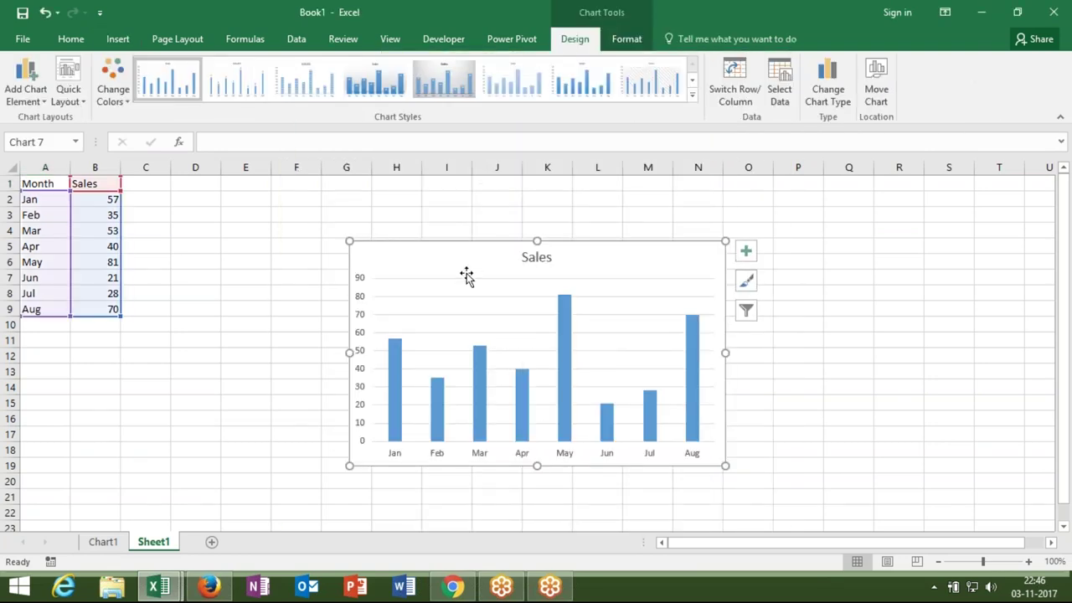
pyautogui.moveTo(467, 276); pyautogui.dragTo(301, 215)
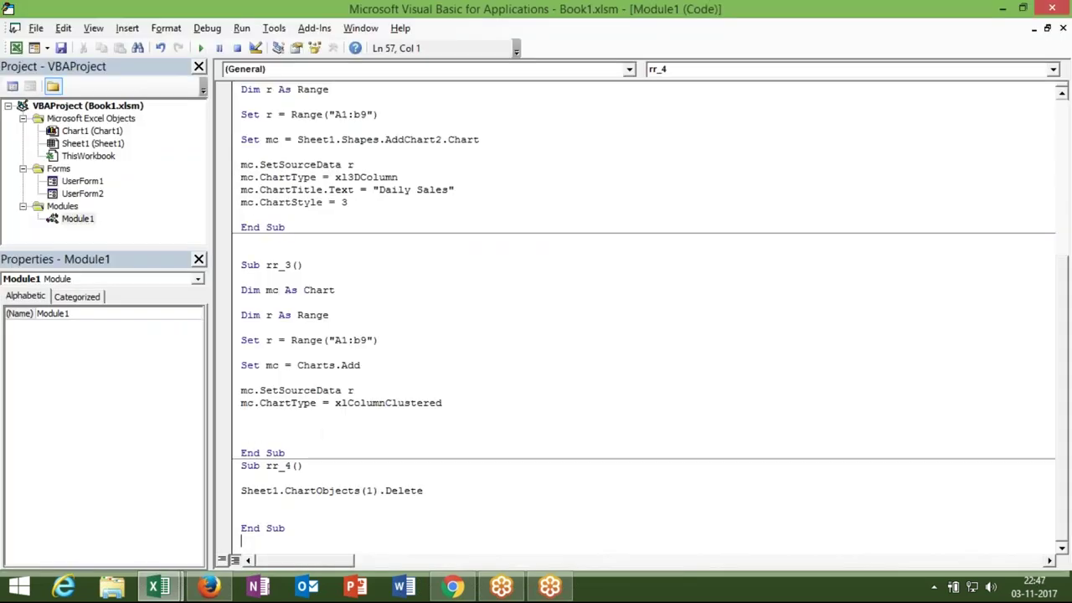
# Step: Back in the VBA editor, add a blank line inside rr_4 above End Sub
pyautogui.hotkey('alt', 'F11')
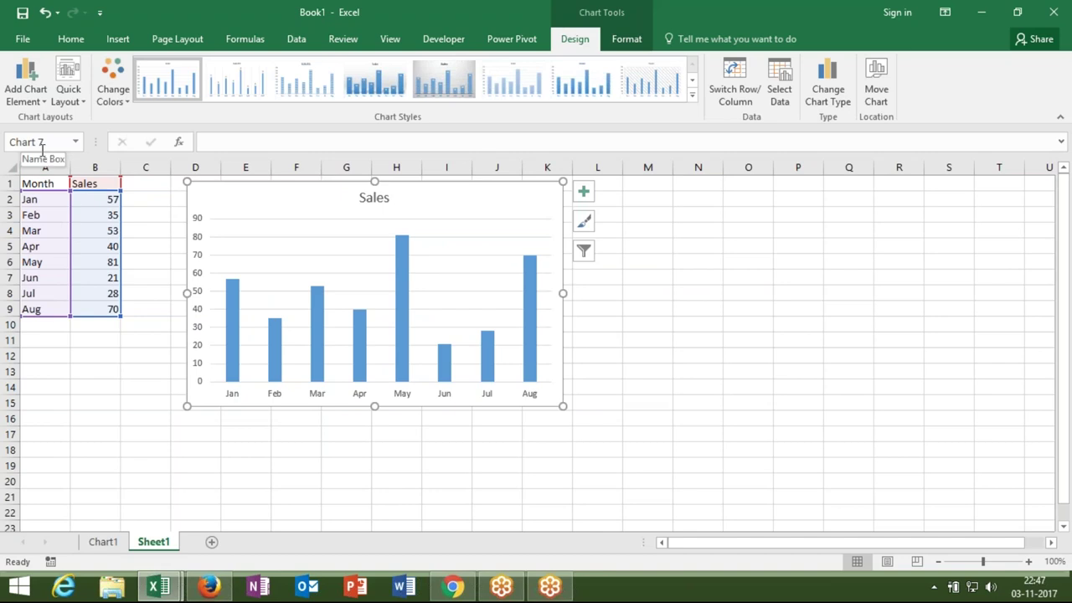
pyautogui.hotkey('alt', 'F11')
pyautogui.click(241, 515)
pyautogui.press('Return')
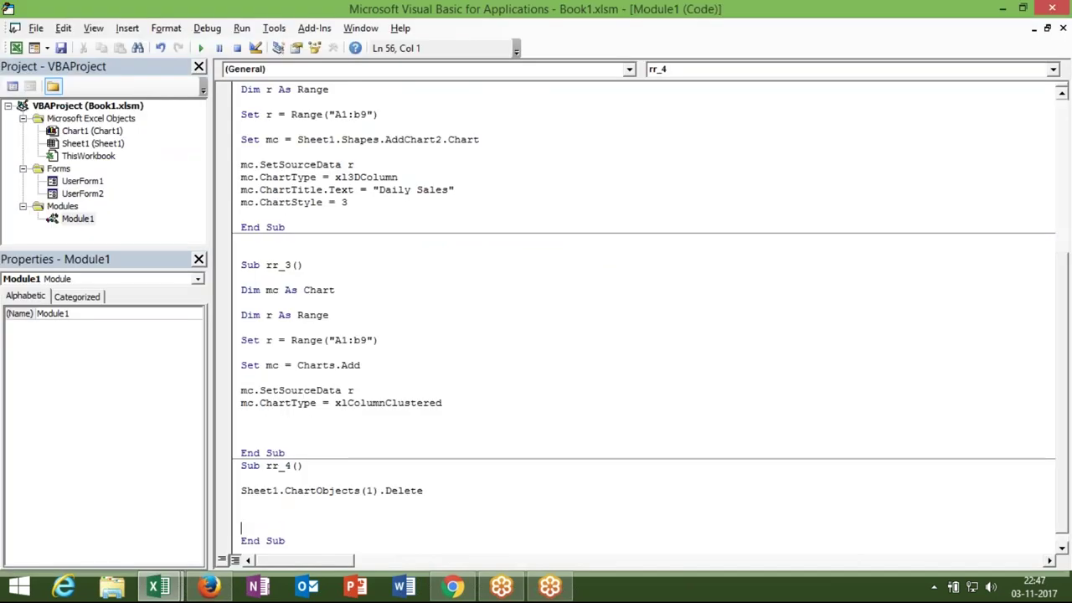
# Step: Add the line sheet1.Shapes("Chart1").Delete to rr_4, completing Shapes and Delete with IntelliSense
pyautogui.click(242, 515)
pyautogui.write('sheet1.')
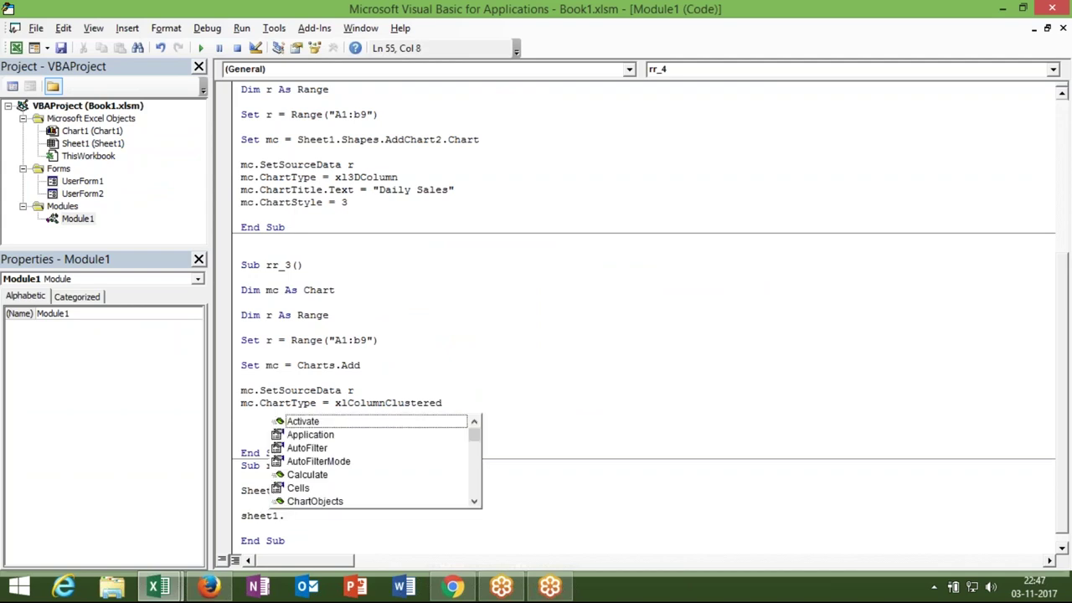
pyautogui.write('Sh')
pyautogui.press('Tab')
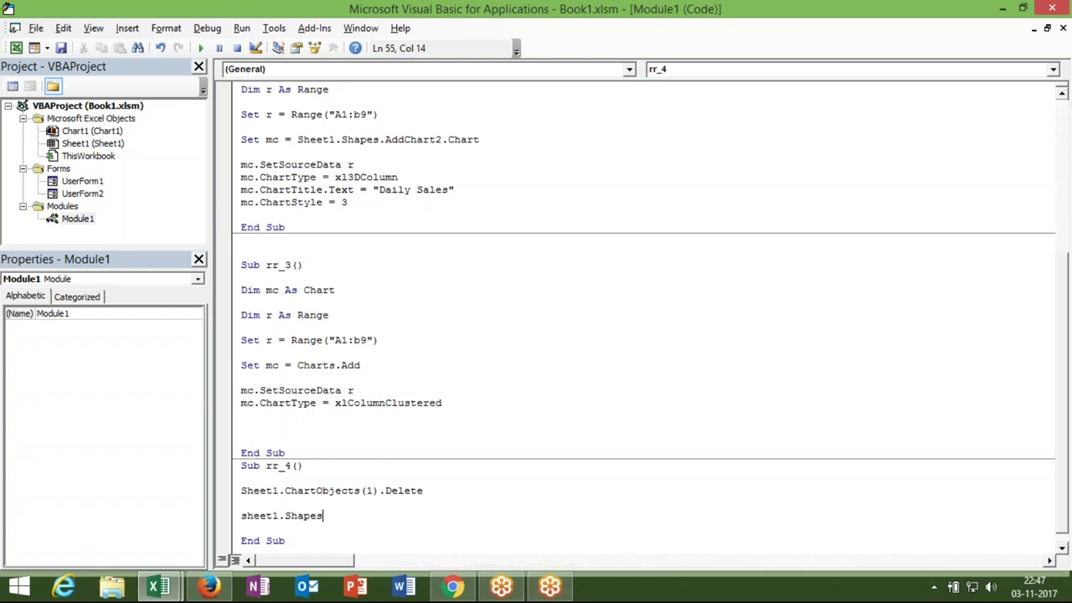
pyautogui.write('(')
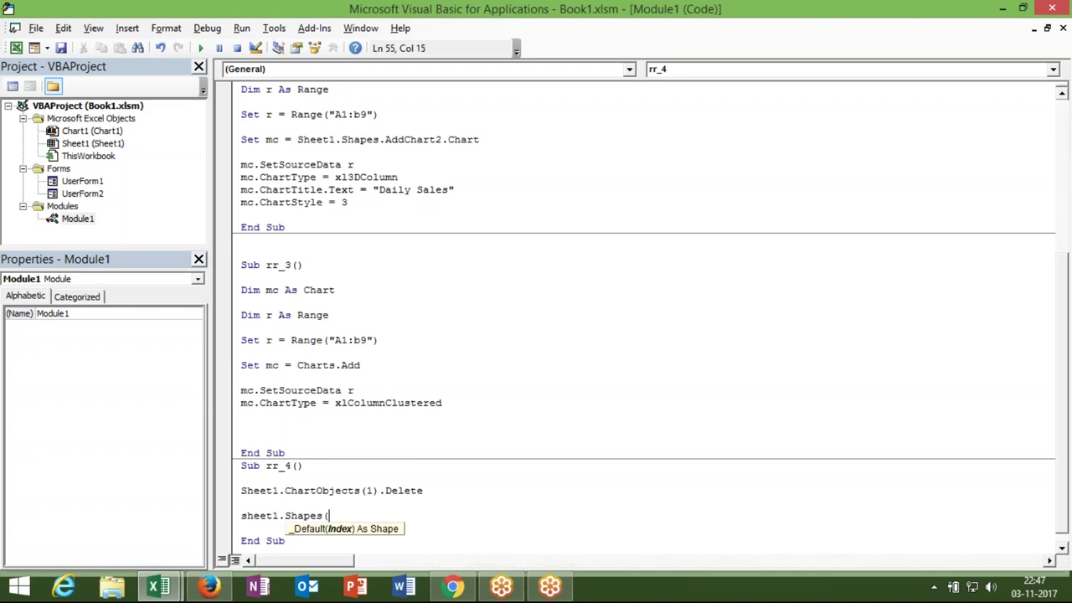
pyautogui.write('"C')
pyautogui.press('BackSpace')
pyautogui.write('S')
pyautogui.write('hart')
pyautogui.press('BackSpace')
pyautogui.press('BackSpace')
pyautogui.press('BackSpace')
pyautogui.press('BackSpace')
pyautogui.press('BackSpace')
pyautogui.write('Cha')
pyautogui.write('rt')
pyautogui.write('1")')
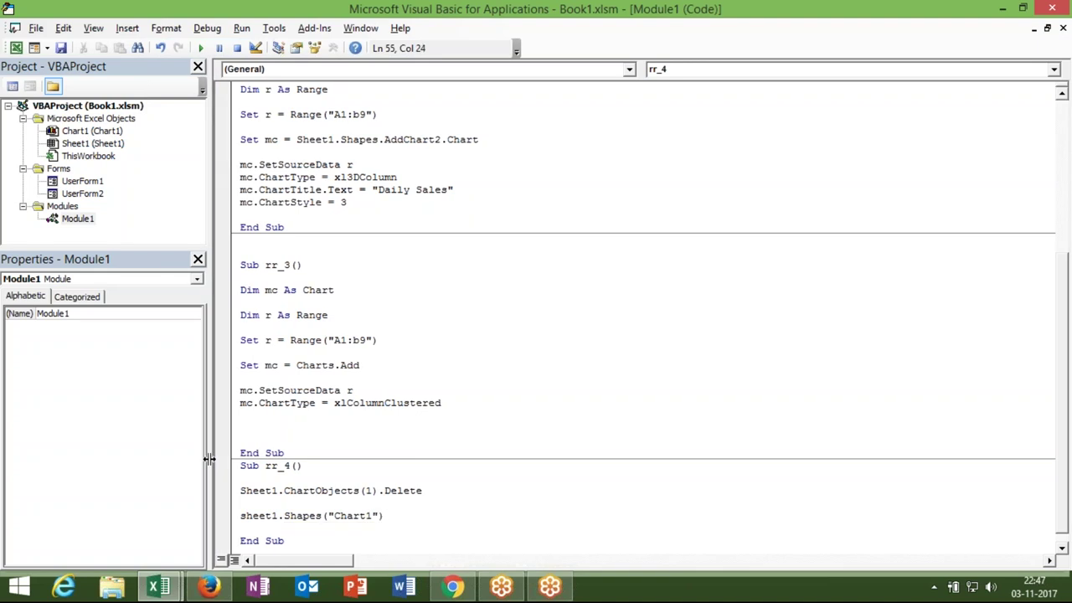
pyautogui.write('.s')
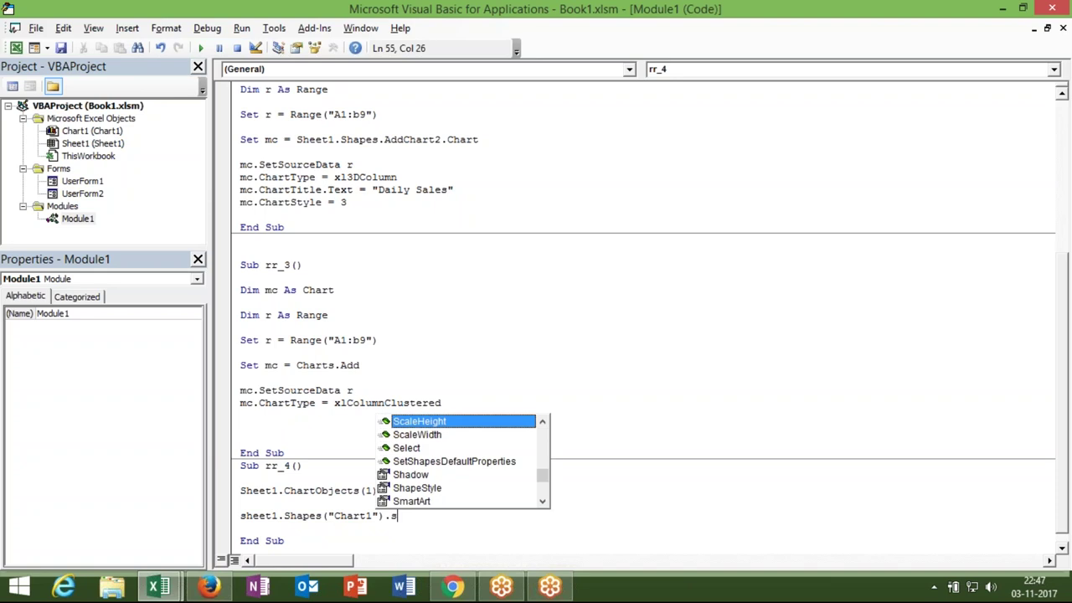
pyautogui.press('BackSpace')
pyautogui.write('de')
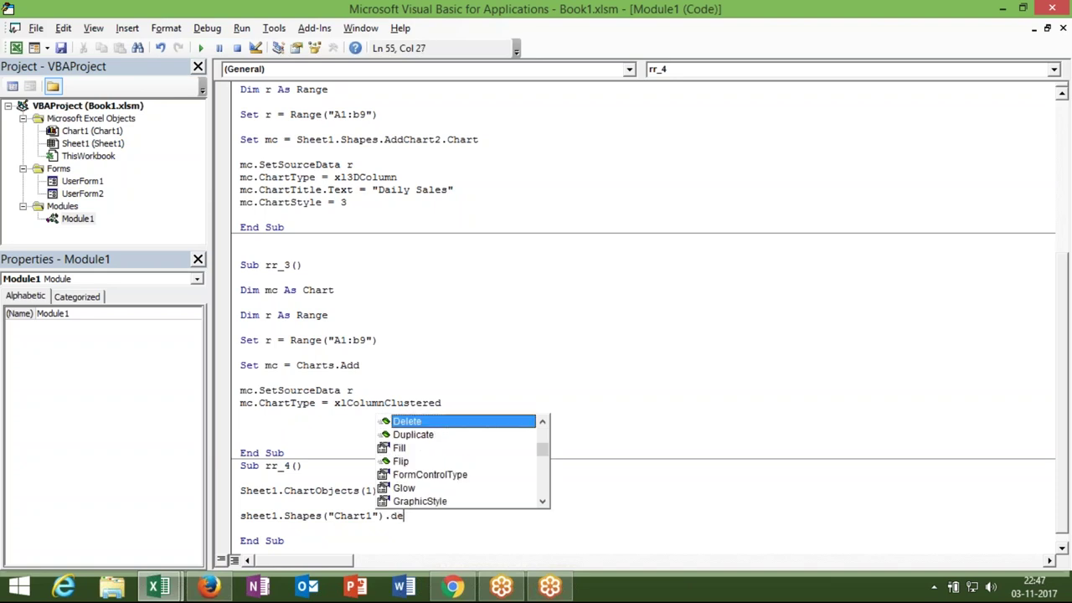
pyautogui.press('Tab')
pyautogui.click(259, 520)
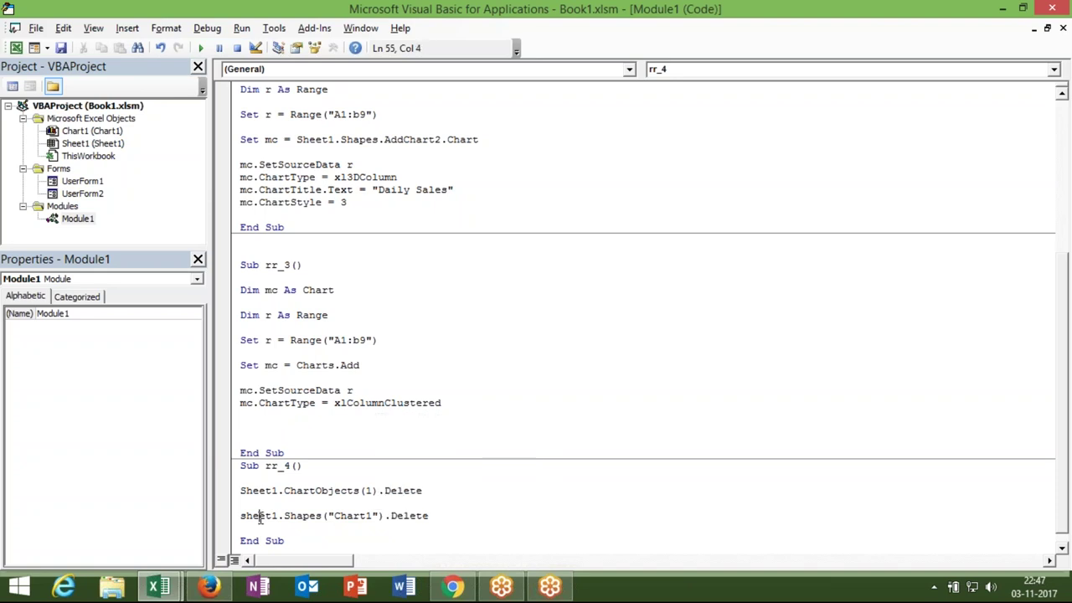
pyautogui.click(259, 533)
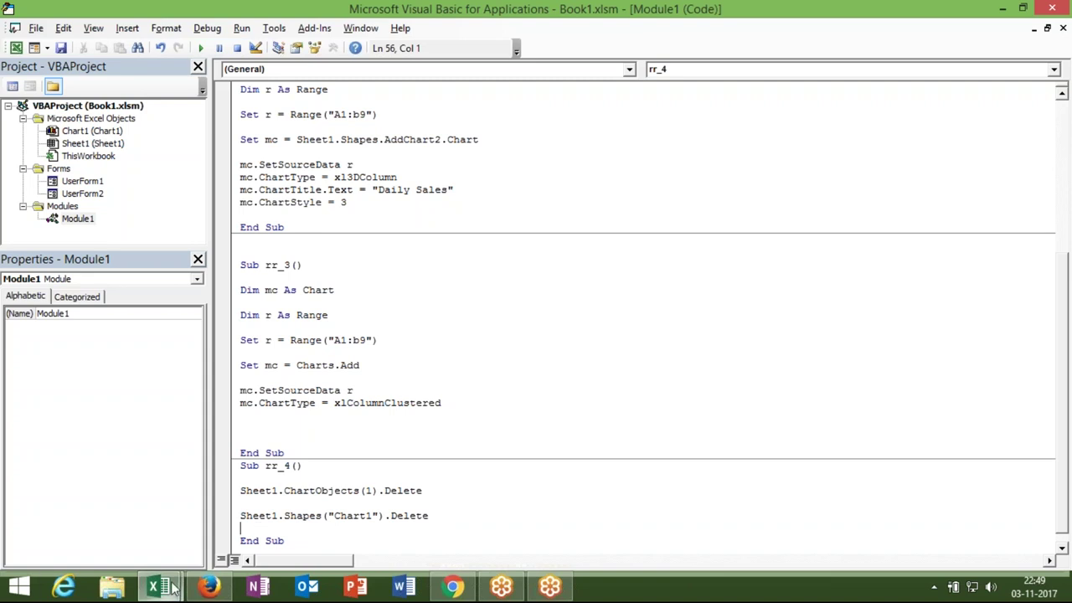
# Step: Check the taskbar windows and bring the Chrome browser with Gmail to the front
pyautogui.moveTo(159, 586)
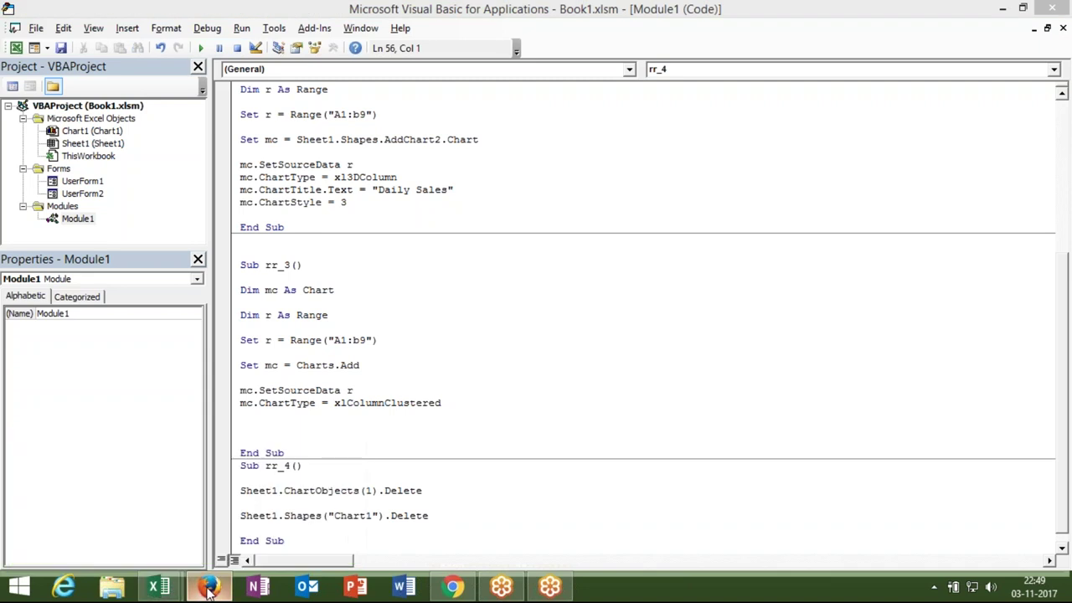
pyautogui.click(209, 586)
pyautogui.click(209, 587)
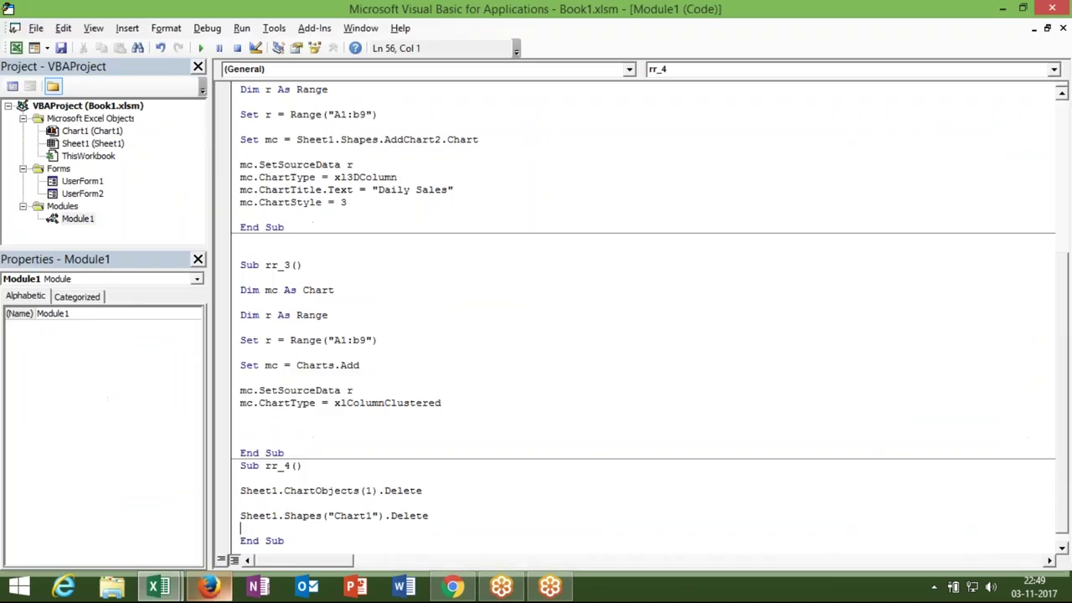
pyautogui.click(452, 586)
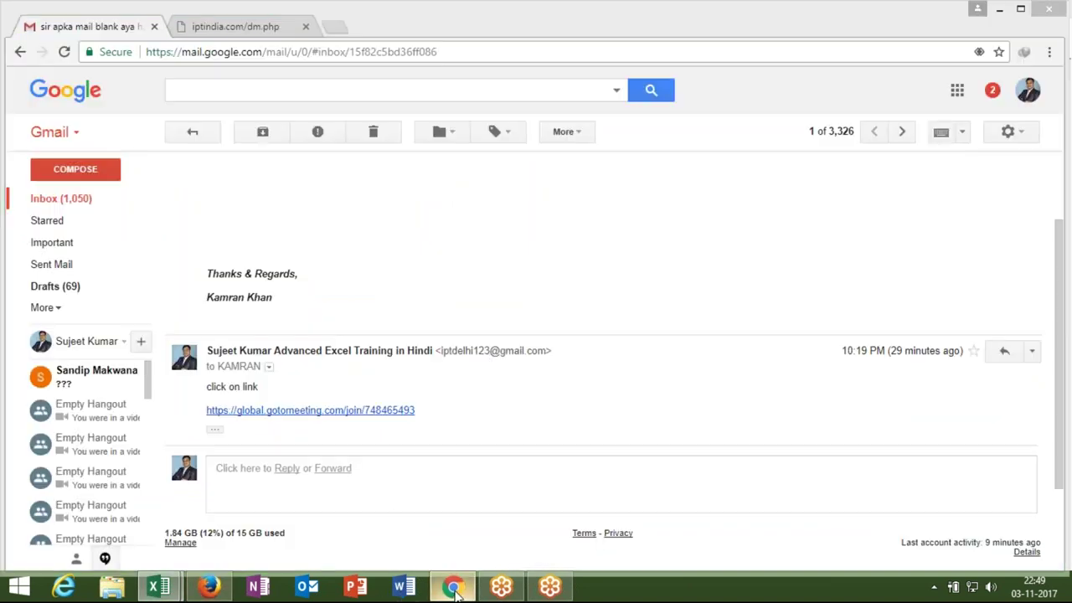
# Step: Open a new Chrome tab and load youtube.com/my_videos from the address suggestions
pyautogui.click(338, 27)
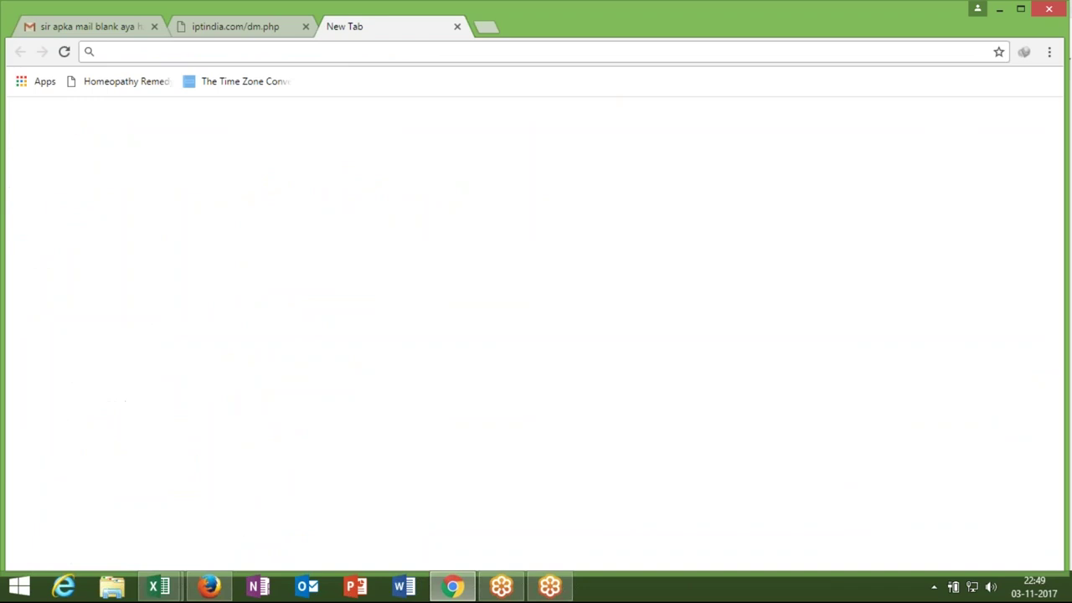
pyautogui.write('y')
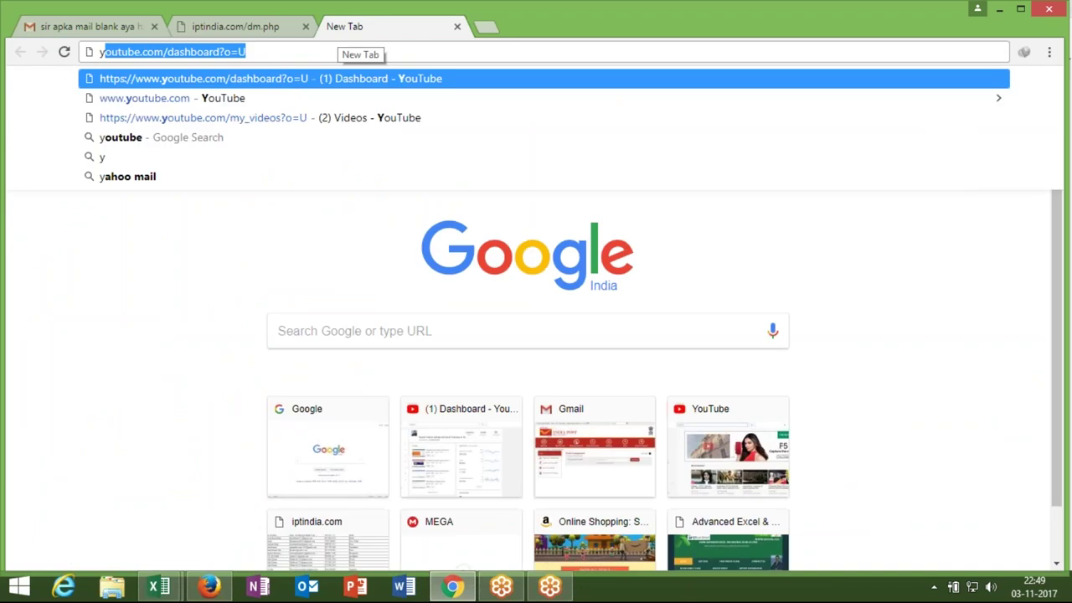
pyautogui.press('Down')
pyautogui.press('Down')
pyautogui.press('Return')
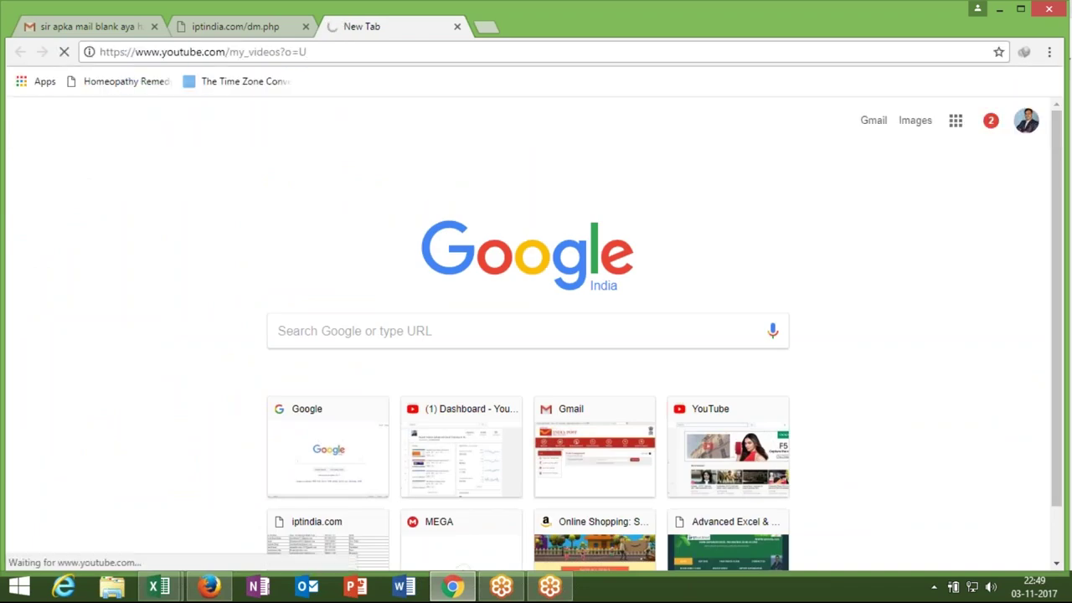